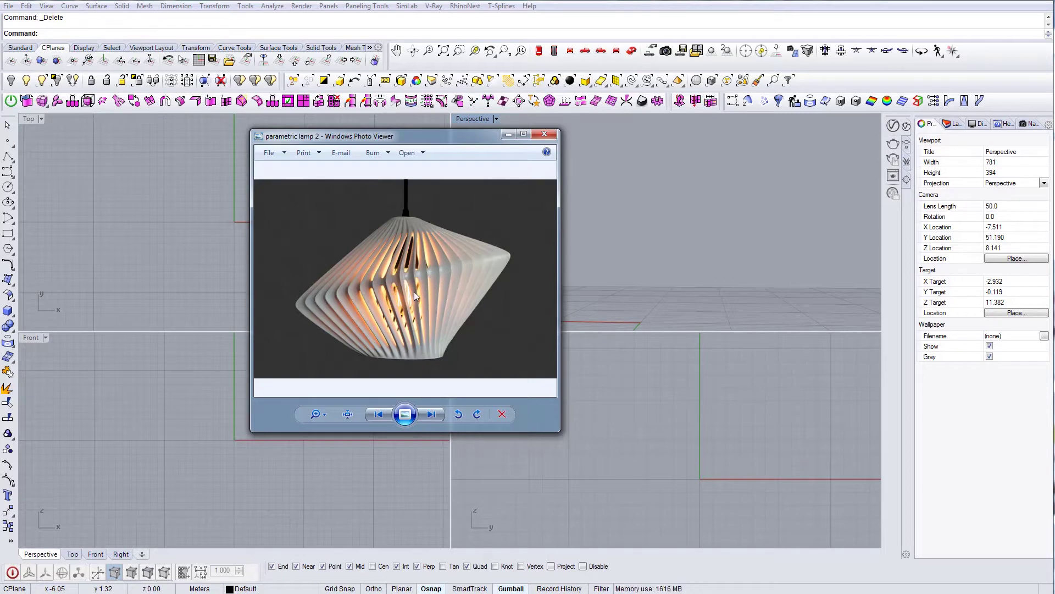
Step: Close the reference lamp picture and draw a circle at the origin in the Top view, radius about 2.52 m
click(543, 135)
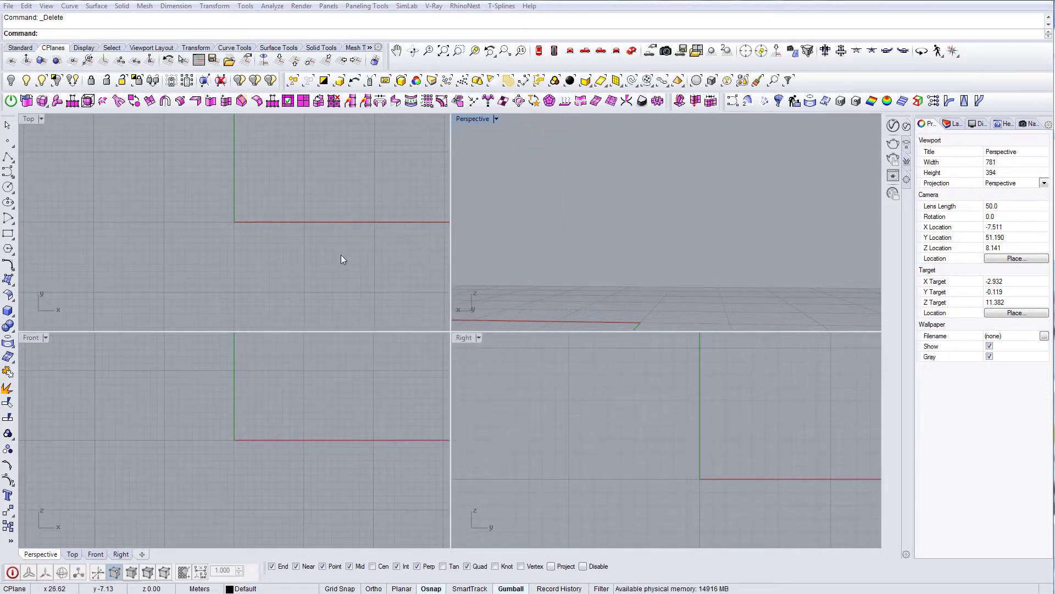
right_drag(244, 178, 269, 181)
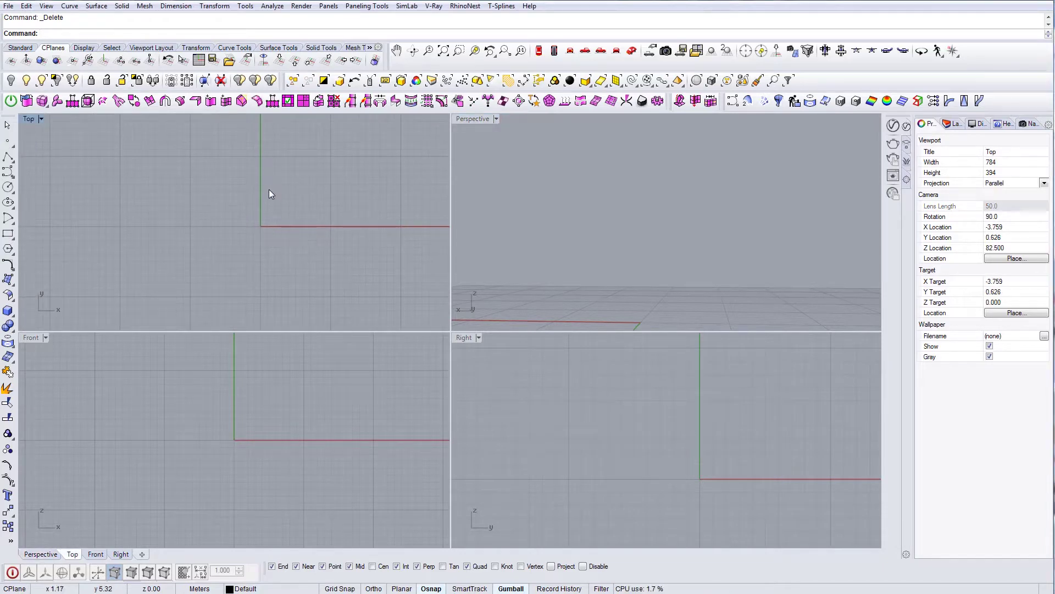
text(Circle)
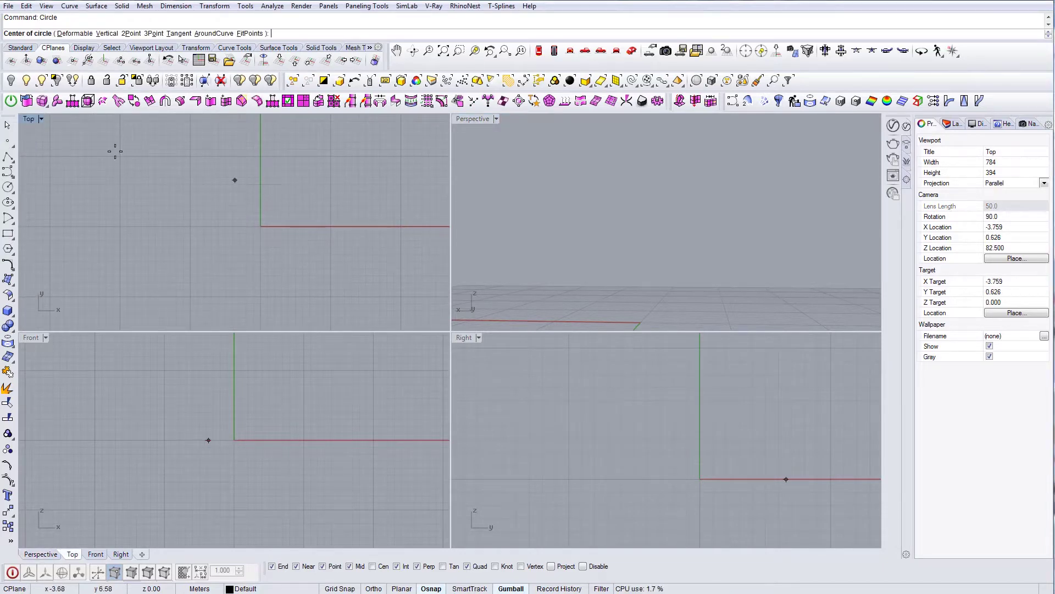
key(Return)
text(ircle)
key(Return)
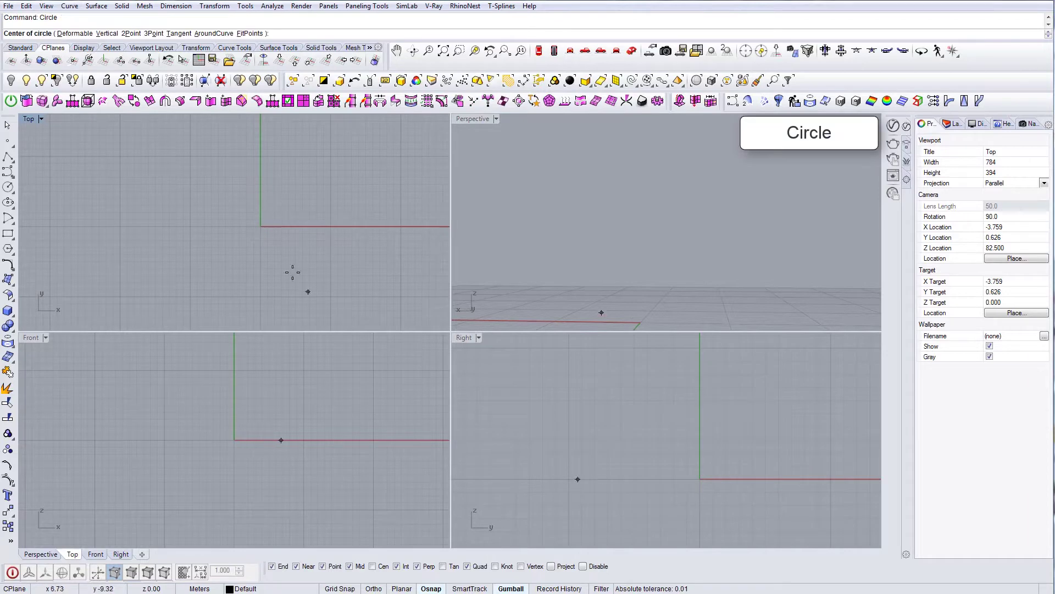
click(263, 227)
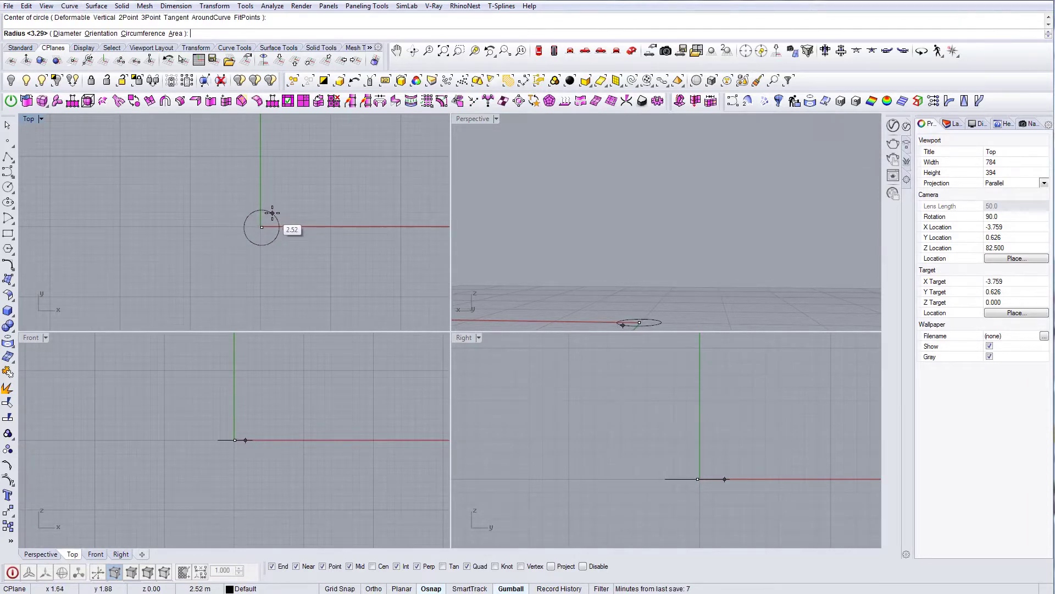
click(273, 213)
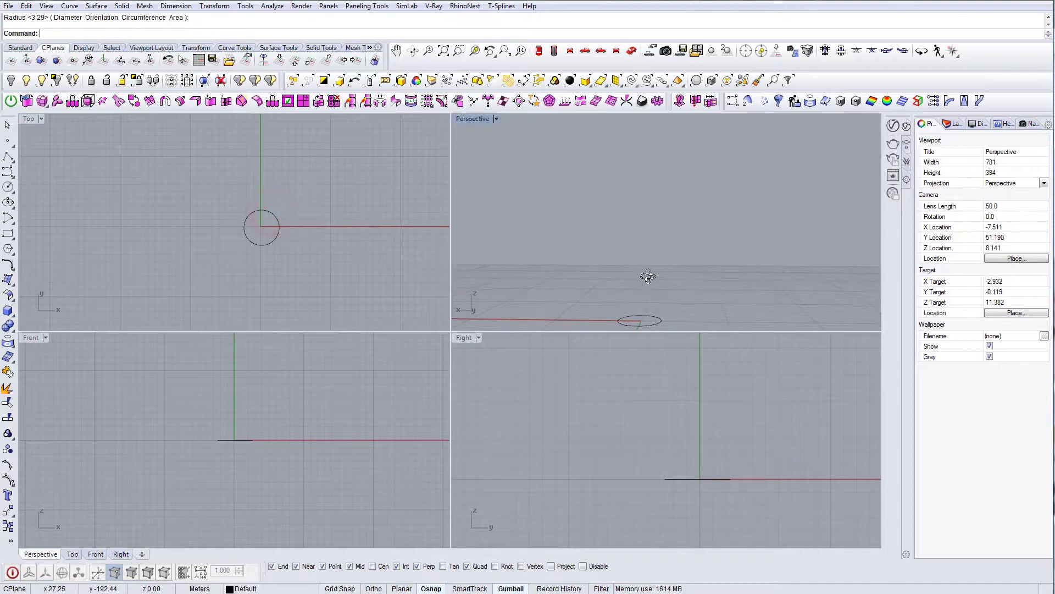
Step: Duplicate the circle straight up along the vertical axis to make the lamp's top ring
right_drag(642, 266, 656, 211)
drag(323, 264, 263, 213)
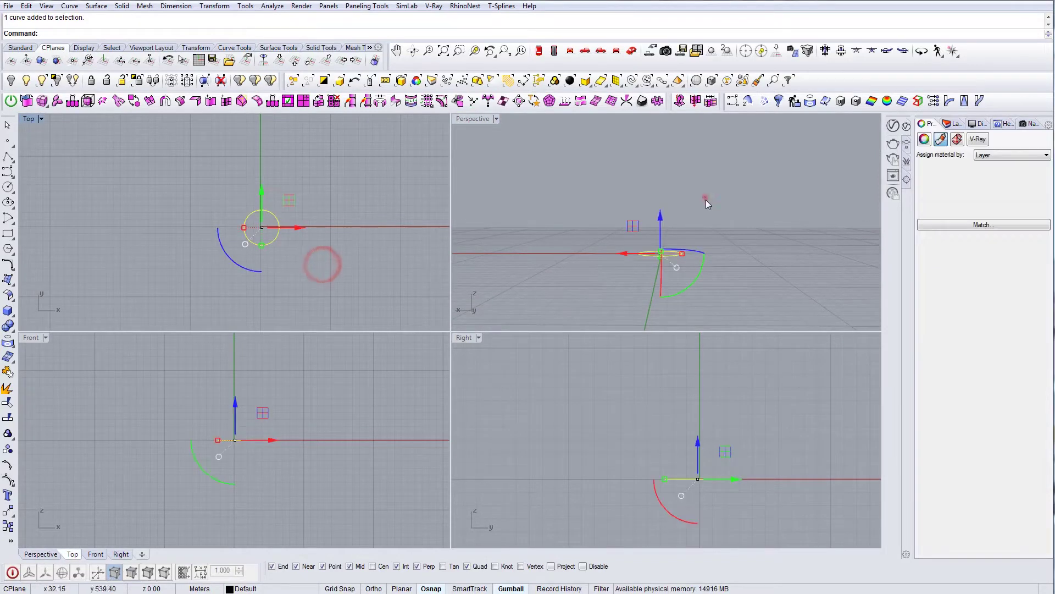
drag(705, 197, 633, 252)
right_drag(633, 251, 669, 272)
drag(661, 261, 669, 166)
key(alt)
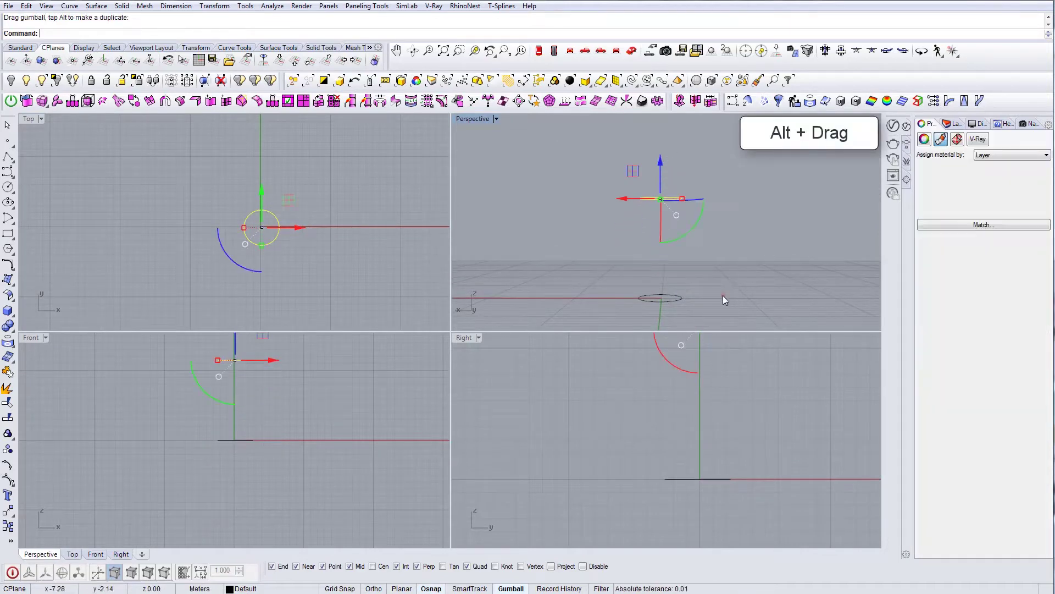
Step: Duplicate the base circle vertically again, placing the copy roughly midway between the bottom and top circles
click(722, 295)
drag(667, 283, 666, 283)
right_drag(666, 282, 667, 294)
drag(660, 258, 659, 213)
key(alt)
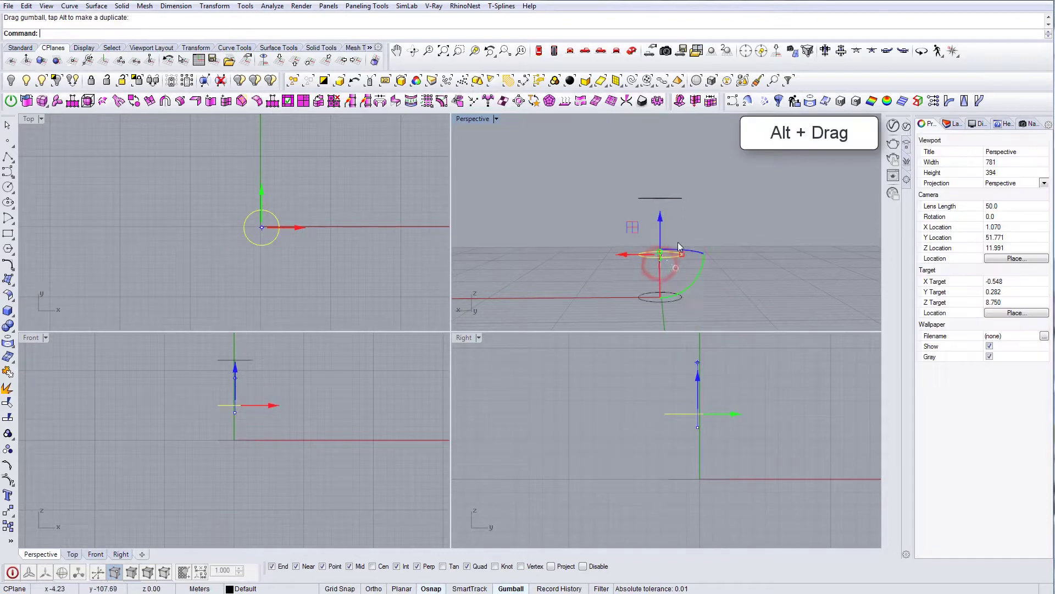
Step: Scale the middle circle up uniformly so it is several times wider than the other two circles
right_drag(678, 242, 658, 268)
drag(694, 258, 738, 246)
click(716, 187)
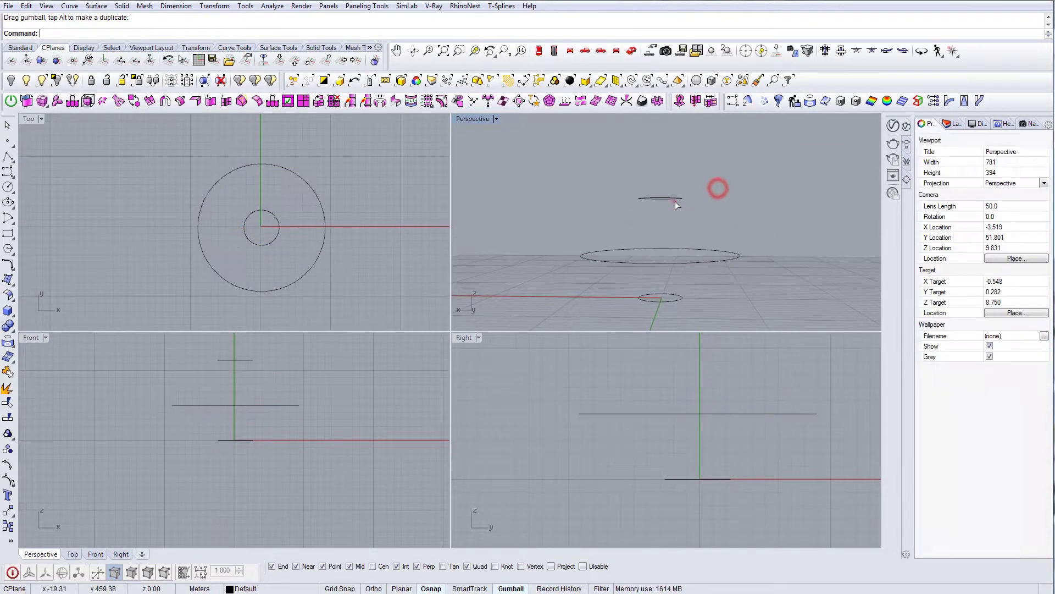
Step: Scale the top circle down uniformly so it is smaller than the base circle
click(683, 199)
drag(683, 202, 668, 200)
click(709, 202)
right_drag(714, 243, 723, 267)
click(679, 299)
click(743, 222)
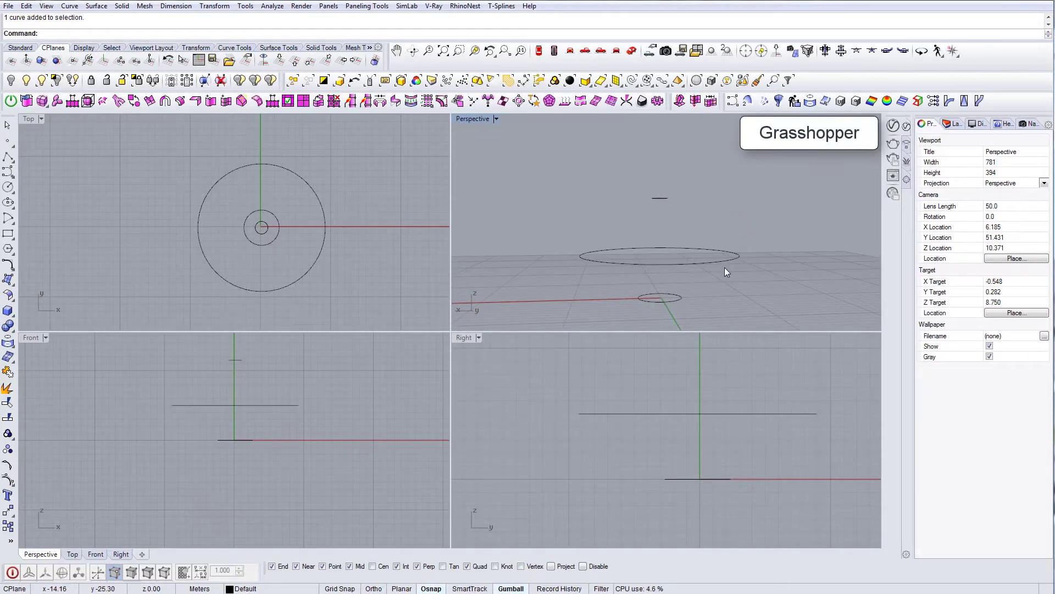
Step: Launch Grasshopper and move its window aside to uncover the model viewports
text(GRasshopper)
key(Return)
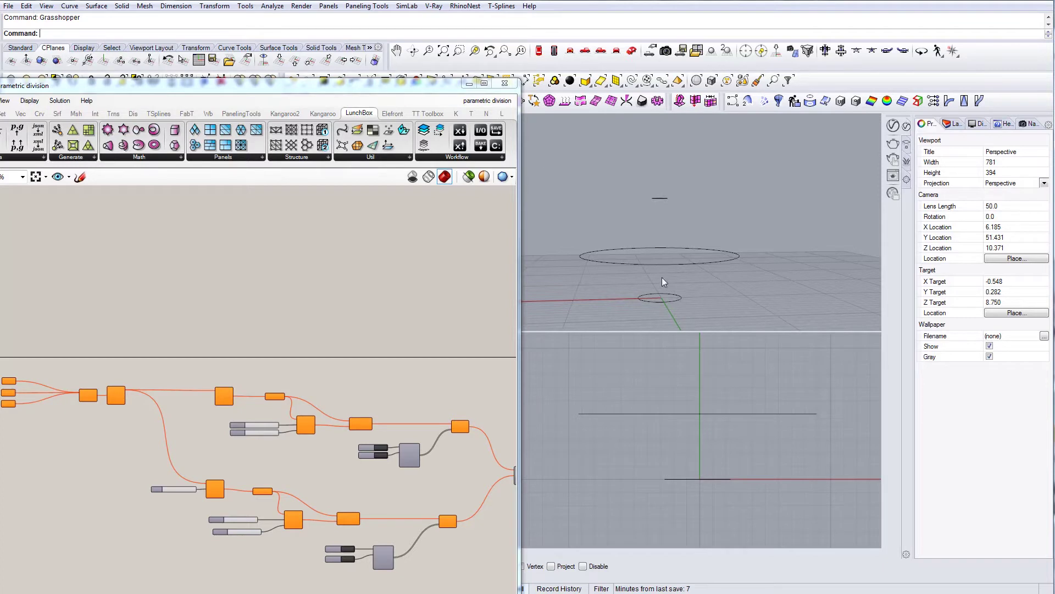
right_drag(173, 429, 190, 387)
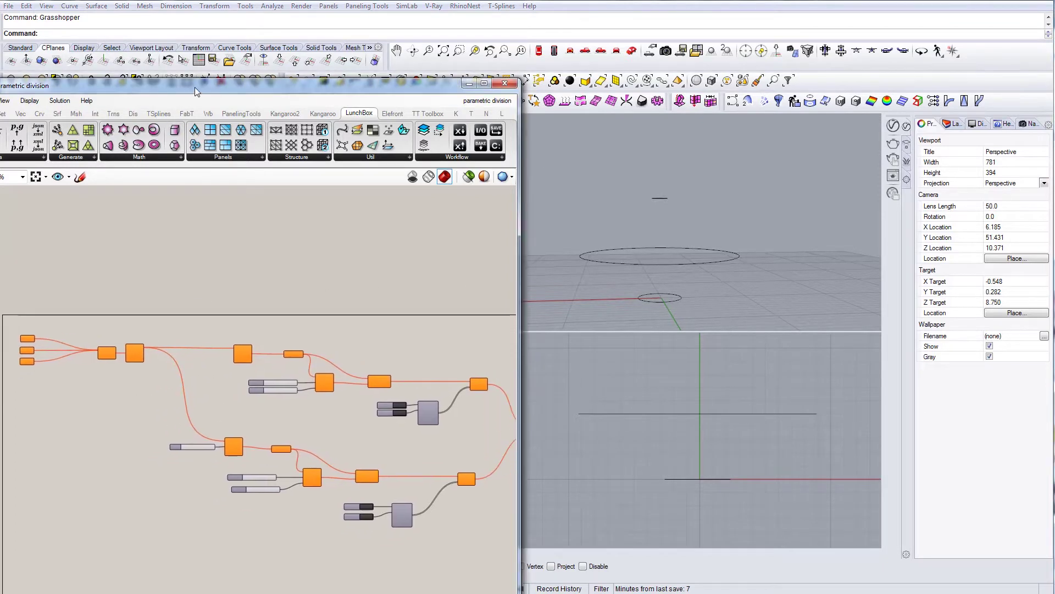
drag(221, 86, 267, 15)
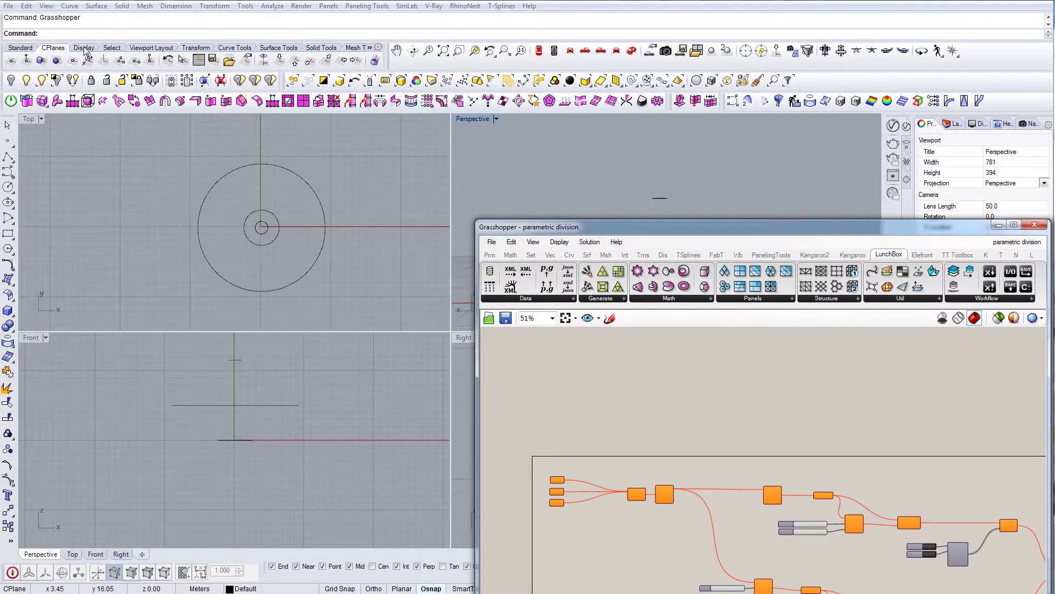
Step: Switch to the three-viewport layout and set the large Top viewport to a Perspective view
click(84, 49)
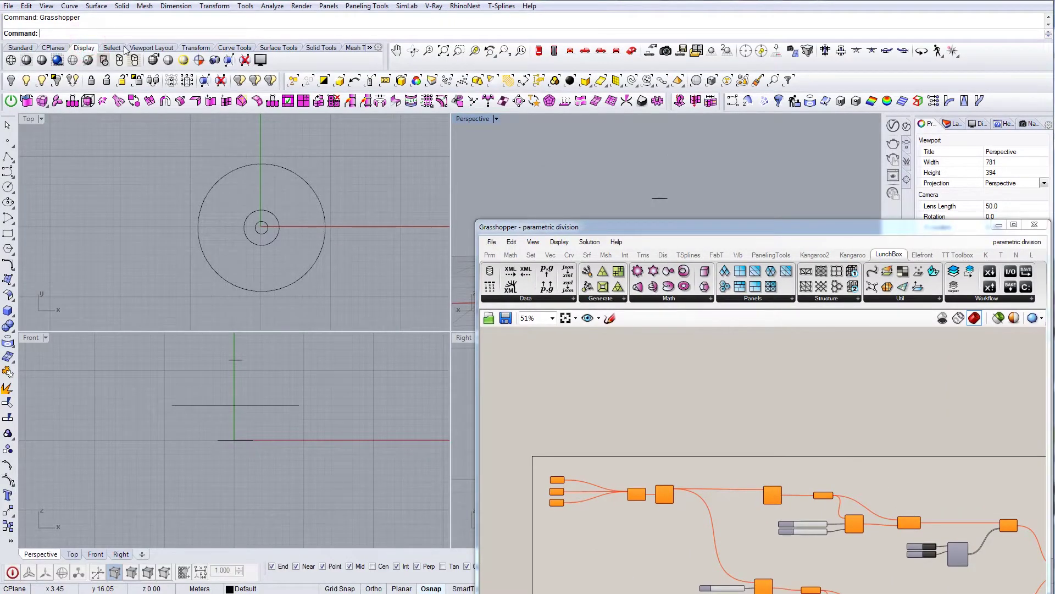
click(147, 48)
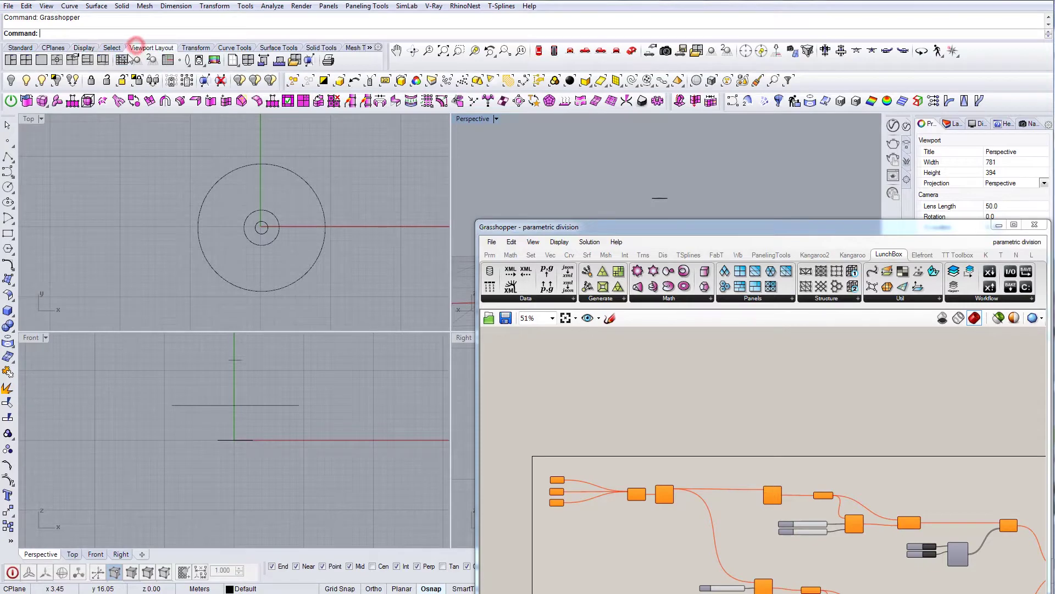
click(12, 60)
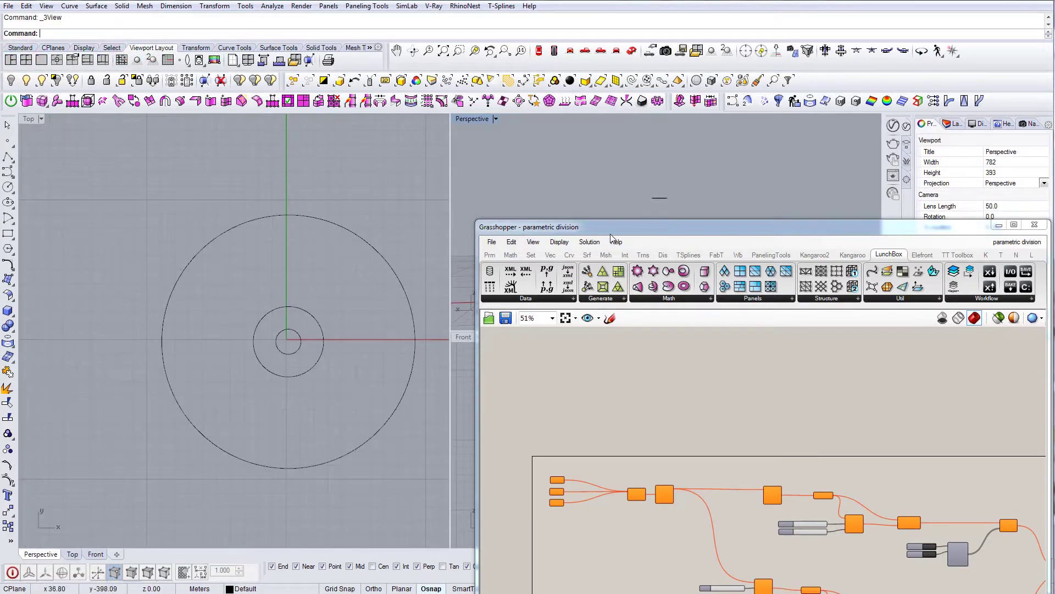
click(41, 119)
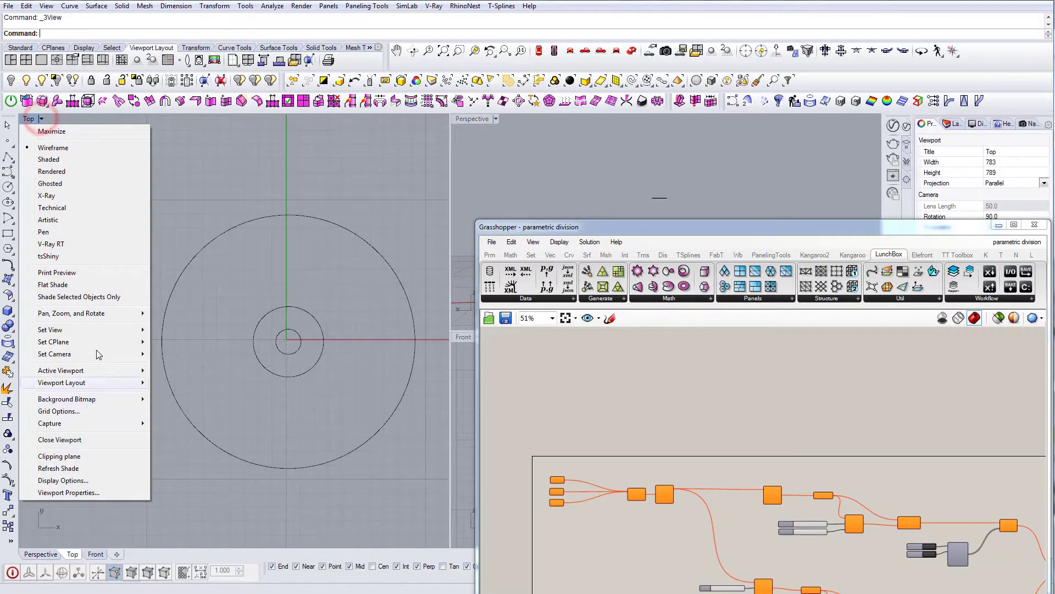
click(118, 330)
click(190, 419)
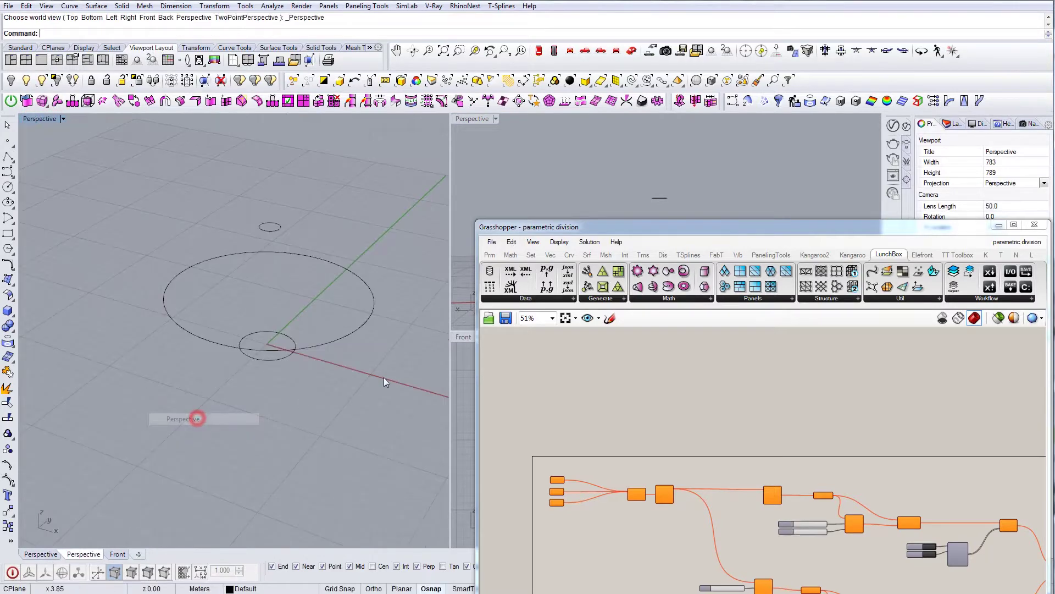
Step: Place the Grasshopper window beside the large Perspective viewport, with the three curve parameters in close view
drag(692, 227, 684, 19)
right_drag(409, 257, 297, 291)
scroll(569, 333, up, 6)
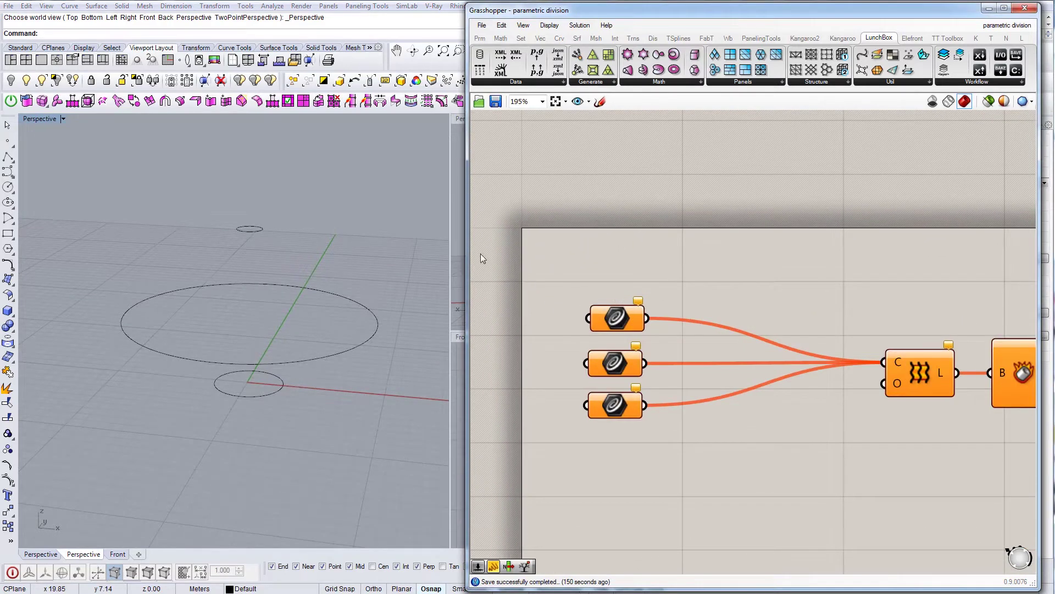
double_click(614, 263)
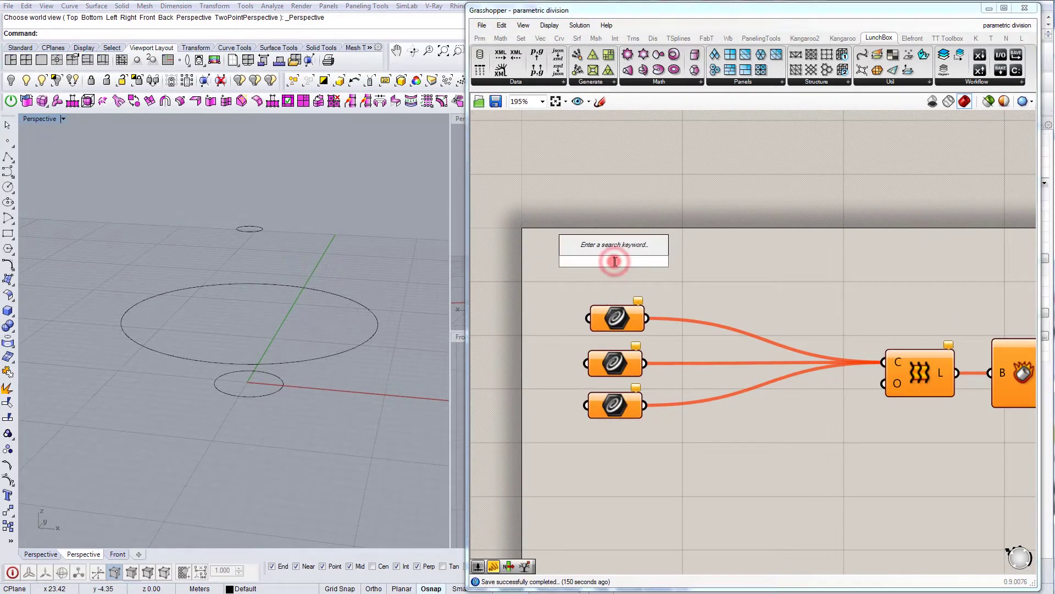
text(curve)
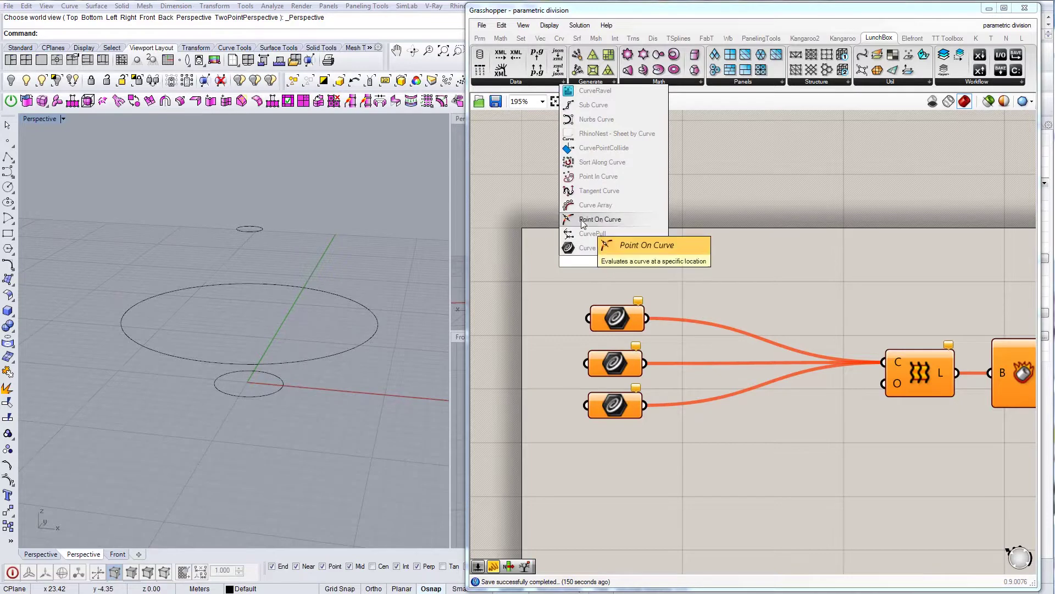
click(586, 248)
click(627, 268)
key(Delete)
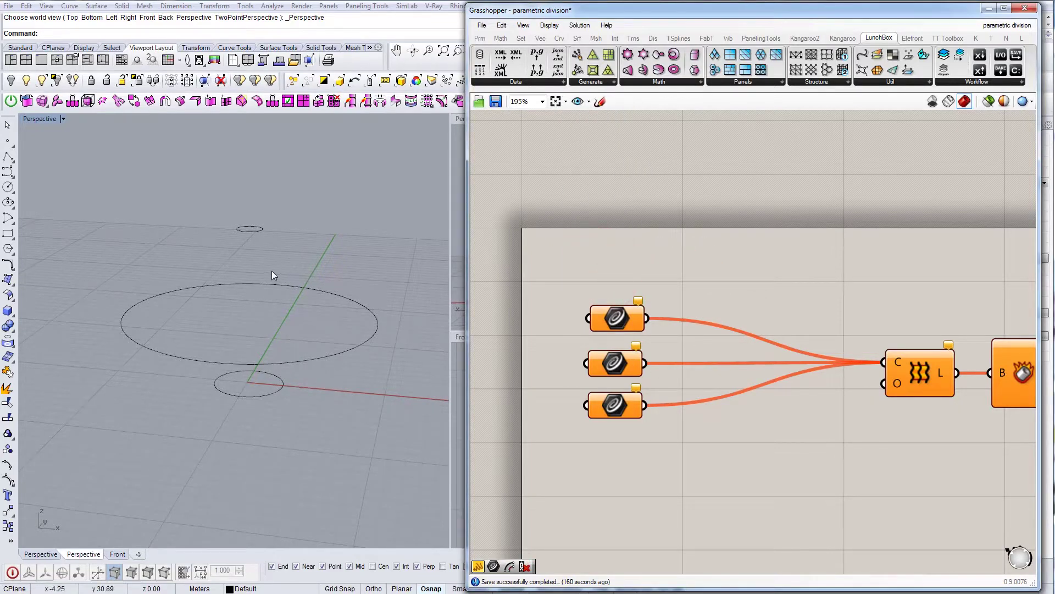
Step: Reference the small top circle in the first of the three Curve parameters as a single curve
right_drag(272, 271, 269, 278)
right_drag(268, 409, 274, 377)
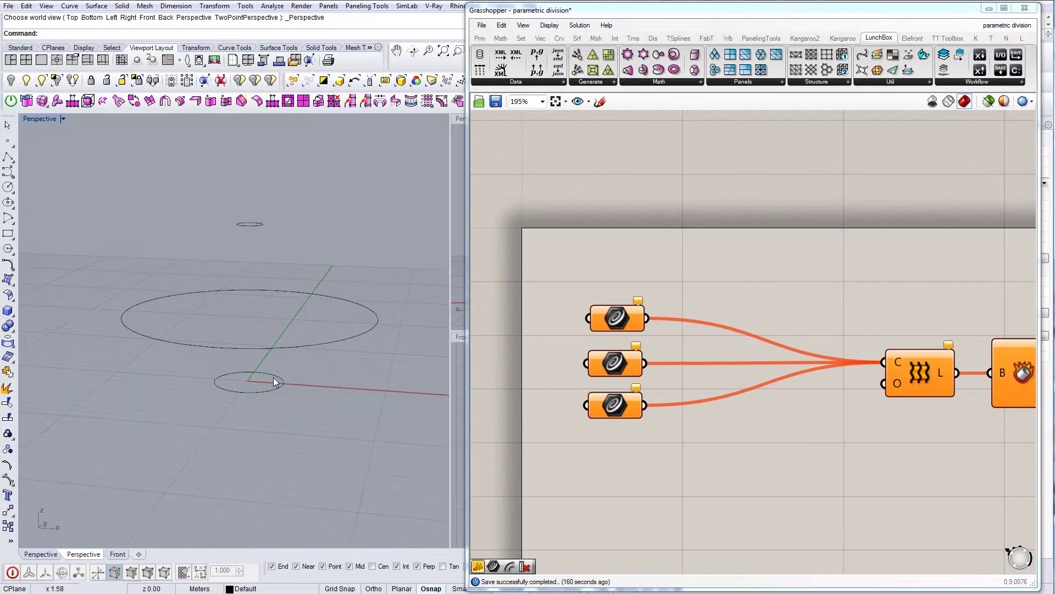
right_drag(274, 248, 251, 231)
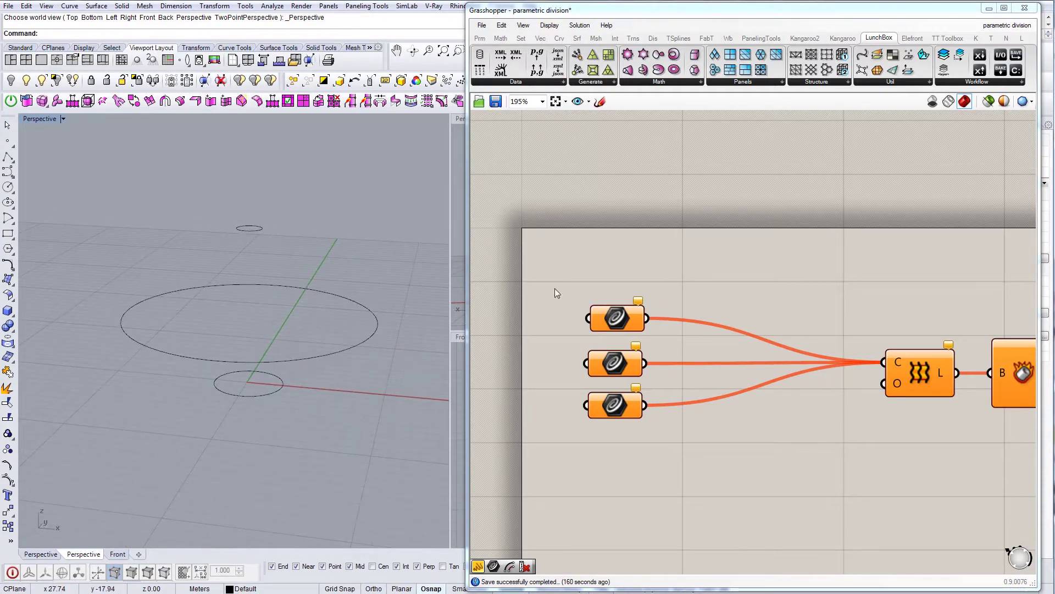
click(616, 316)
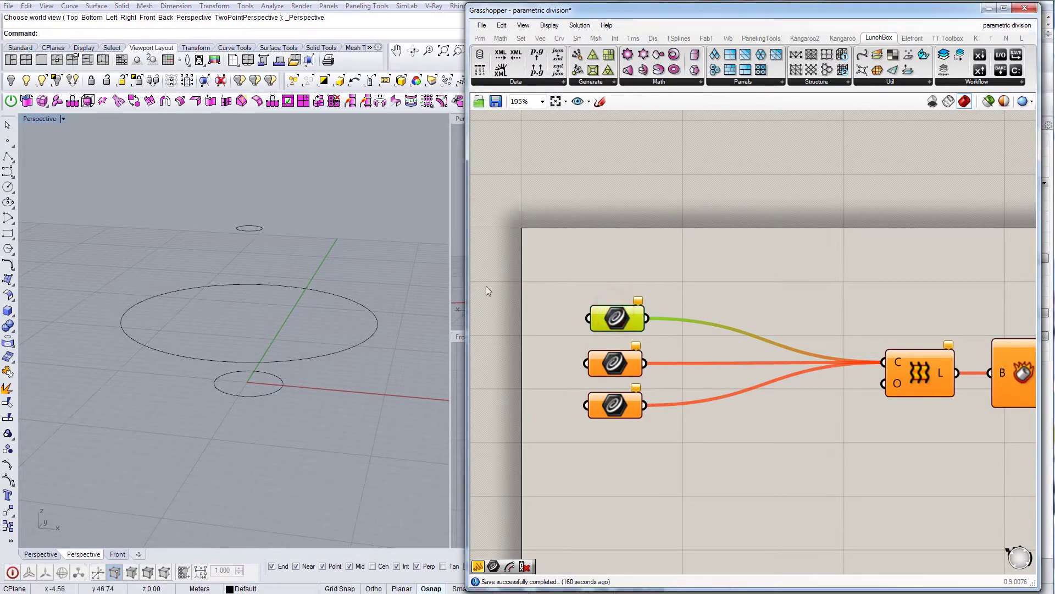
right_click(616, 322)
click(672, 512)
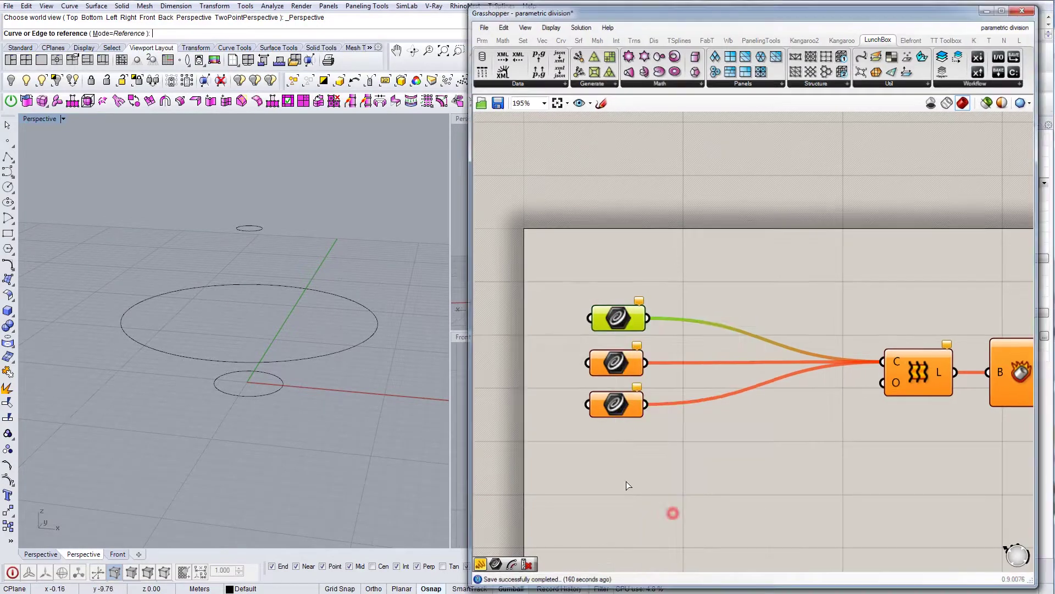
click(253, 228)
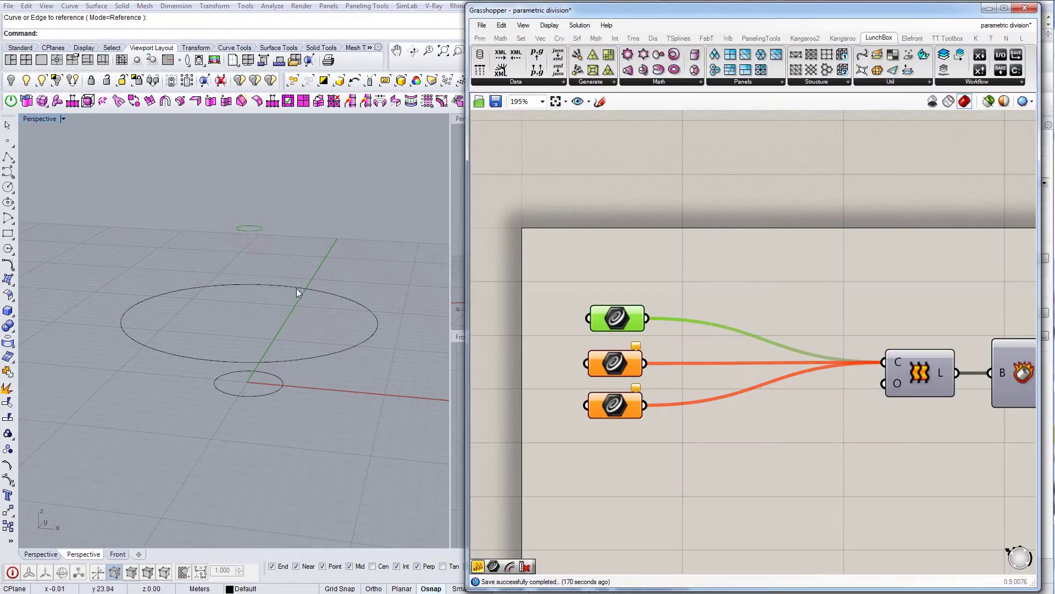
Step: Reference the large middle circle in the second Curve parameter as a single curve
scroll(260, 255, down, 1)
right_drag(263, 256, 269, 277)
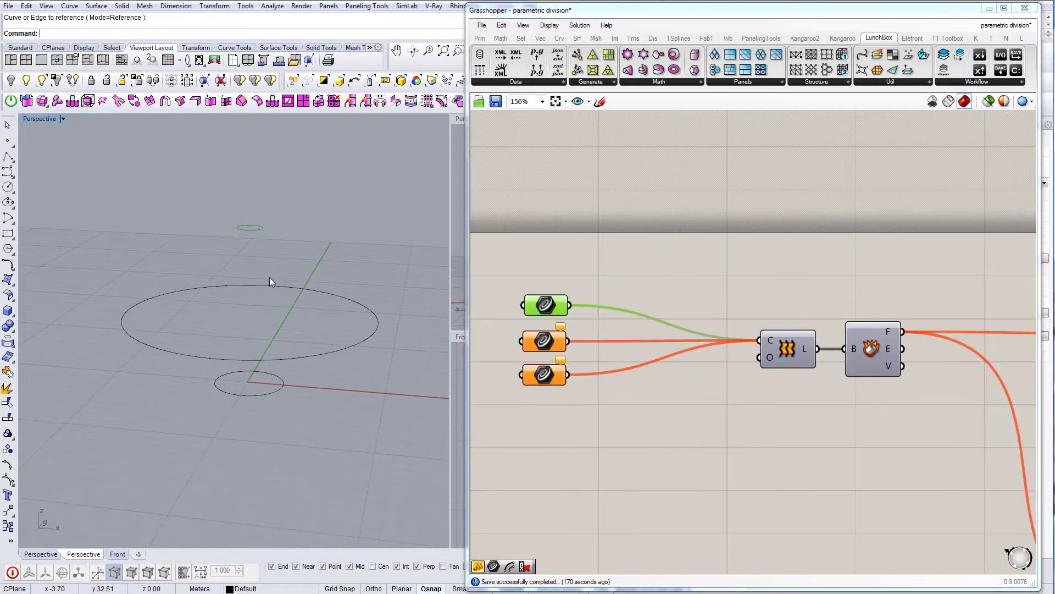
click(534, 342)
right_click(547, 344)
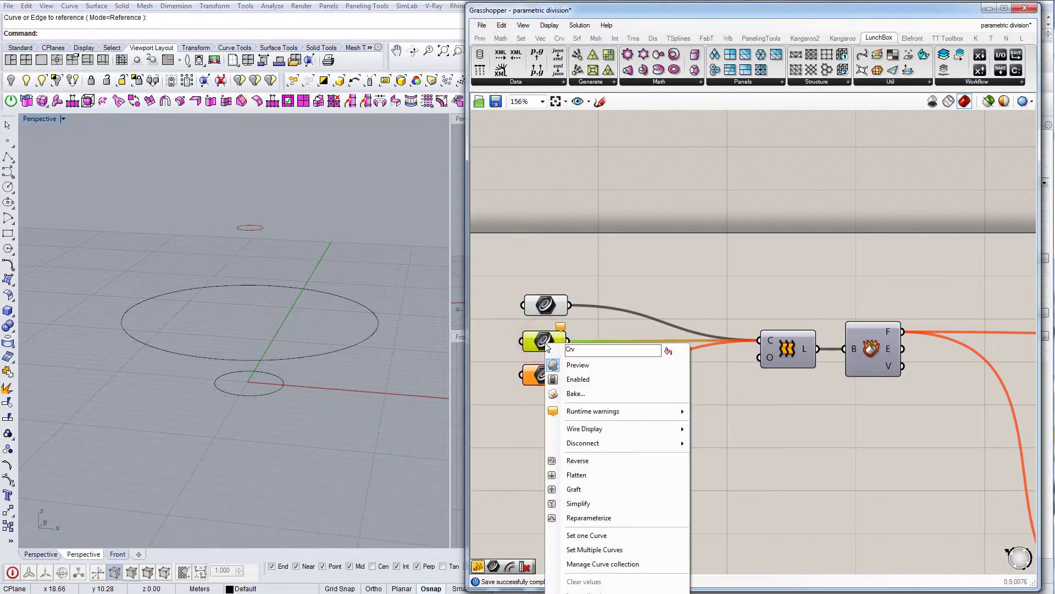
click(586, 535)
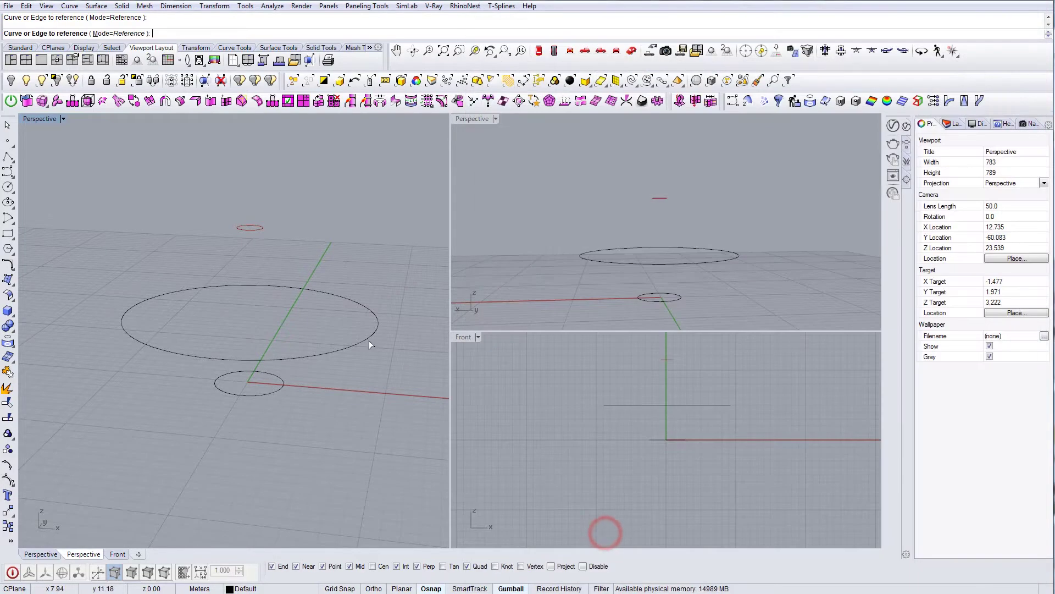
click(367, 335)
Step: Reference the bottom circle in the third Curve parameter and check all three parameters by selecting them together
click(548, 375)
right_click(549, 375)
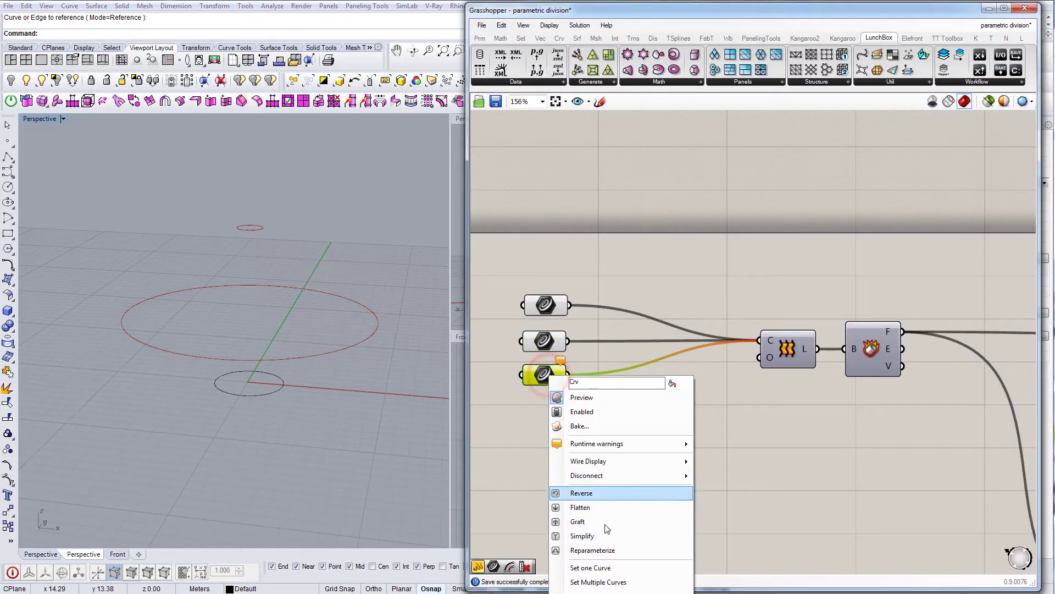
click(605, 567)
click(275, 391)
right_drag(385, 346, 410, 301)
click(592, 287)
drag(506, 264, 595, 409)
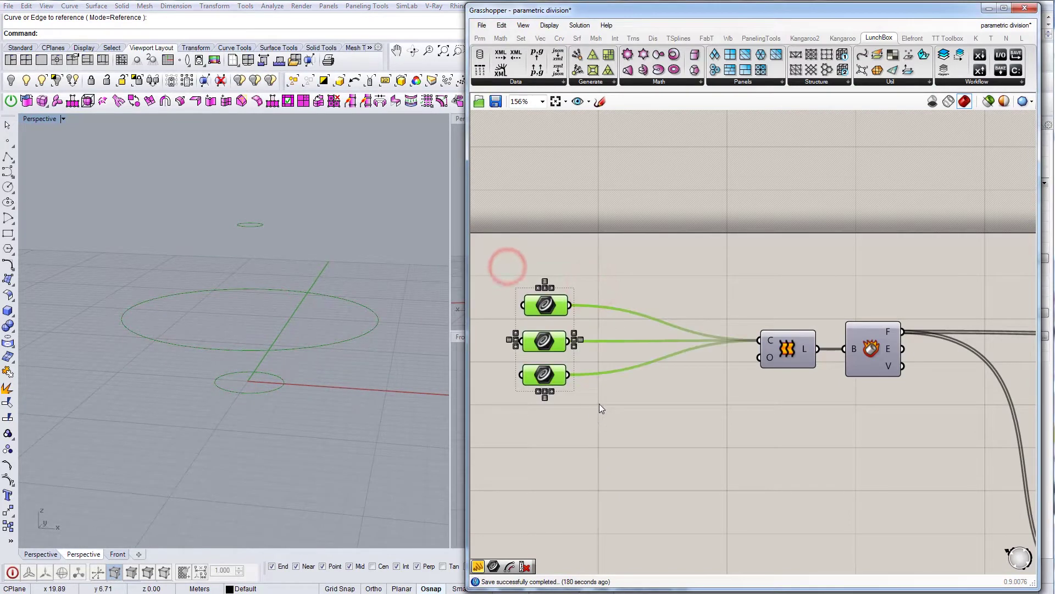
click(651, 273)
Step: Turn on the preview of the Loft component to show the surface through the three circles
right_drag(817, 335, 797, 354)
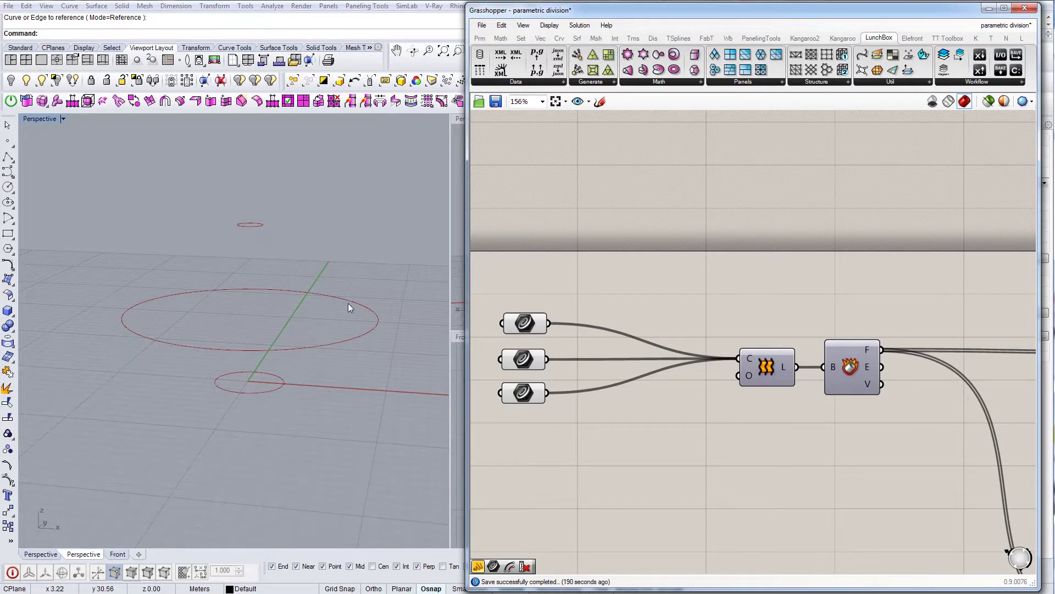
right_click(768, 372)
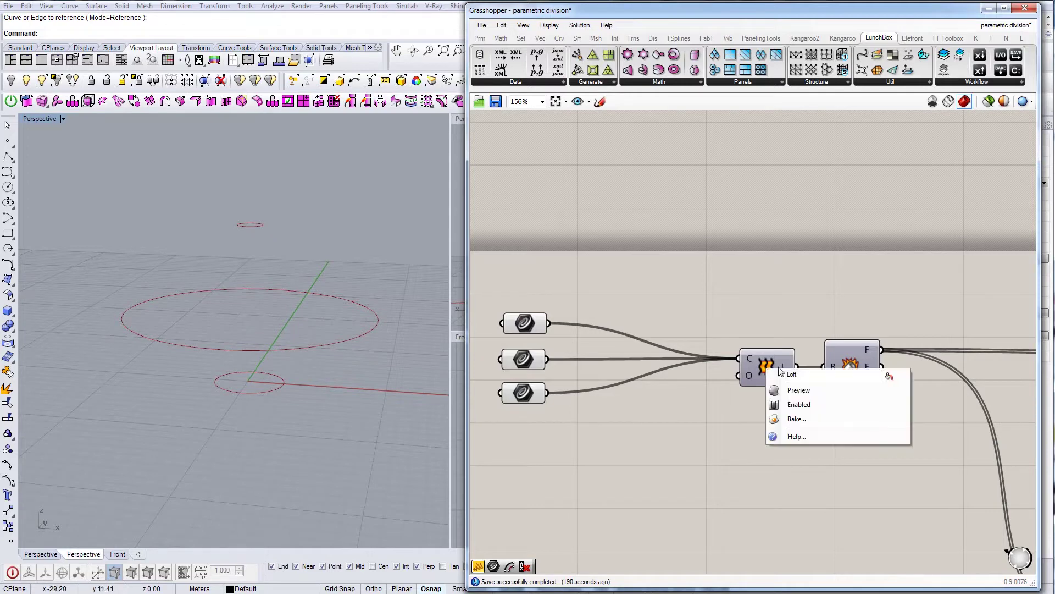
click(782, 389)
right_drag(262, 304, 270, 317)
Step: Change the Loft component's loft type to Normal and commit the change to compare the surface shape
right_click(748, 377)
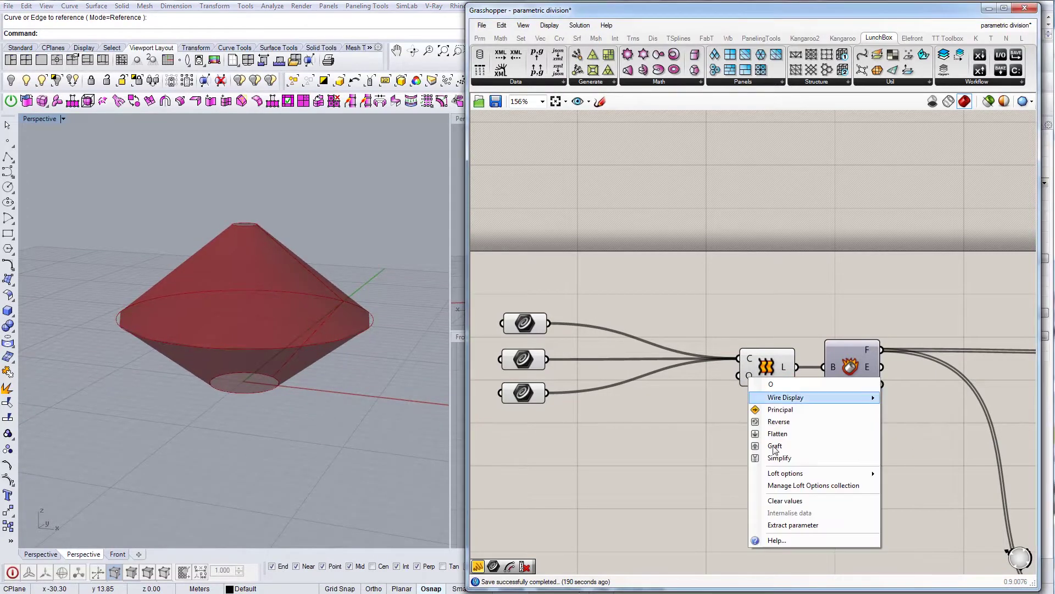
mouse_move(806, 474)
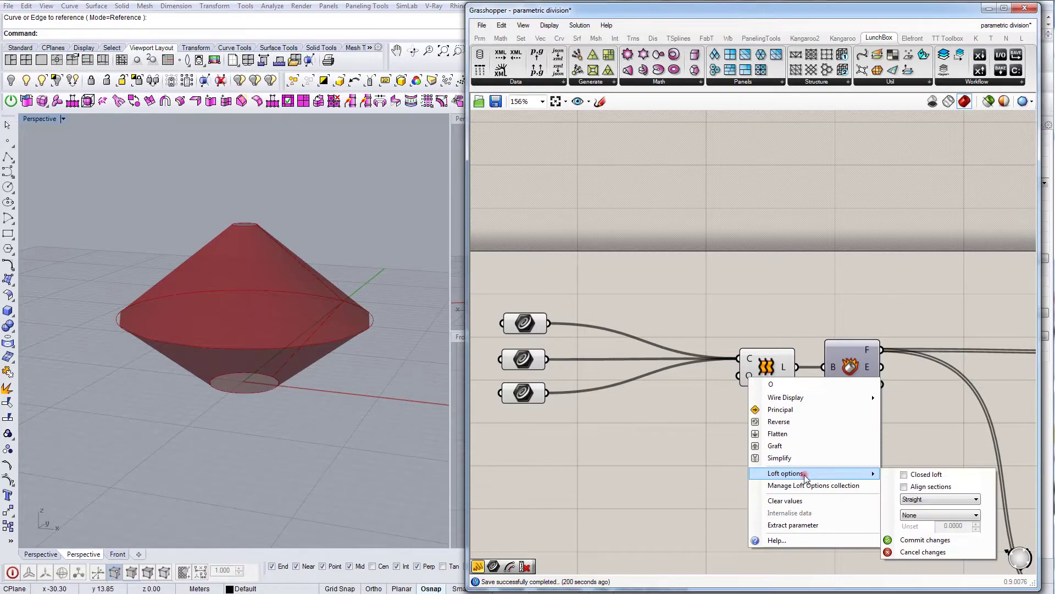
click(942, 499)
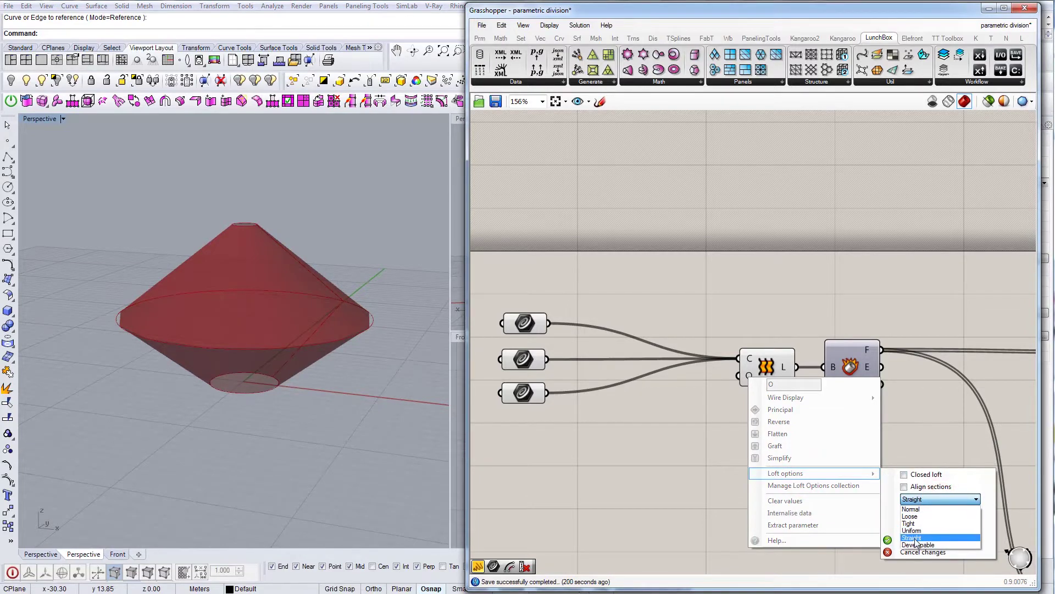
click(915, 509)
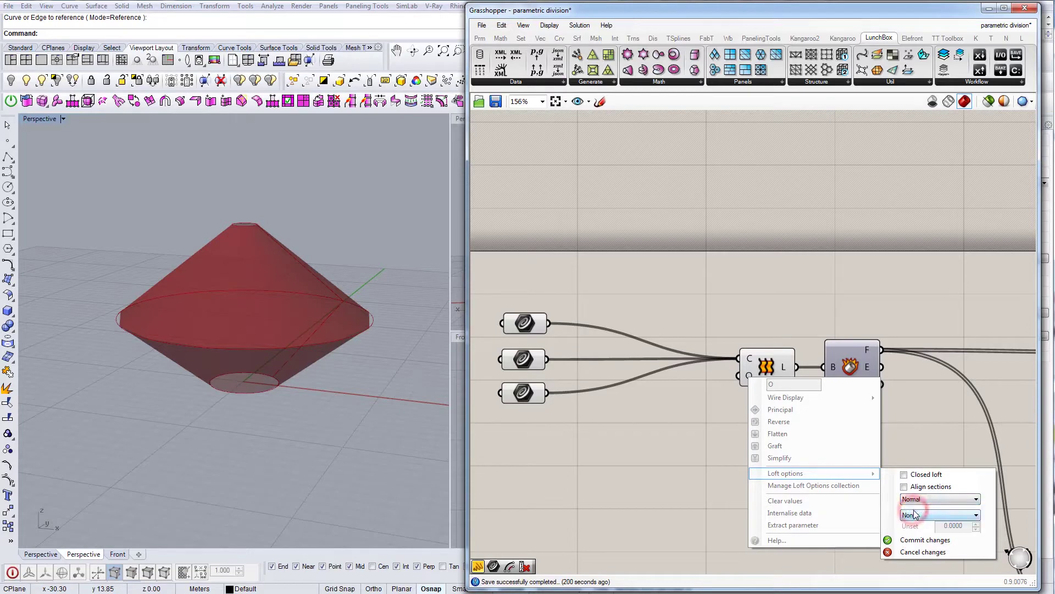
click(912, 540)
right_drag(318, 318, 300, 294)
Step: Set the Loft component's loft type back to Straight, commit the change and check the shape from another angle
right_click(749, 378)
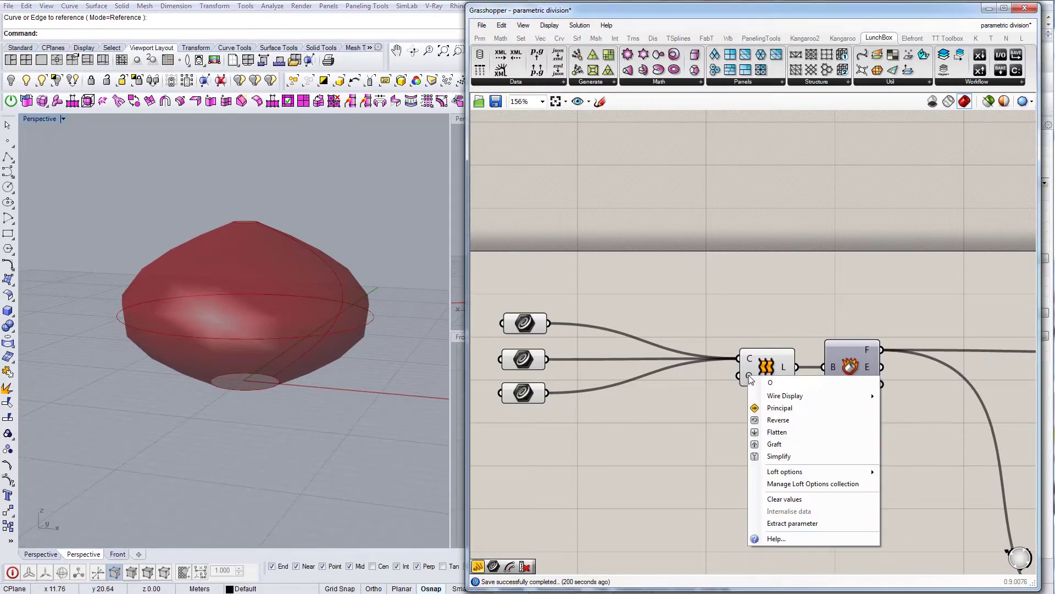
click(853, 471)
click(941, 498)
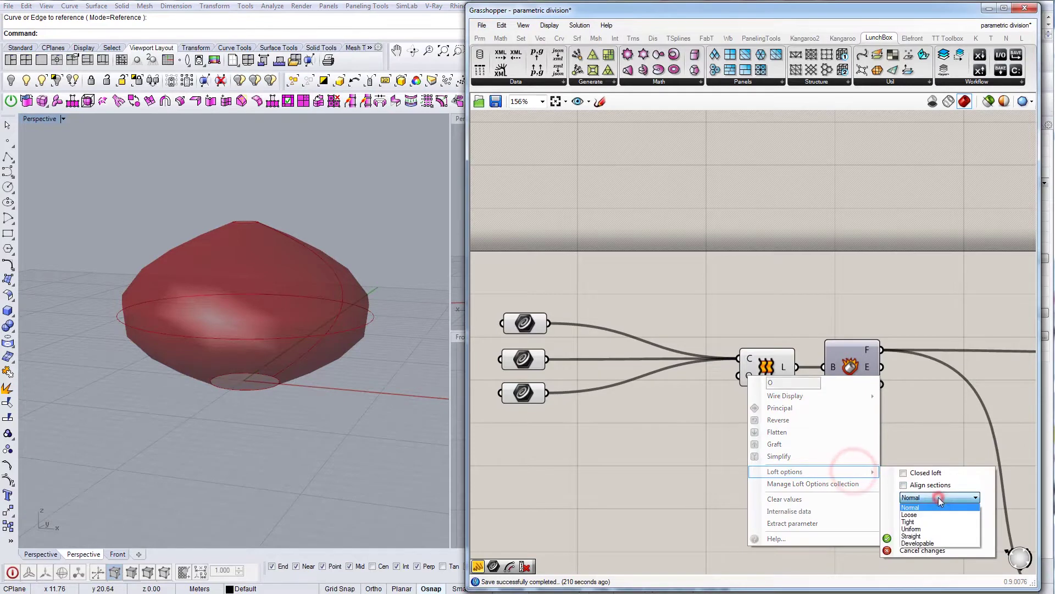
click(925, 536)
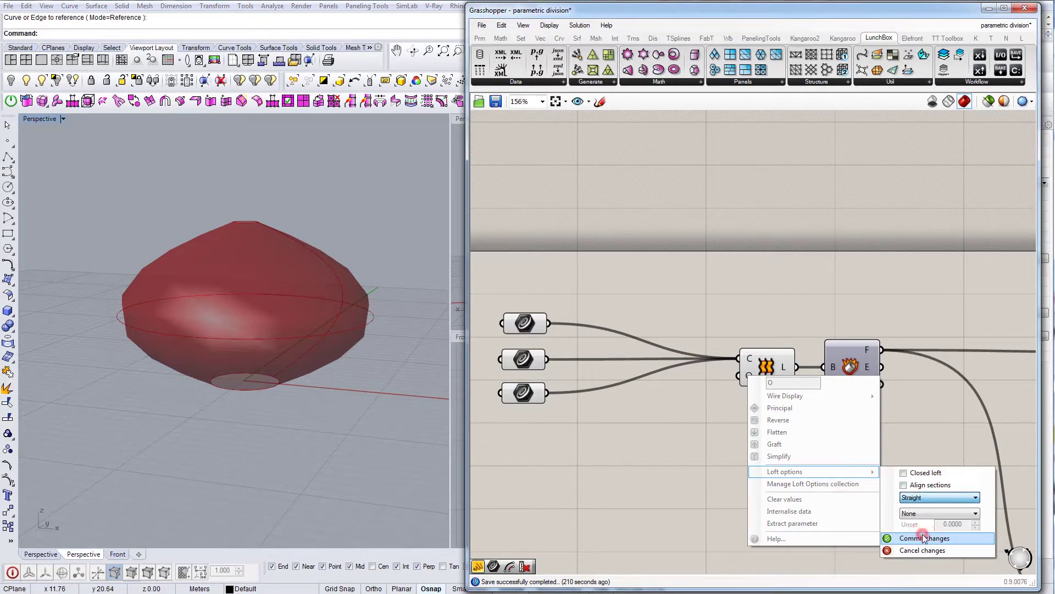
click(912, 540)
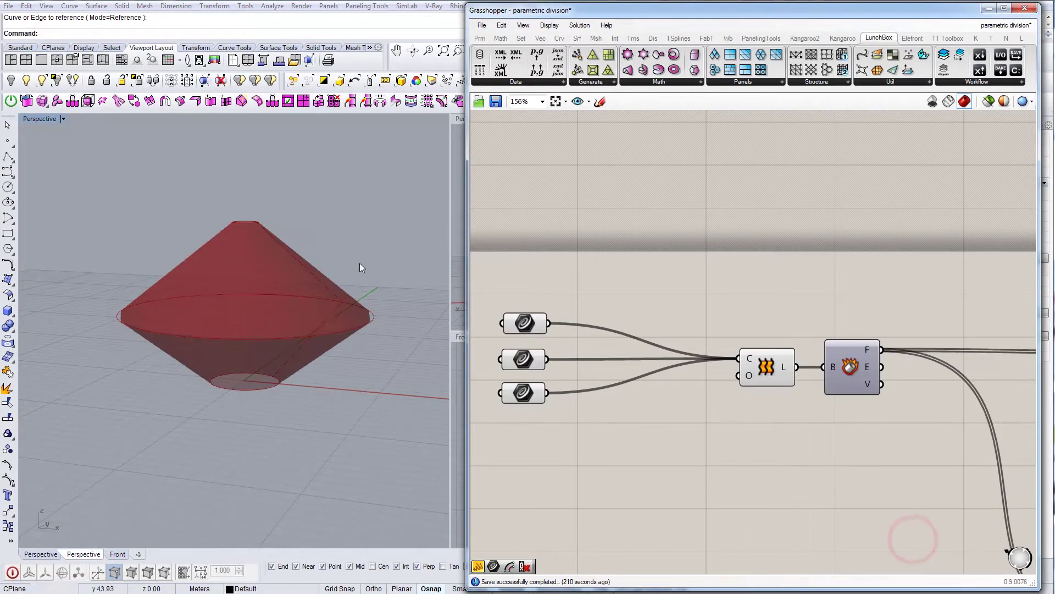
right_drag(366, 256, 258, 342)
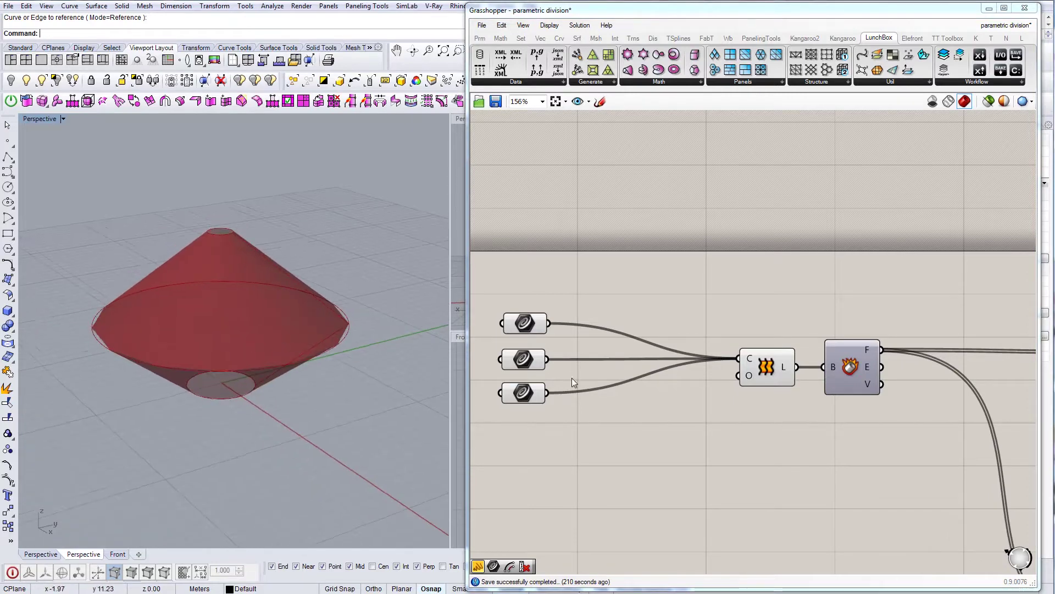
Step: Highlight the lofted surface by selecting the Loft component, and turn on the preview of the Deconstruct Brep component
right_drag(753, 441, 671, 437)
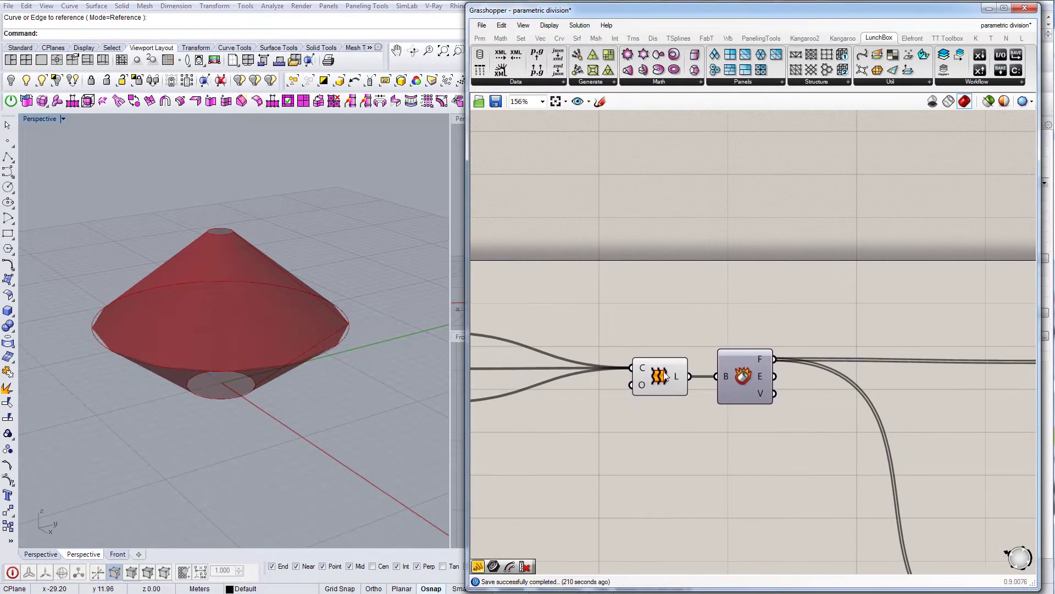
click(666, 380)
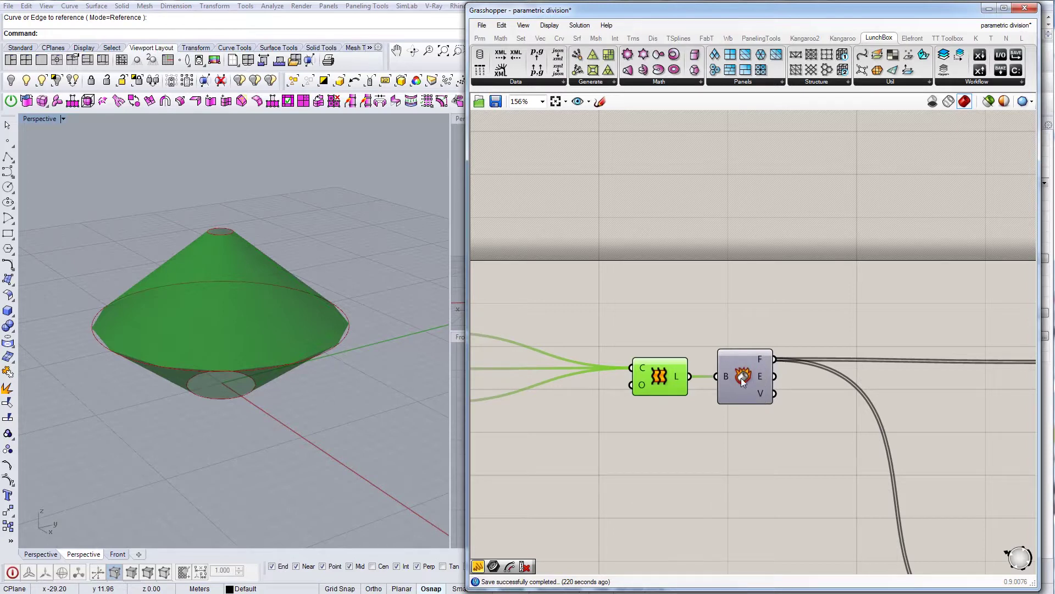
click(744, 334)
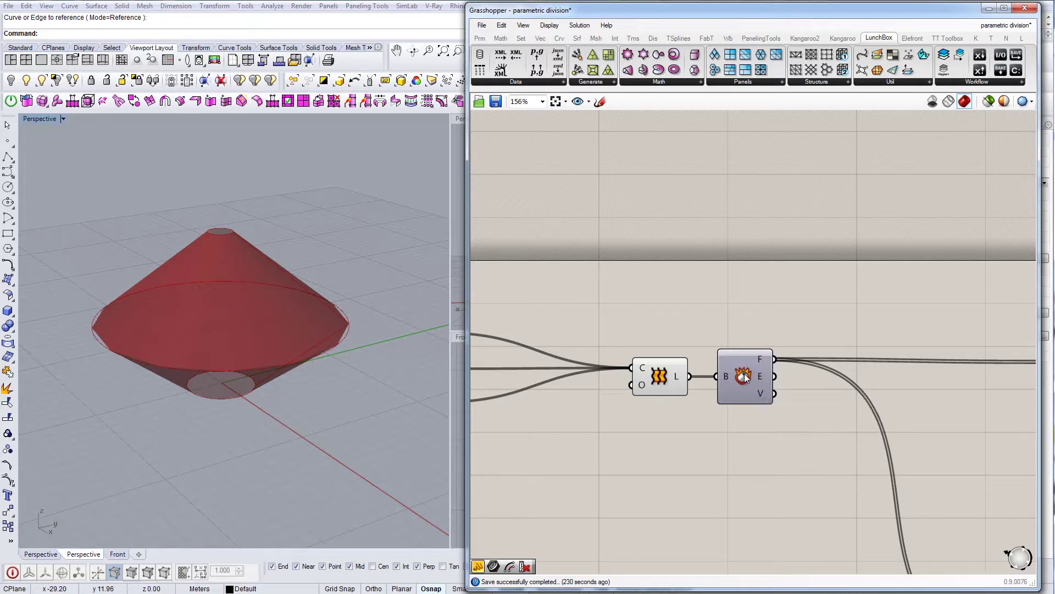
click(745, 377)
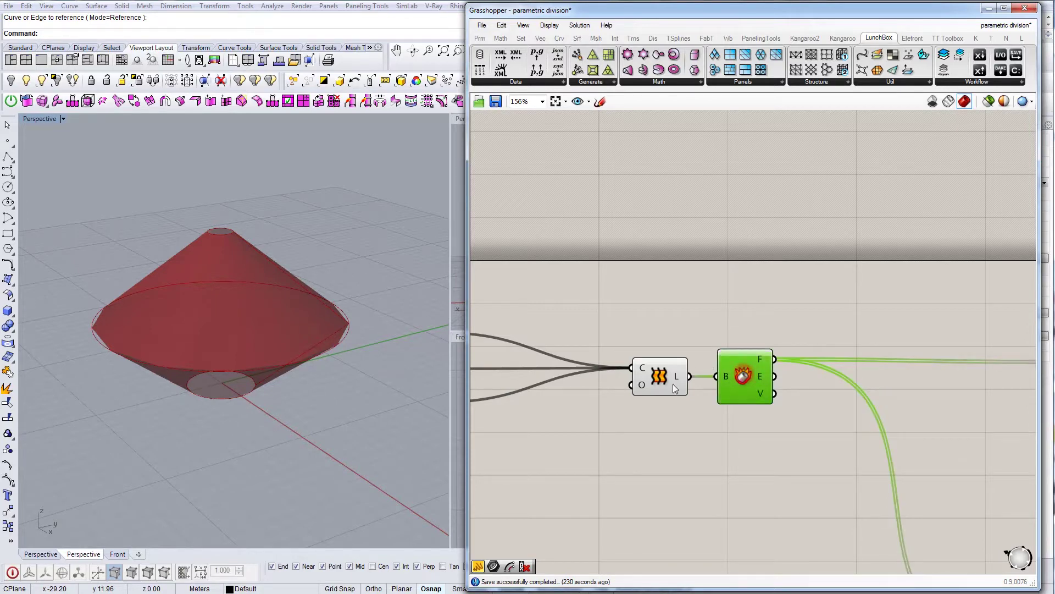
right_click(747, 379)
click(776, 399)
right_drag(285, 337, 438, 353)
click(723, 313)
Step: Add a panel above Deconstruct Brep and read its faces output, followed by its vertices output
mouse_move(763, 363)
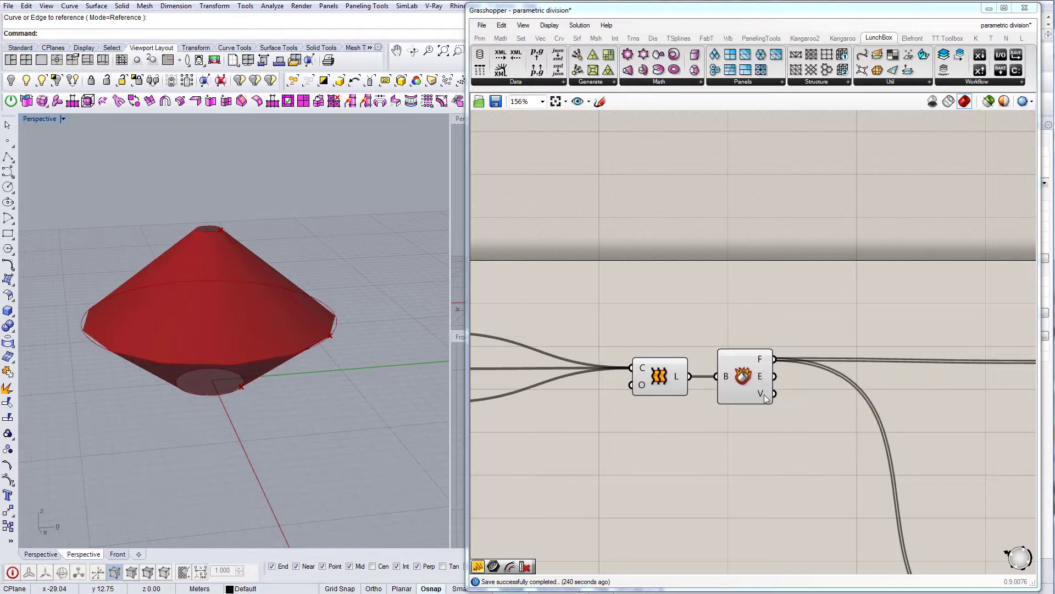
mouse_move(767, 398)
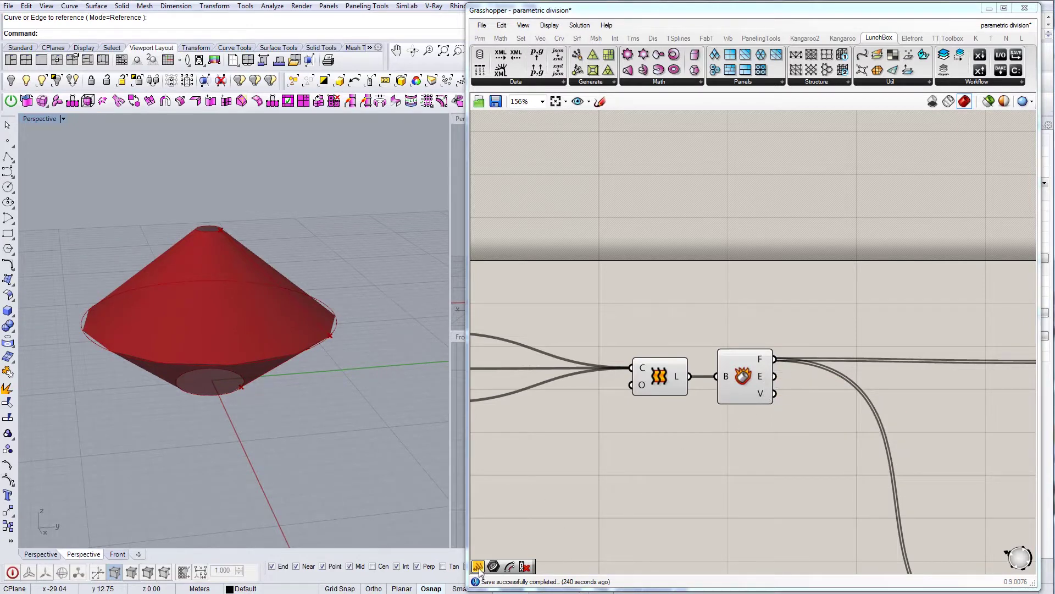
drag(480, 568, 898, 204)
drag(775, 359, 831, 225)
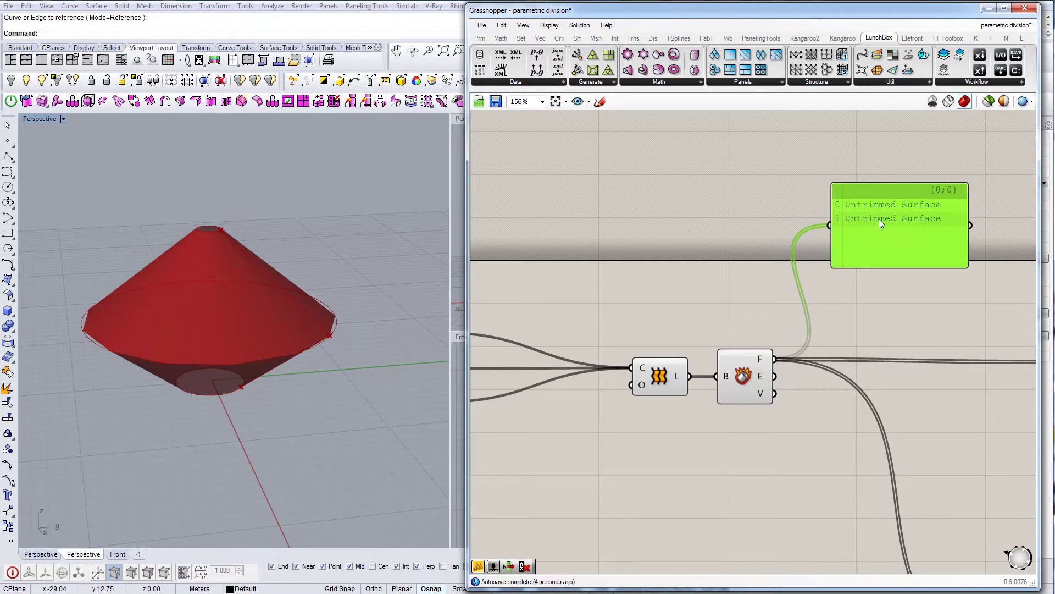
ctrl+shift+drag(787, 365, 831, 227)
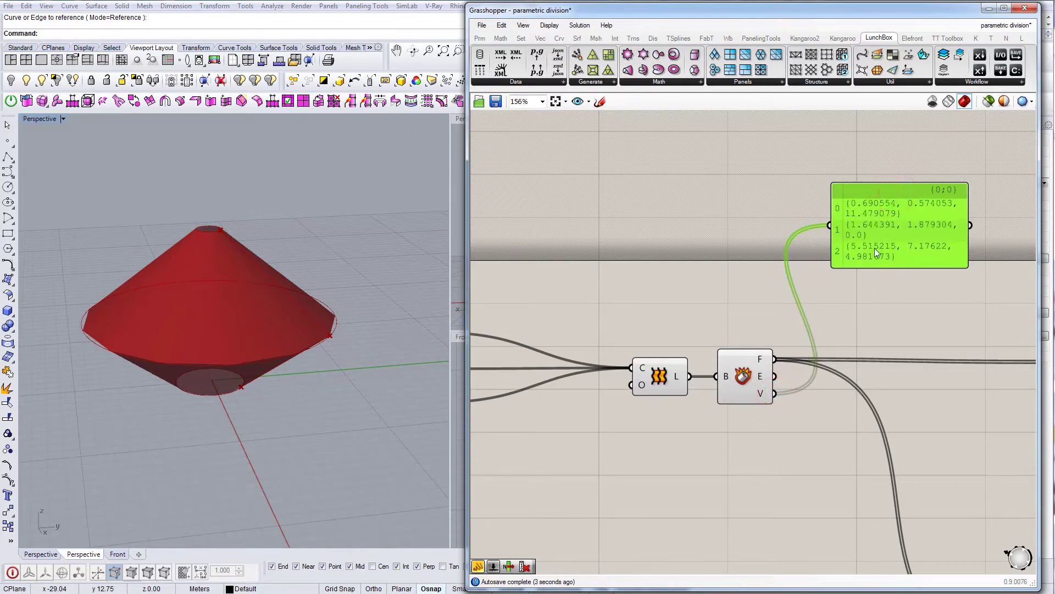
Step: Enlarge the panel to read the full list of vertices, and delete it
mouse_move(898, 190)
mouse_down()
mouse_move(883, 182)
mouse_move(901, 183)
mouse_up()
right_drag(857, 254, 732, 287)
scroll(763, 293, down, 2)
scroll(715, 248, up, 2)
drag(792, 236, 809, 217)
drag(855, 287, 854, 355)
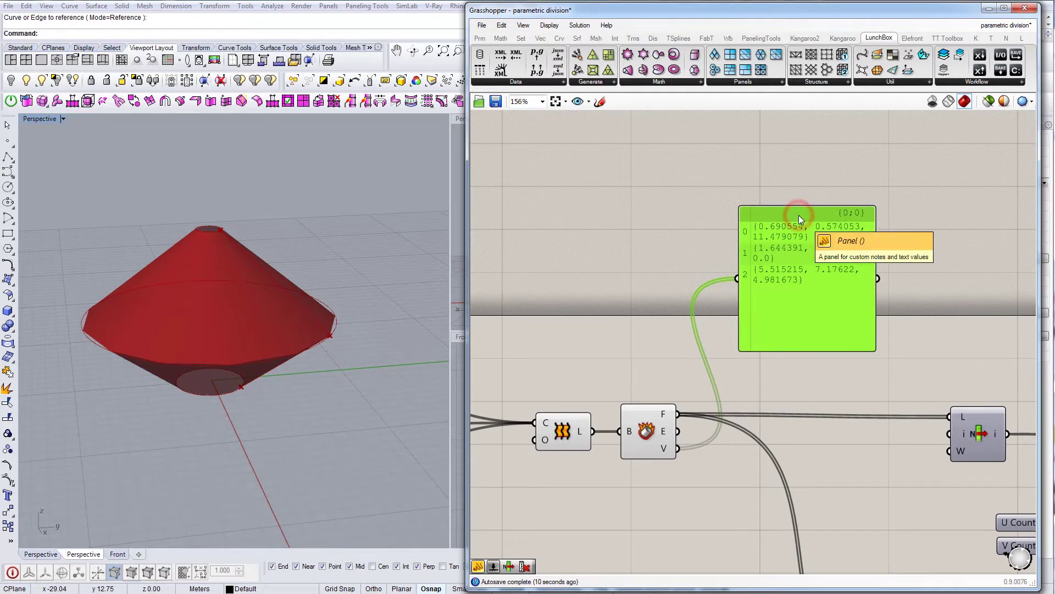
key(Delete)
Step: Turn off the preview of the Loft component
right_drag(721, 328, 777, 302)
click(619, 410)
right_click(619, 410)
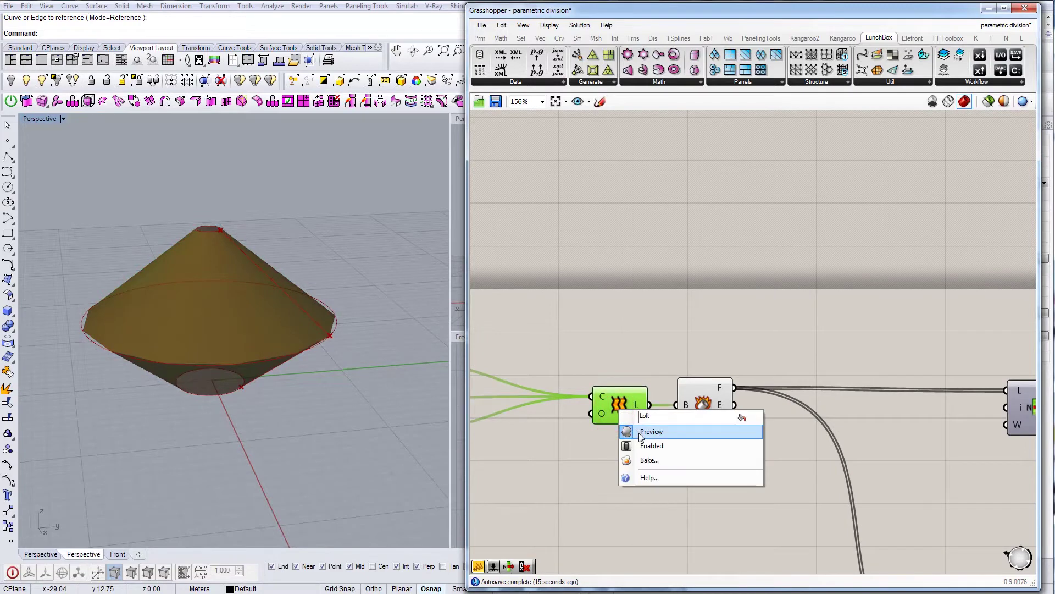
click(638, 433)
Step: Turn off the preview of the first and second Curve parameters
right_drag(621, 327, 812, 322)
click(628, 357)
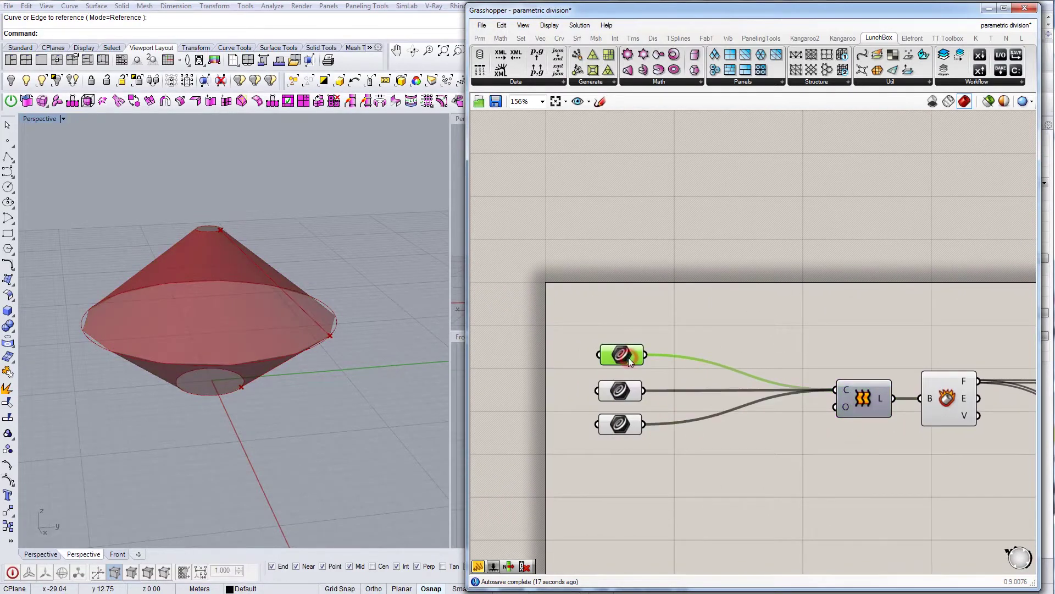
right_click(628, 357)
click(661, 380)
click(621, 391)
right_click(621, 391)
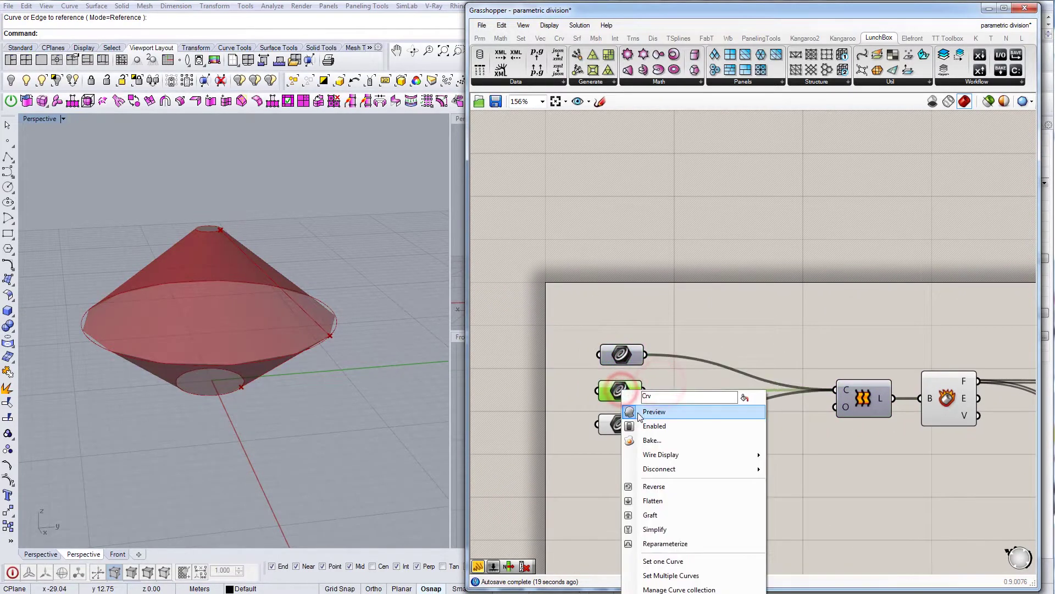
click(653, 415)
Step: Turn off the preview of the third Curve parameter while leaving it enabled
click(611, 428)
right_click(611, 428)
click(638, 457)
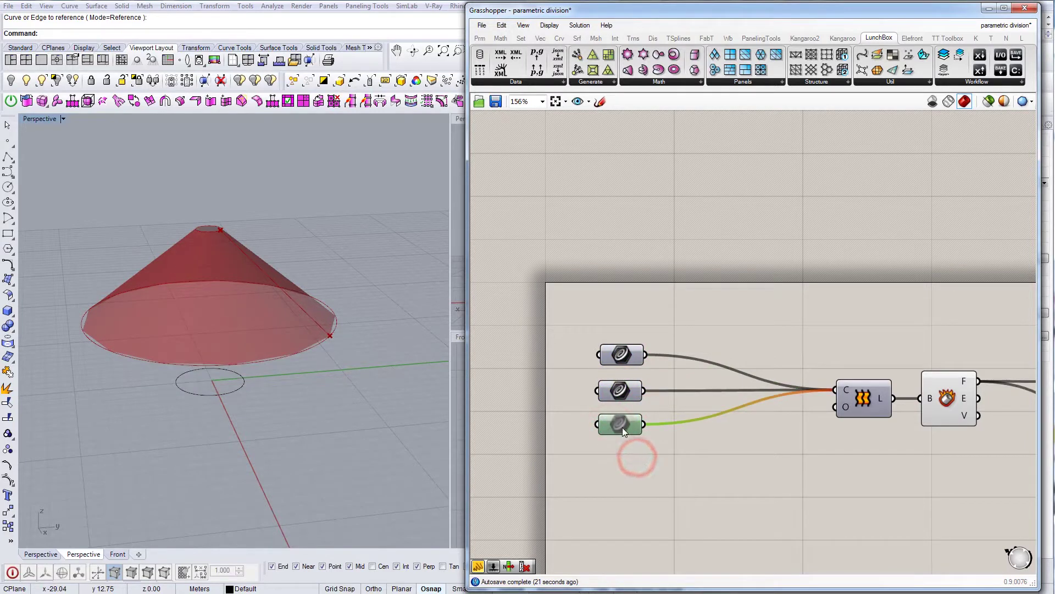
right_click(623, 427)
click(639, 457)
right_click(617, 423)
click(631, 443)
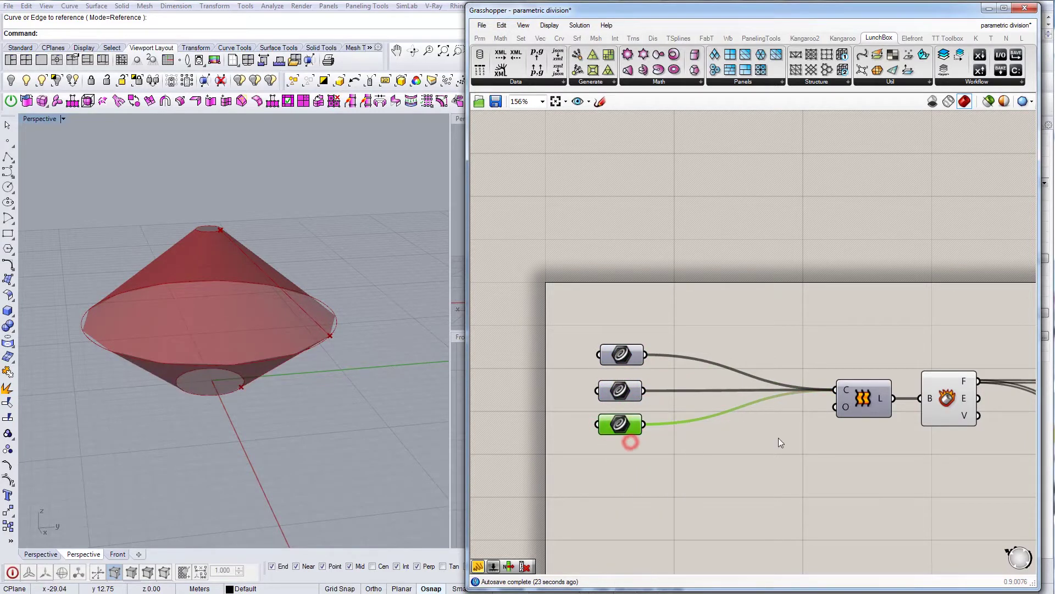
Step: Add a panel fed by Deconstruct Brep's faces output, reduce its height and place it above the wires
right_drag(876, 436, 690, 420)
scroll(887, 404, down, 2)
right_drag(902, 404, 716, 380)
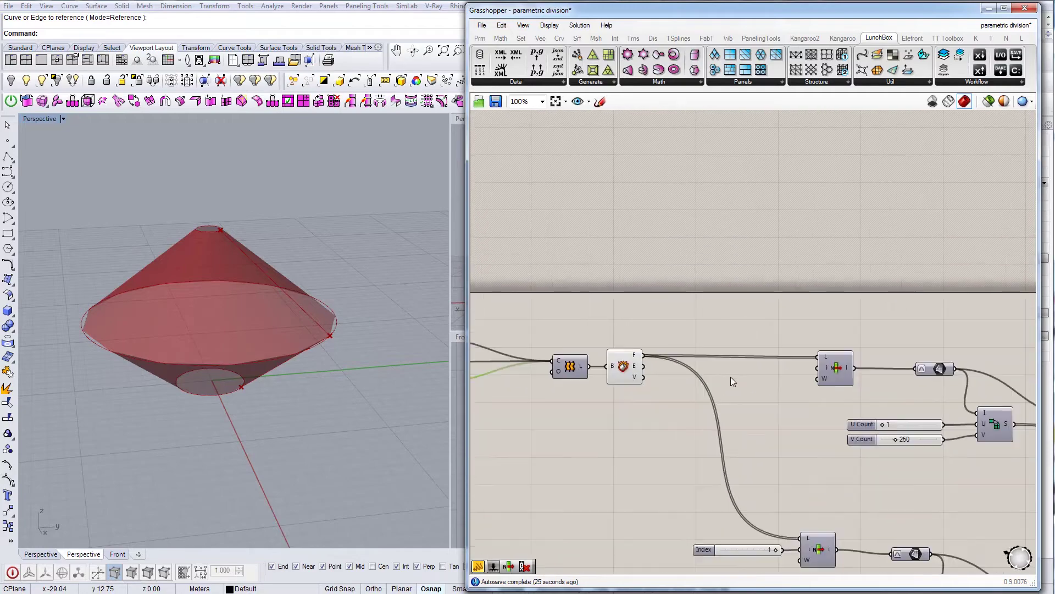
right_drag(781, 401, 759, 391)
scroll(620, 363, up, 1)
right_drag(620, 366, 637, 374)
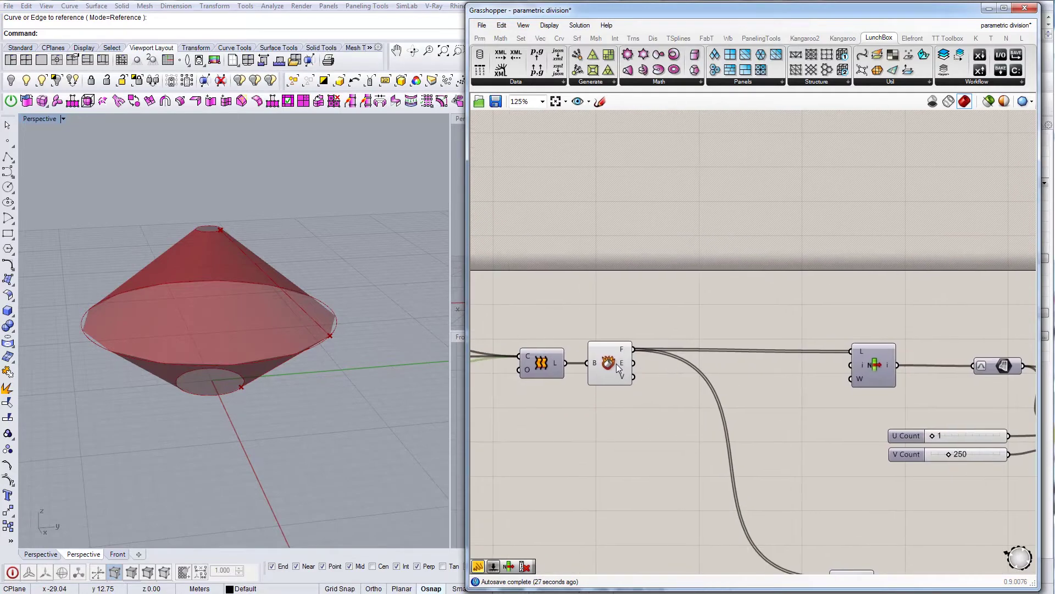
click(479, 563)
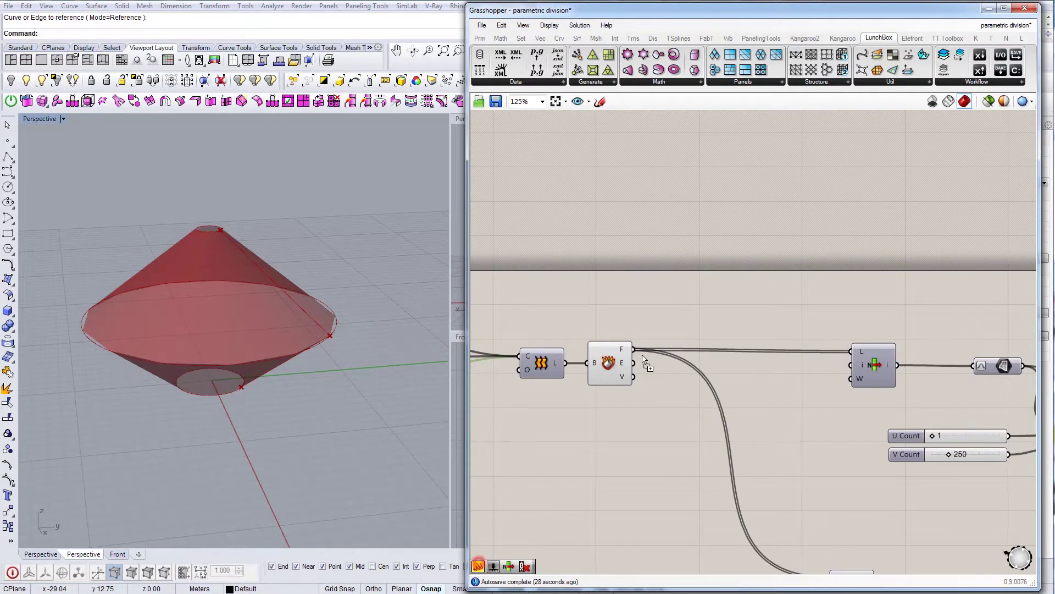
click(710, 267)
drag(634, 349, 700, 242)
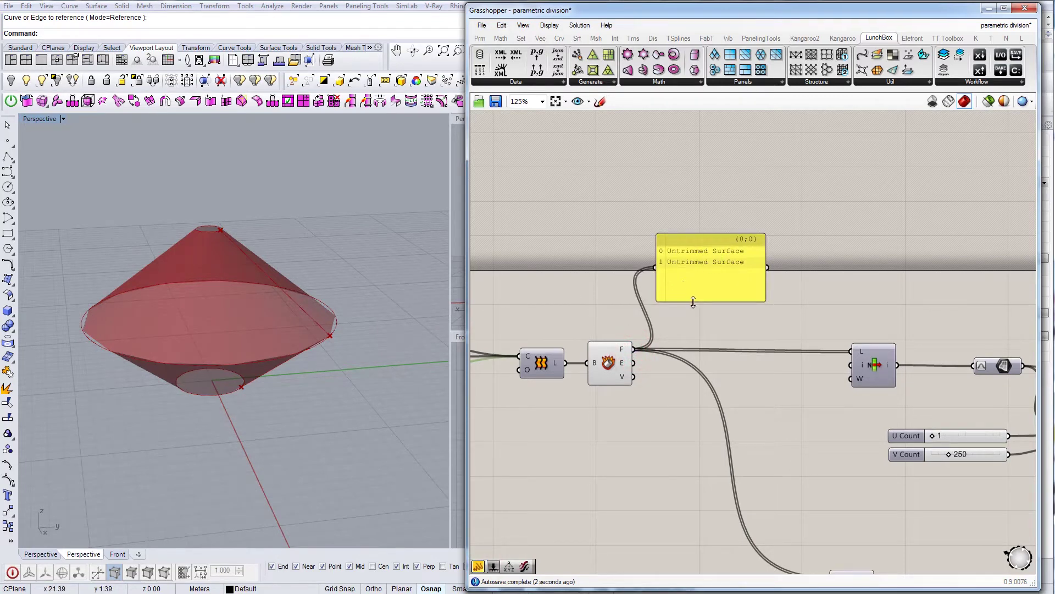
drag(693, 302, 732, 238)
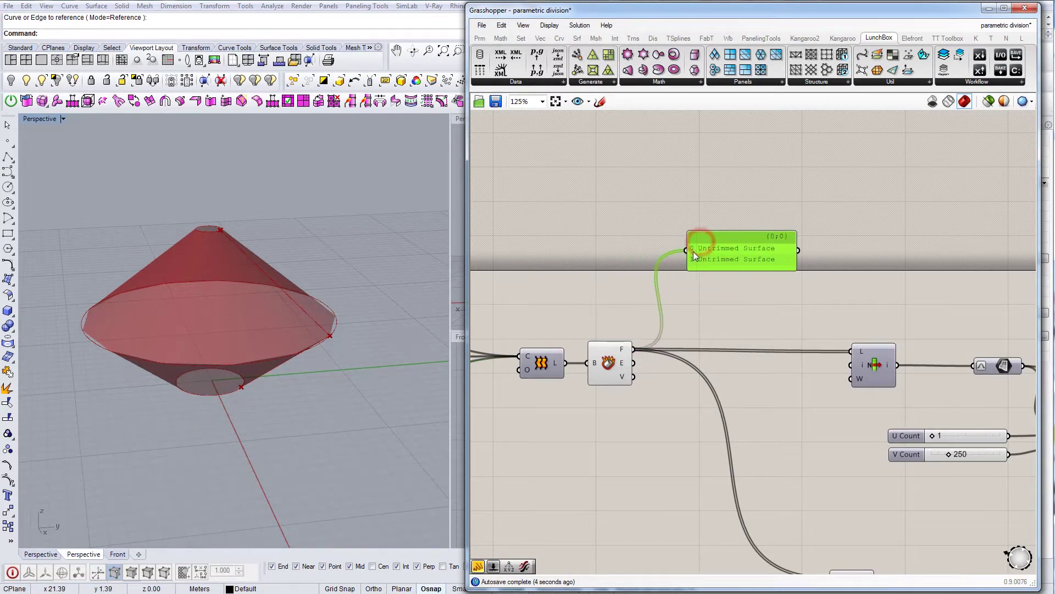
Step: Add a number slider beside the index input of the upper List Item component
right_drag(818, 323, 668, 299)
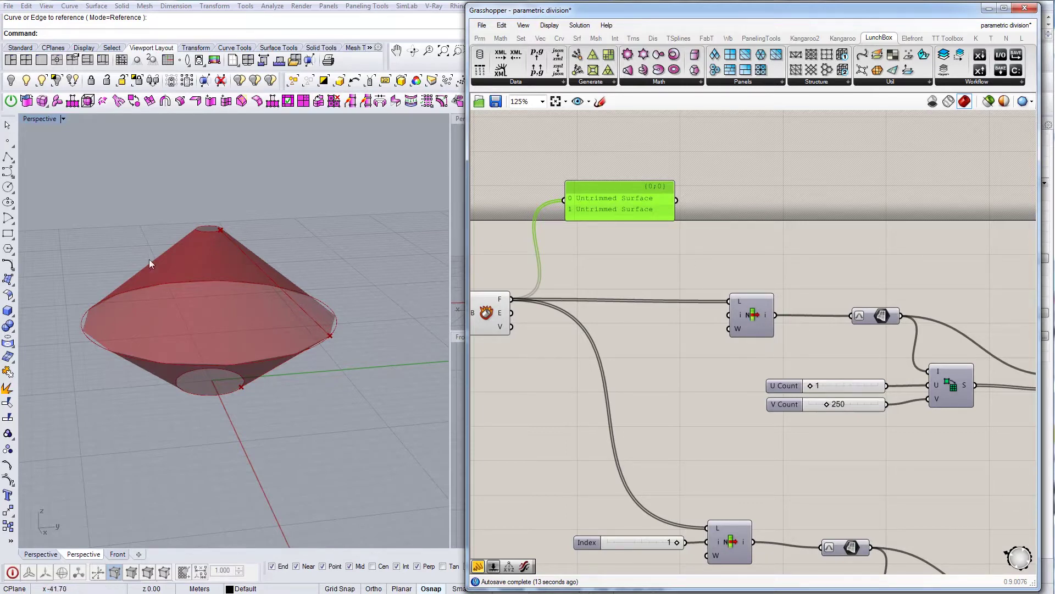
click(670, 334)
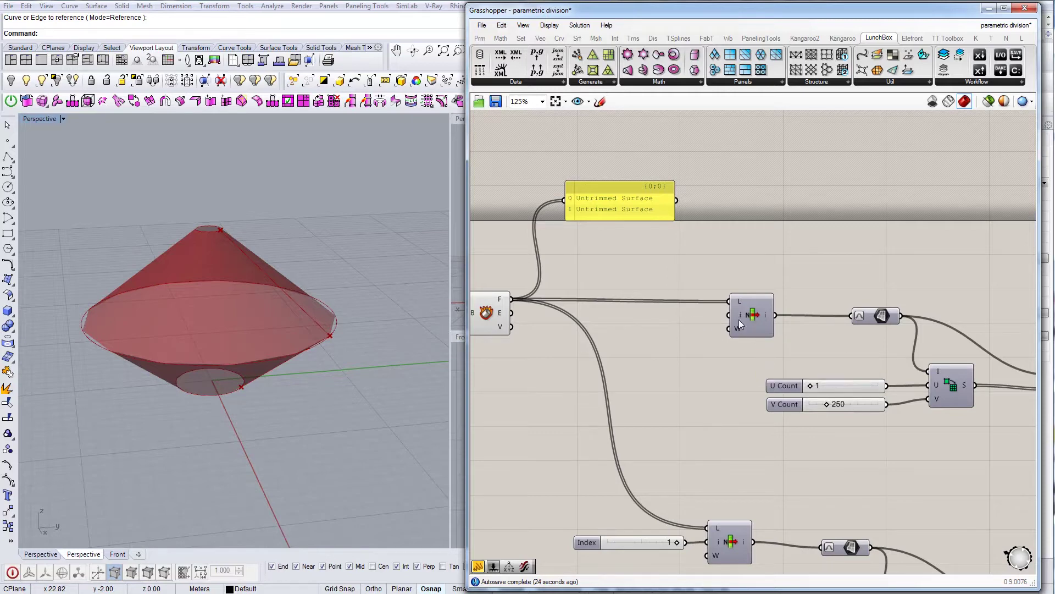
click(660, 328)
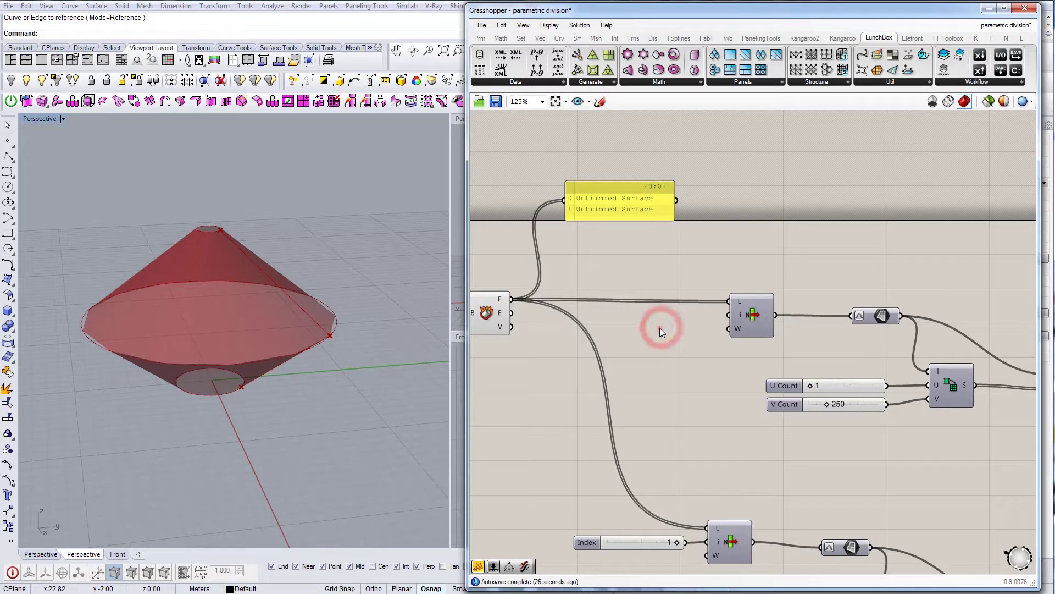
double_click(659, 328)
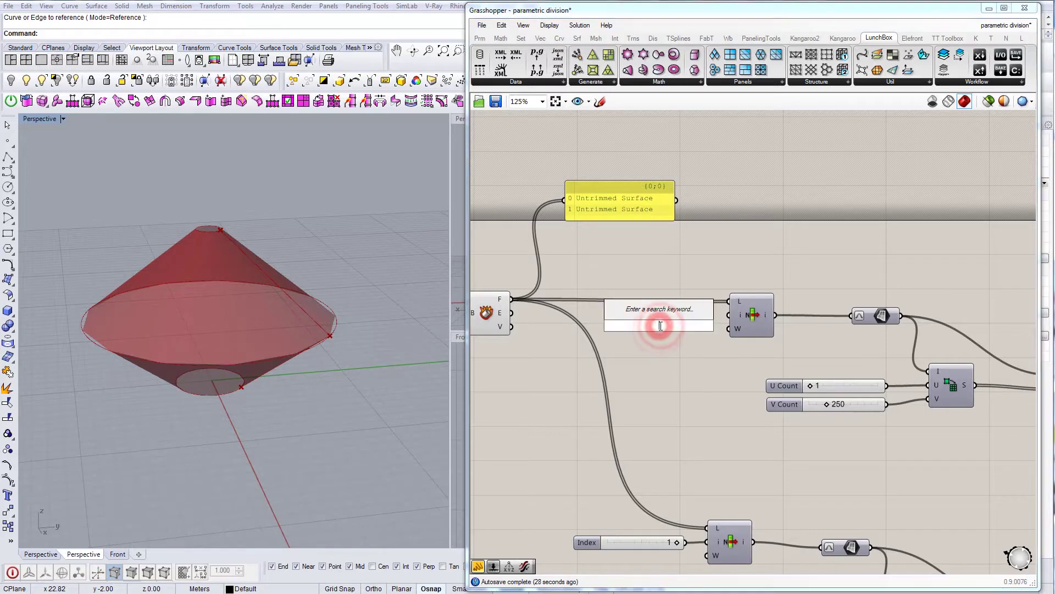
text(number slider)
key(Return)
click(677, 316)
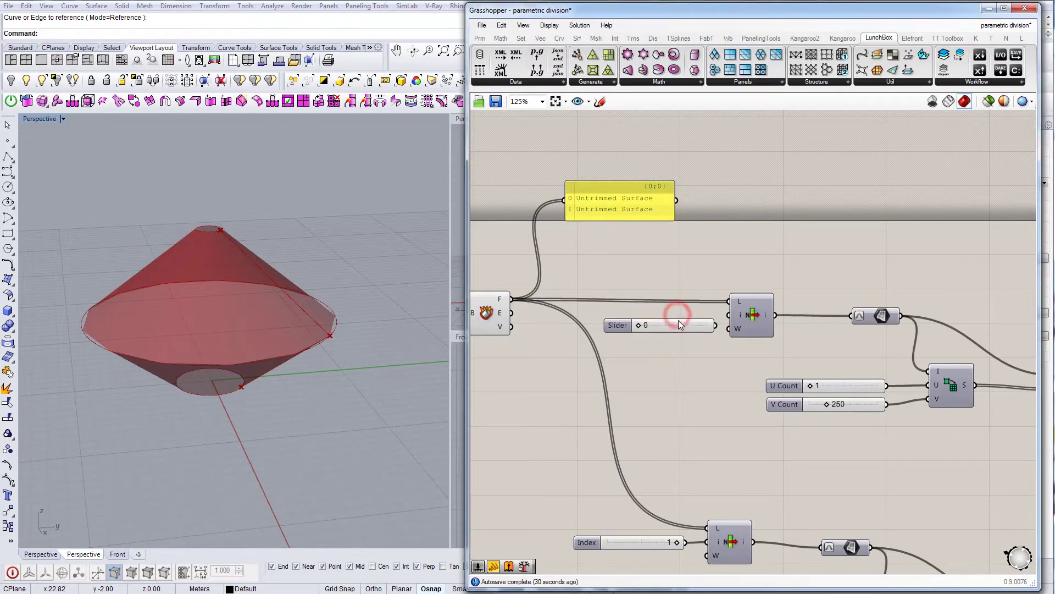
Step: Connect the new slider, at value 0, to the index input of the upper List Item and space the two components apart
drag(680, 322, 728, 315)
drag(745, 315, 754, 313)
drag(678, 332, 690, 322)
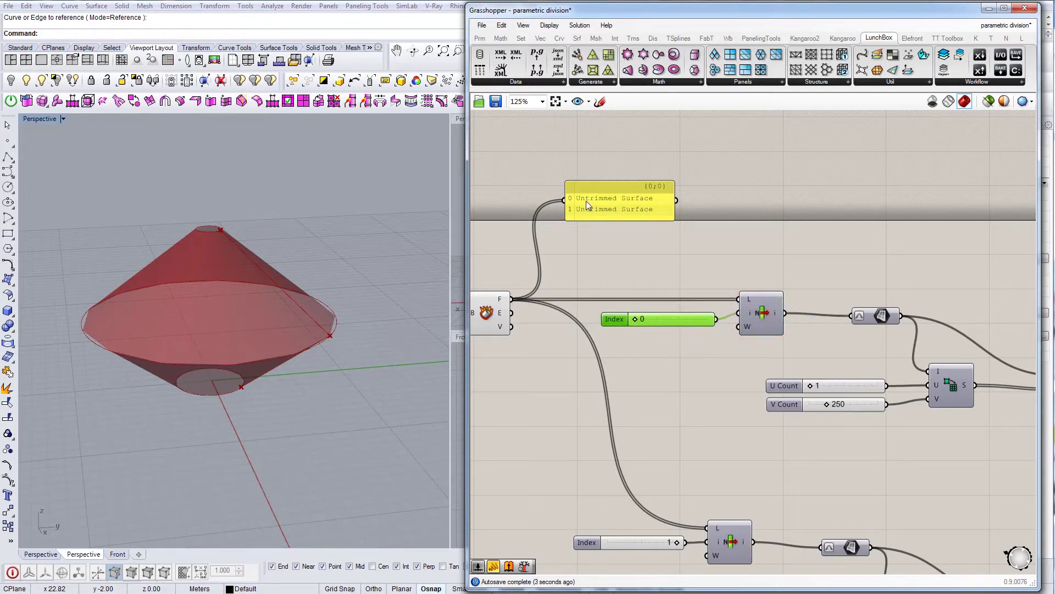
Step: Turn on the preview of the upper List Item and turn off the preview of Deconstruct Brep
right_drag(749, 276, 804, 276)
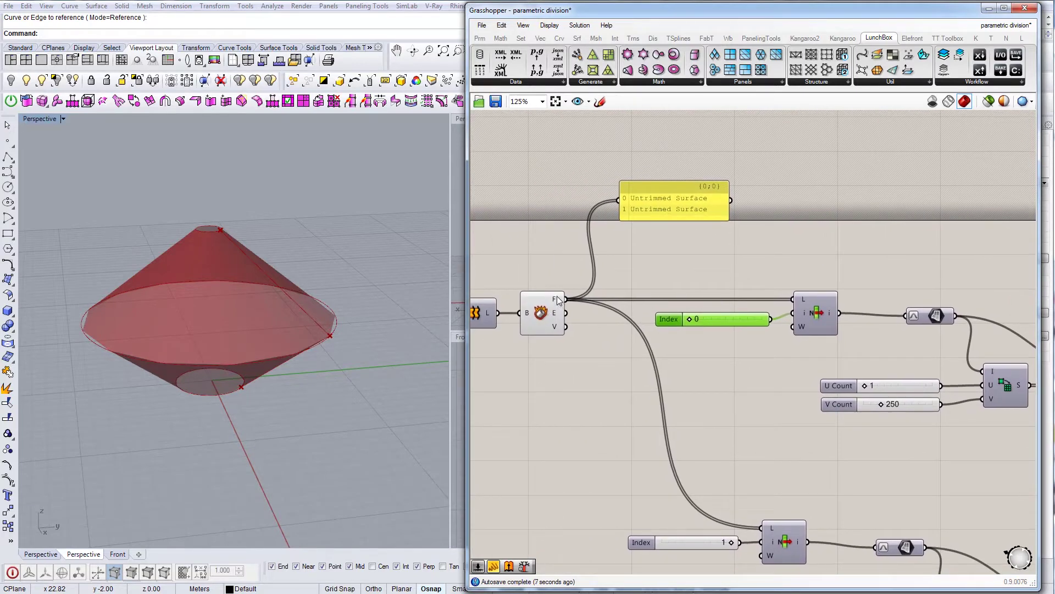
mouse_move(556, 299)
click(818, 308)
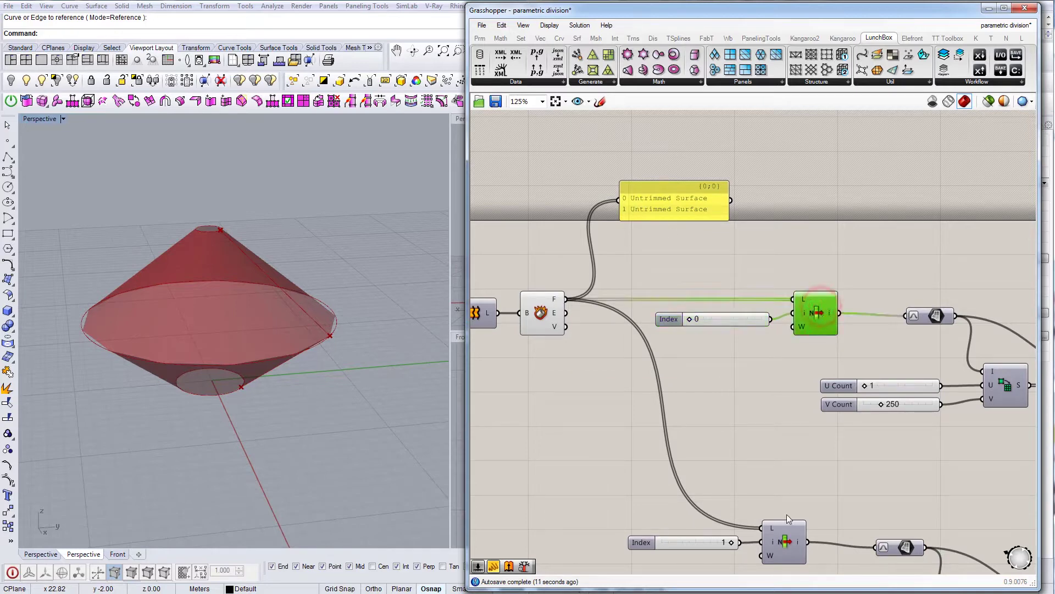
right_click(822, 315)
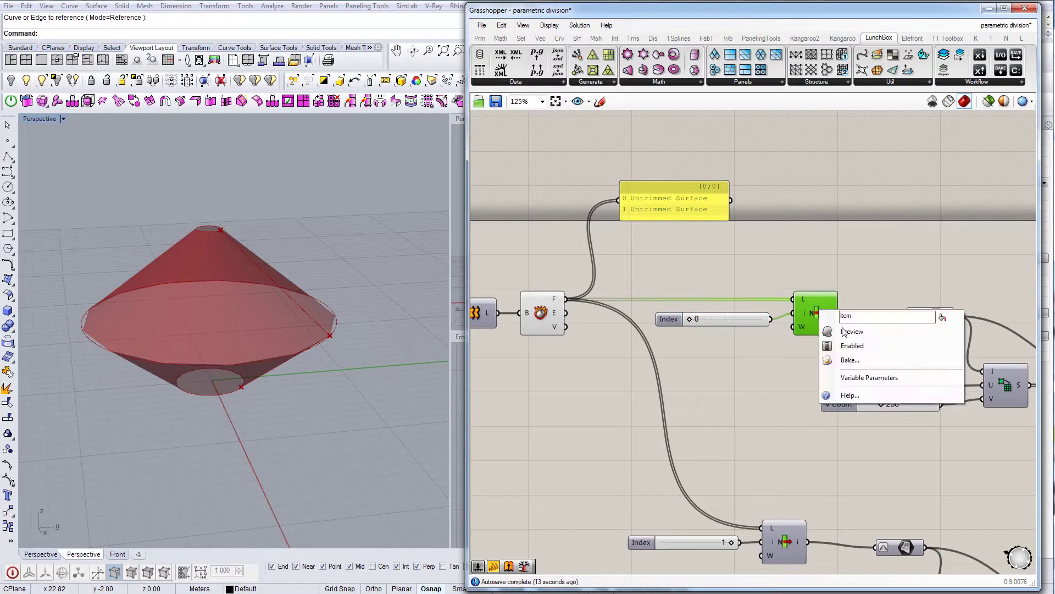
click(845, 331)
click(542, 319)
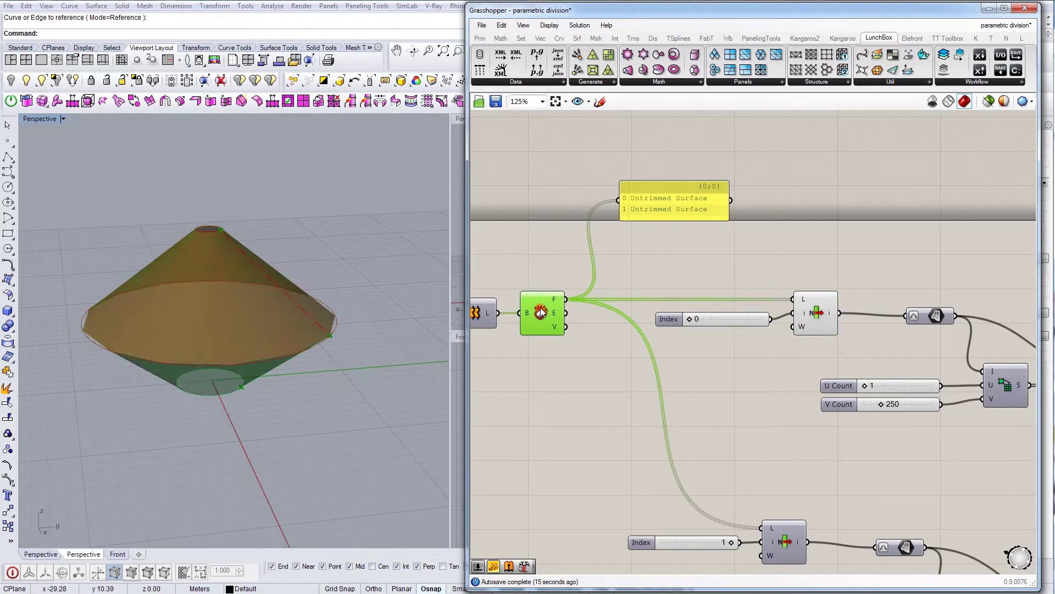
right_click(549, 308)
click(558, 328)
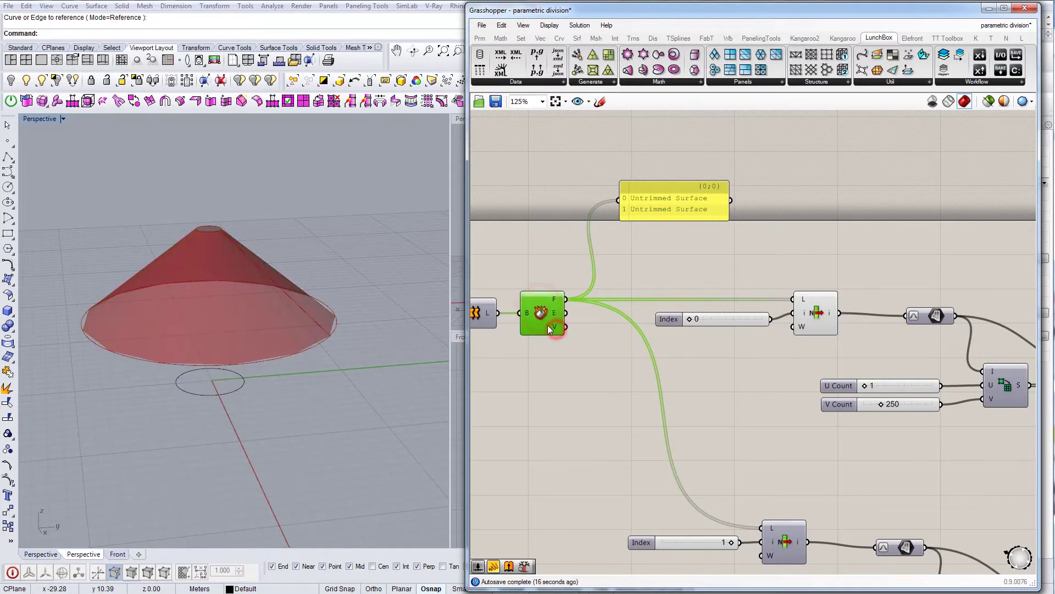
click(816, 316)
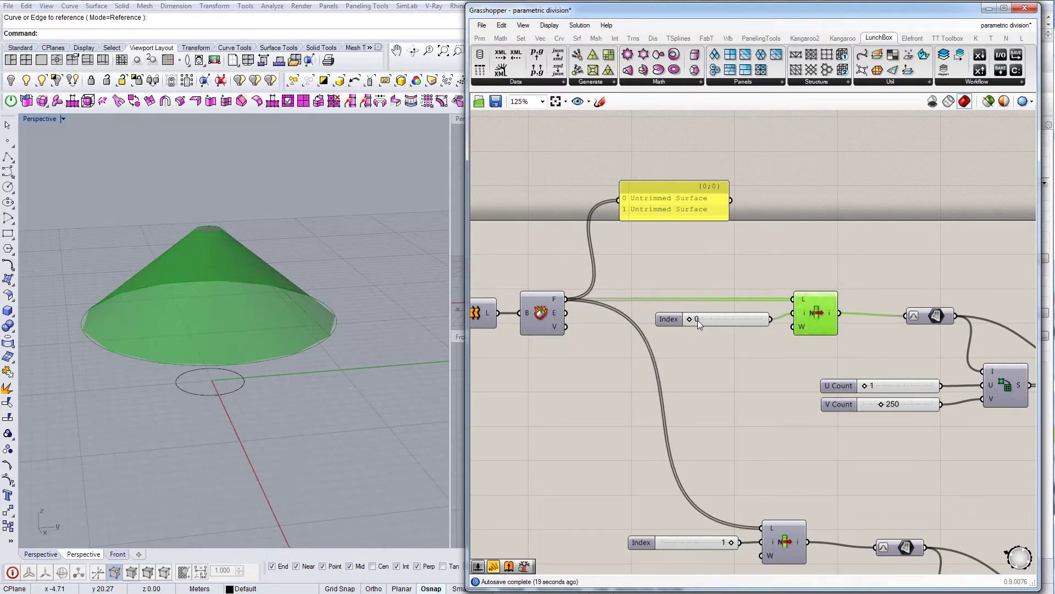
Step: Try a second number slider with value 1 below the upper index slider and delete it again
click(695, 318)
click(719, 361)
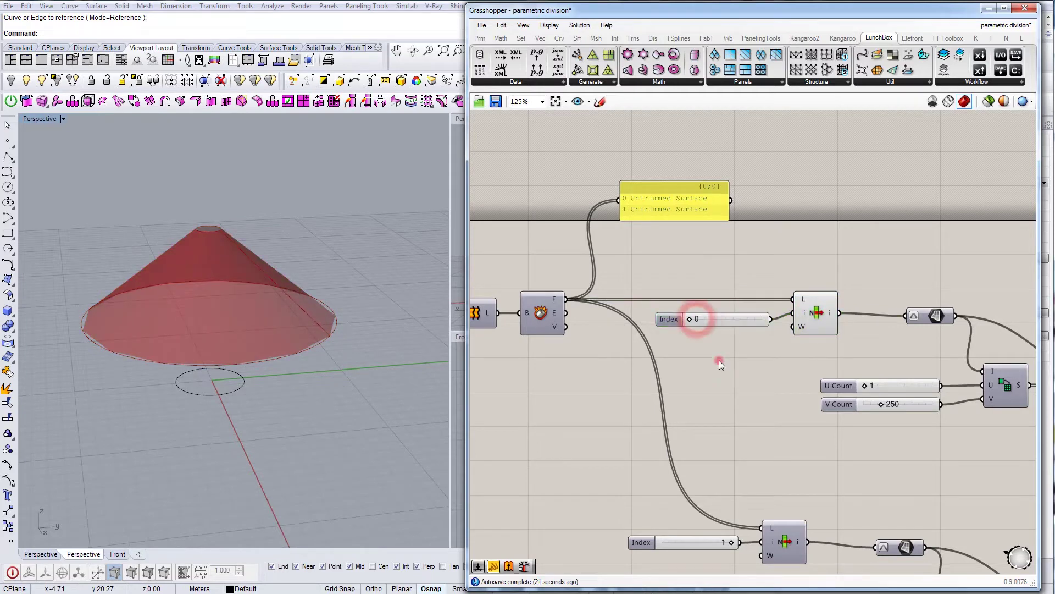
double_click(717, 356)
text(1)
key(Return)
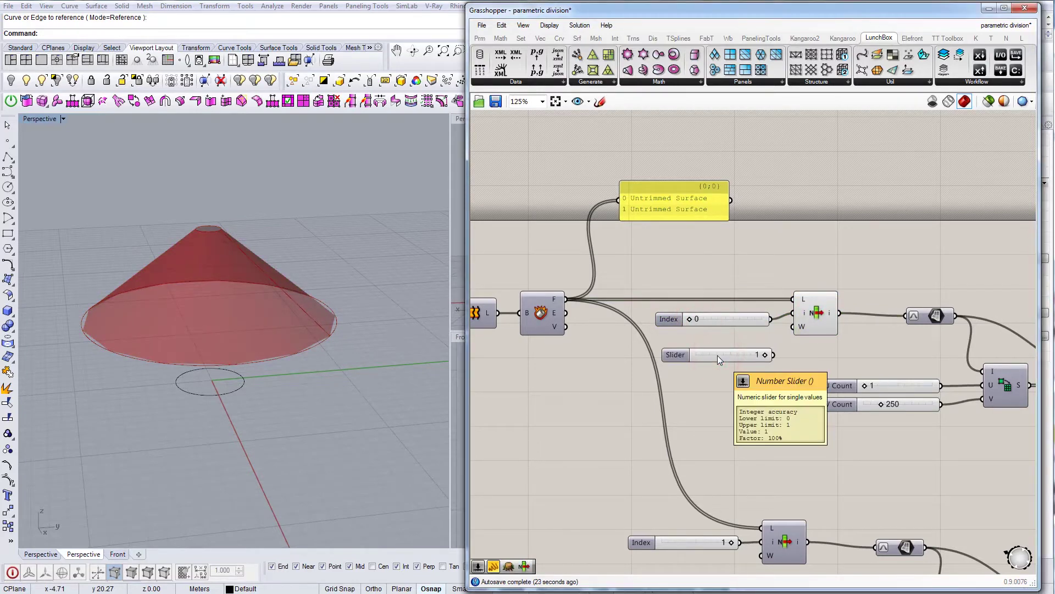
drag(790, 325, 792, 313)
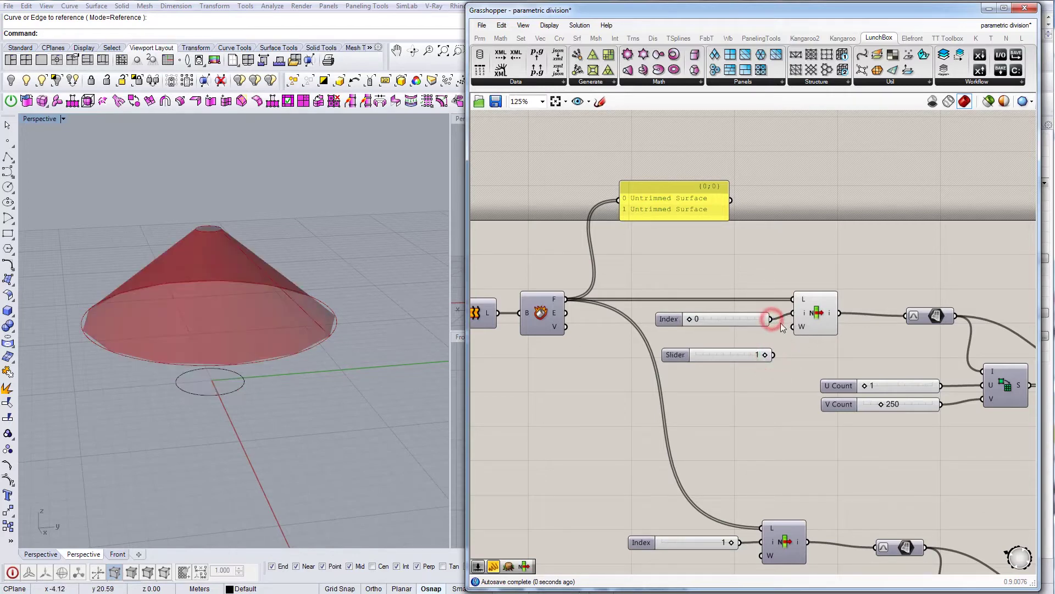
click(753, 358)
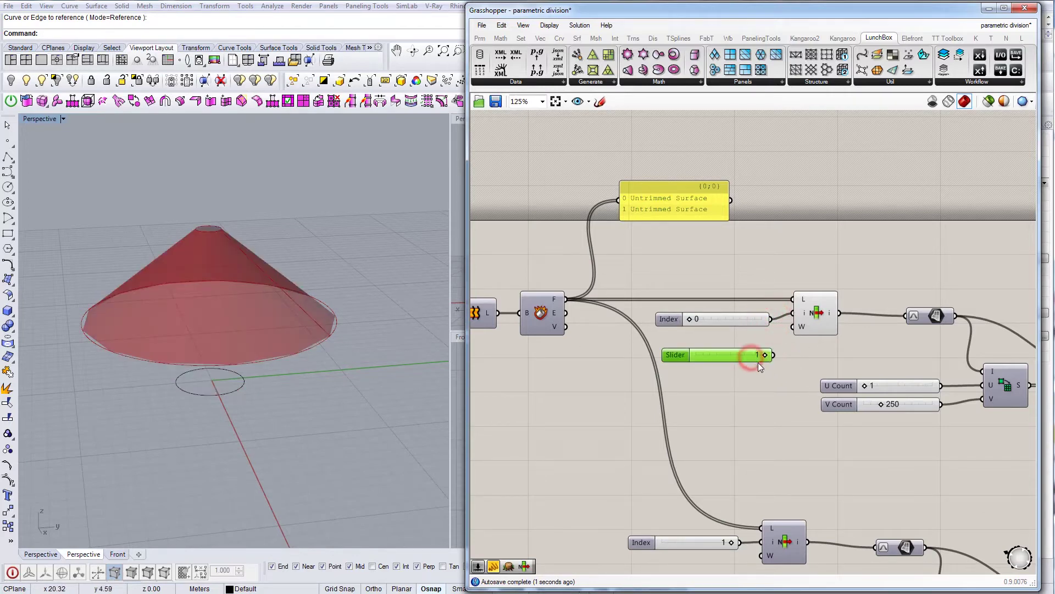
key(Delete)
Step: Turn on the preview of the lower List Item component to display the lower face of the loft
right_drag(813, 316, 709, 303)
click(769, 301)
right_drag(680, 362, 710, 315)
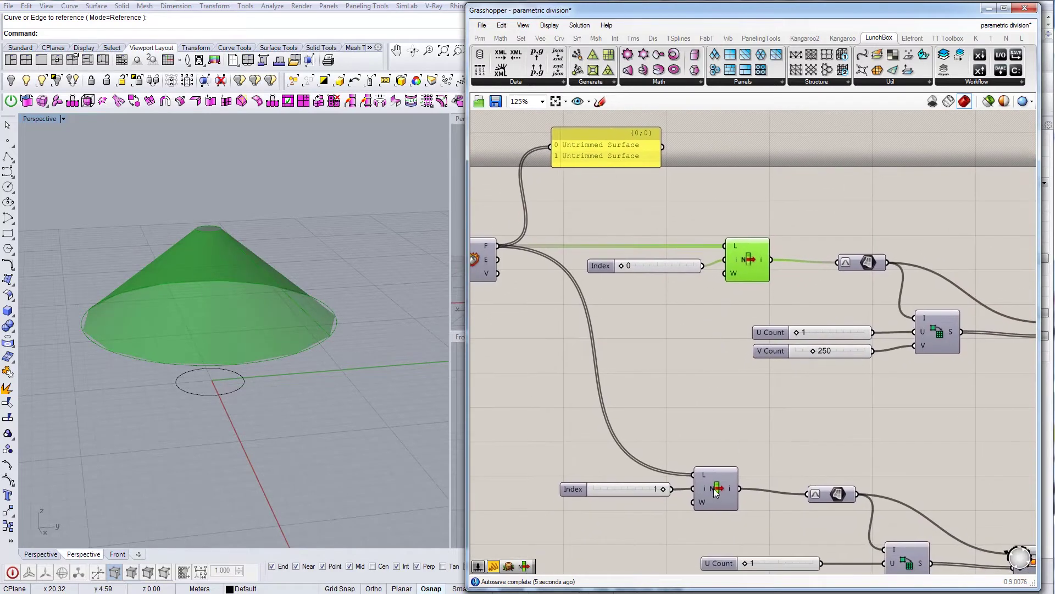
click(714, 488)
right_click(734, 486)
click(733, 509)
right_drag(296, 398, 271, 342)
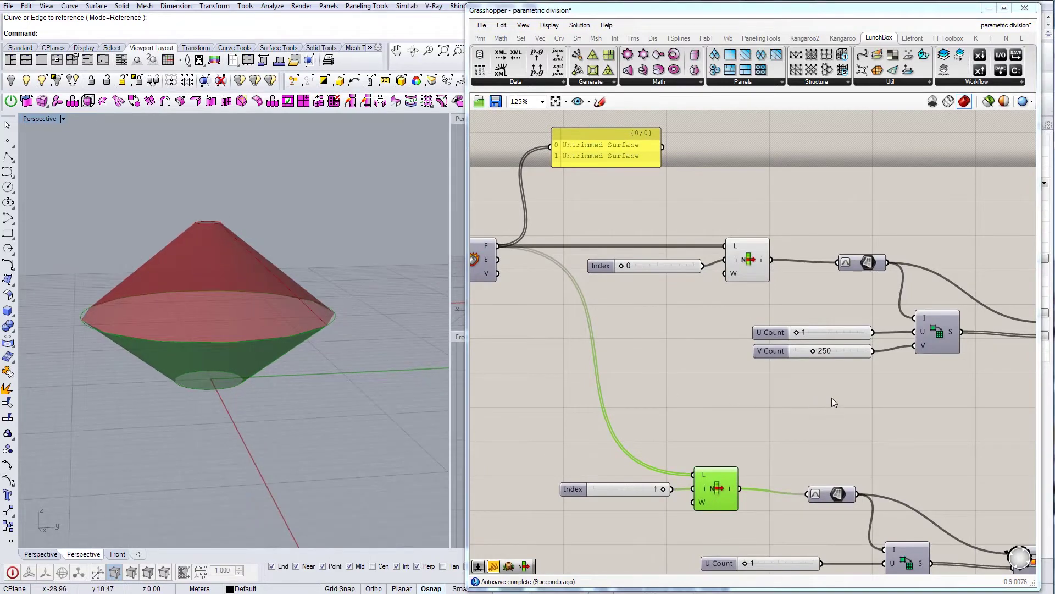
Step: Check the Reparameterize option of the Surface parameter fed by the upper List Item
right_drag(861, 388, 727, 416)
click(695, 383)
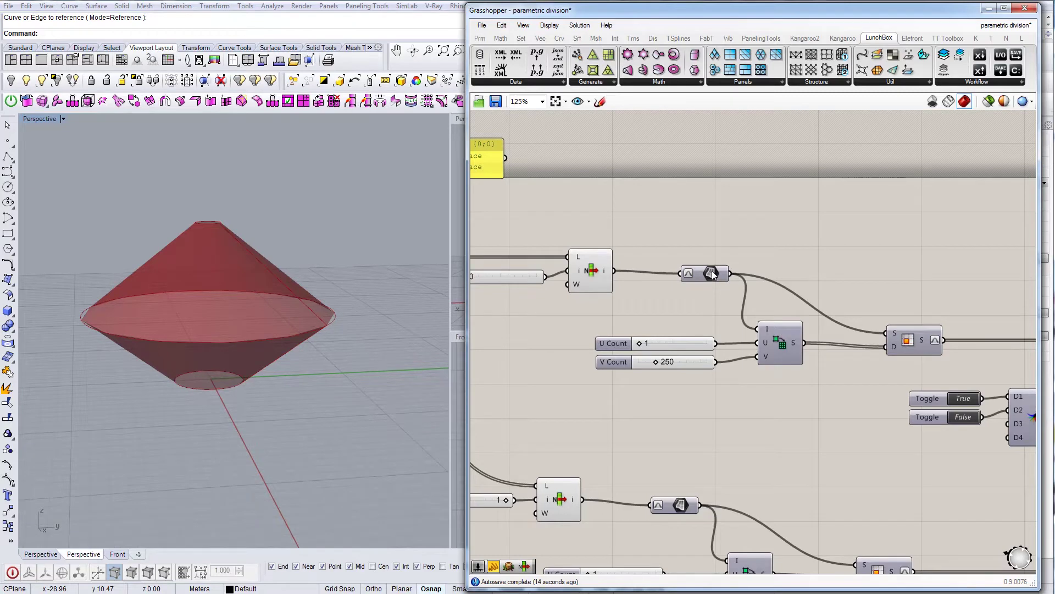
right_drag(712, 274, 747, 273)
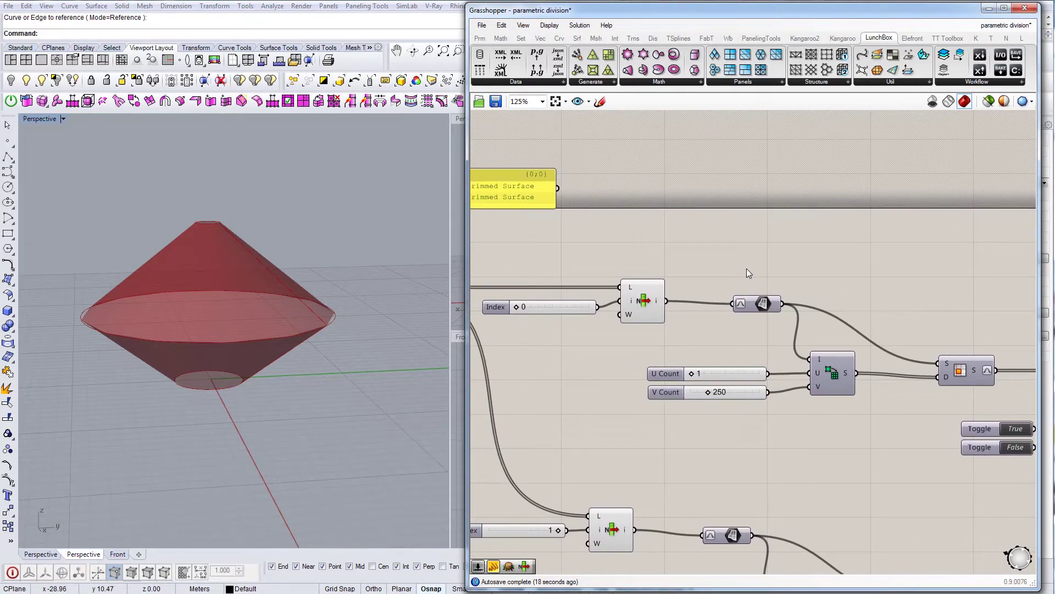
right_click(742, 304)
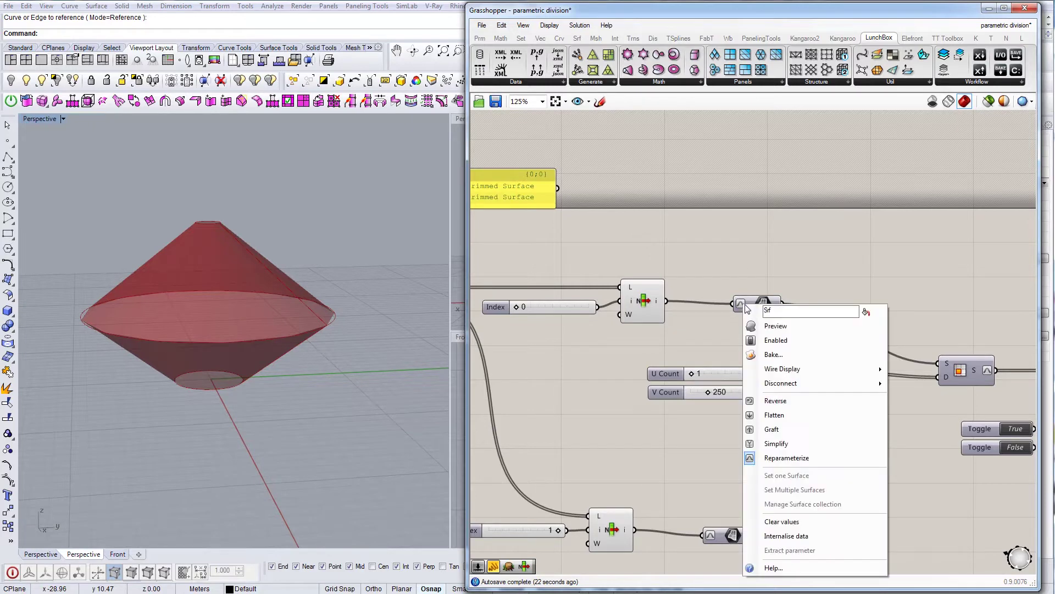
click(789, 457)
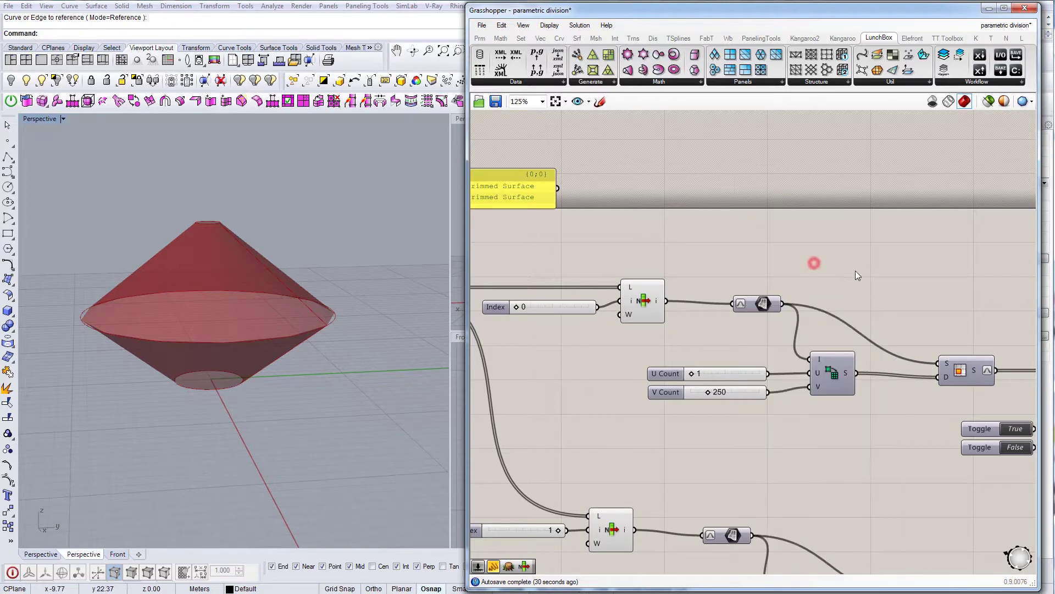
right_drag(812, 264, 775, 260)
right_drag(846, 329, 773, 314)
click(648, 284)
right_drag(654, 250, 811, 248)
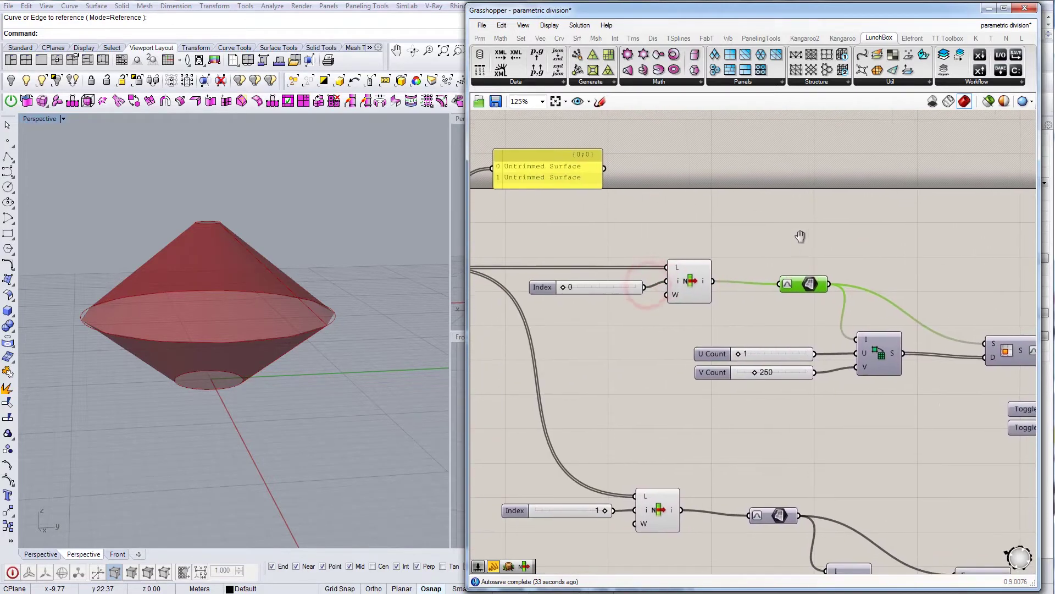
Step: Turn off the preview of the lower List Item component
click(655, 509)
right_click(662, 506)
click(682, 525)
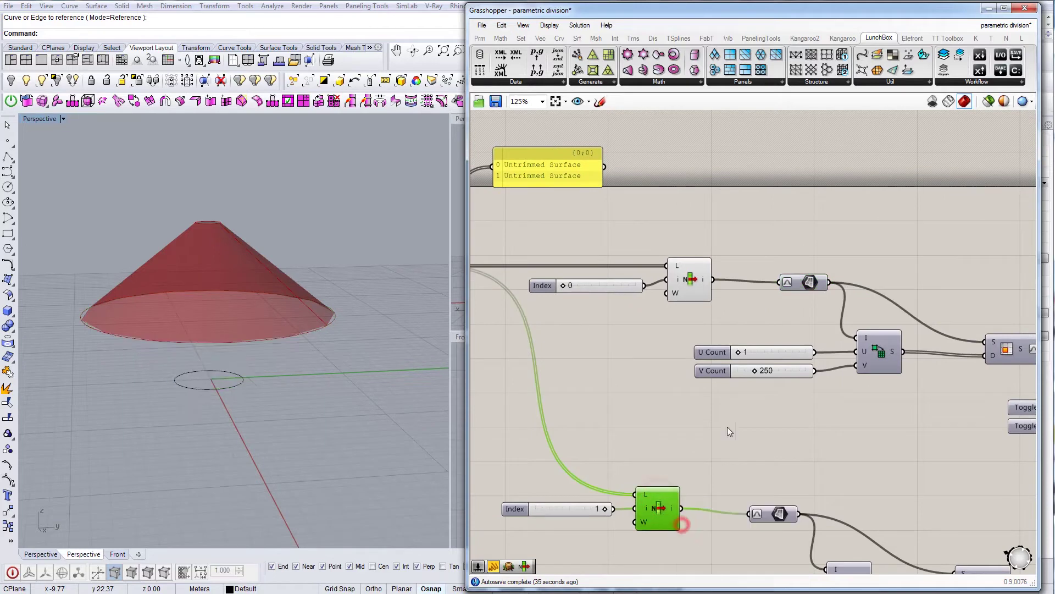
Step: Turn on the preview of the upper Surface parameter and turn off the preview of the upper List Item
right_drag(847, 356, 763, 369)
scroll(831, 317, up, 2)
scroll(772, 371, down, 3)
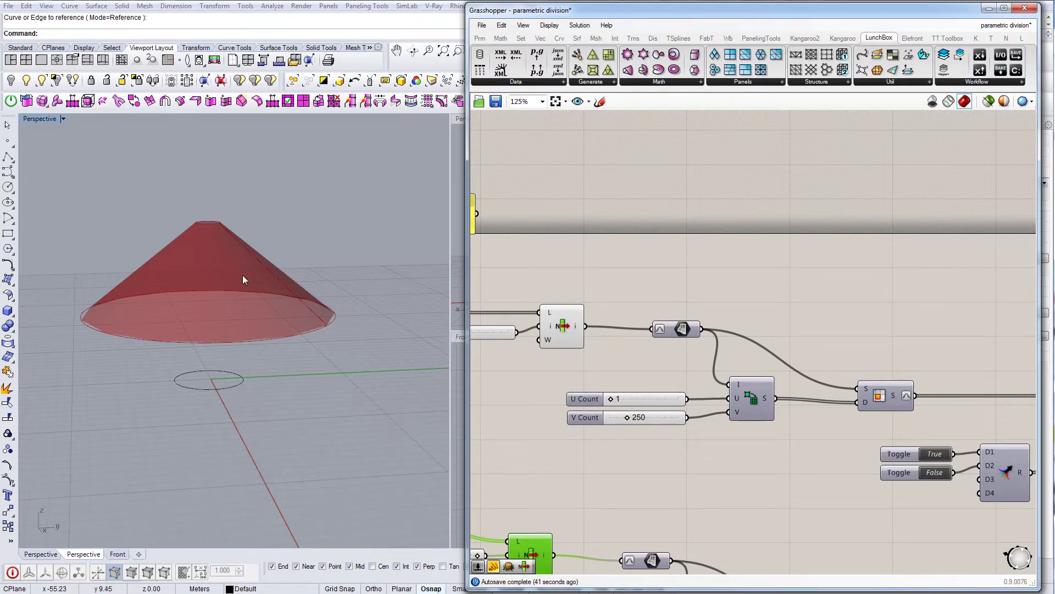
right_drag(892, 400, 789, 395)
scroll(790, 369, down, 1)
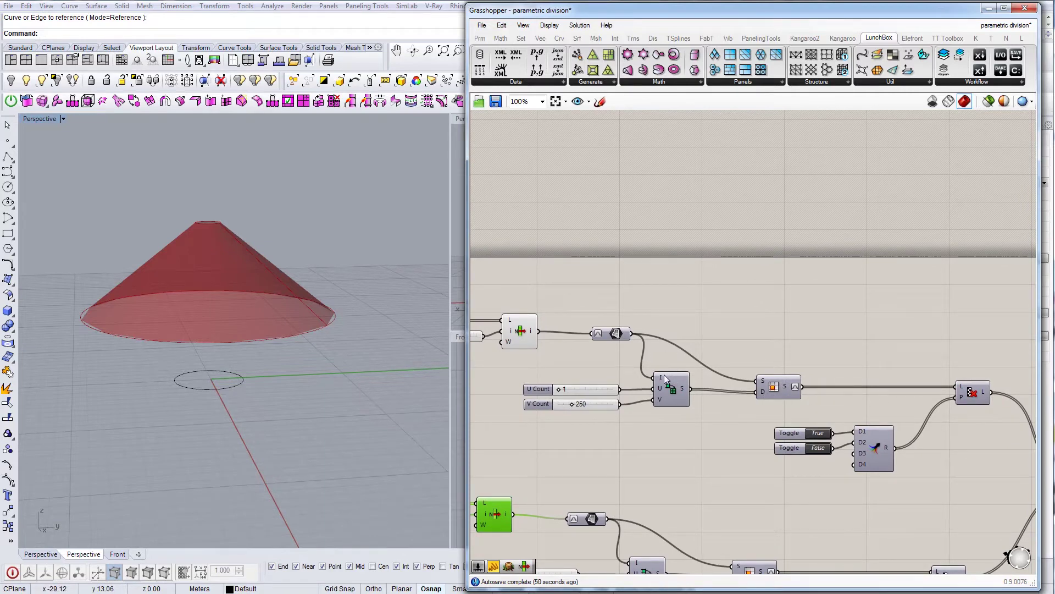
scroll(604, 341, up, 1)
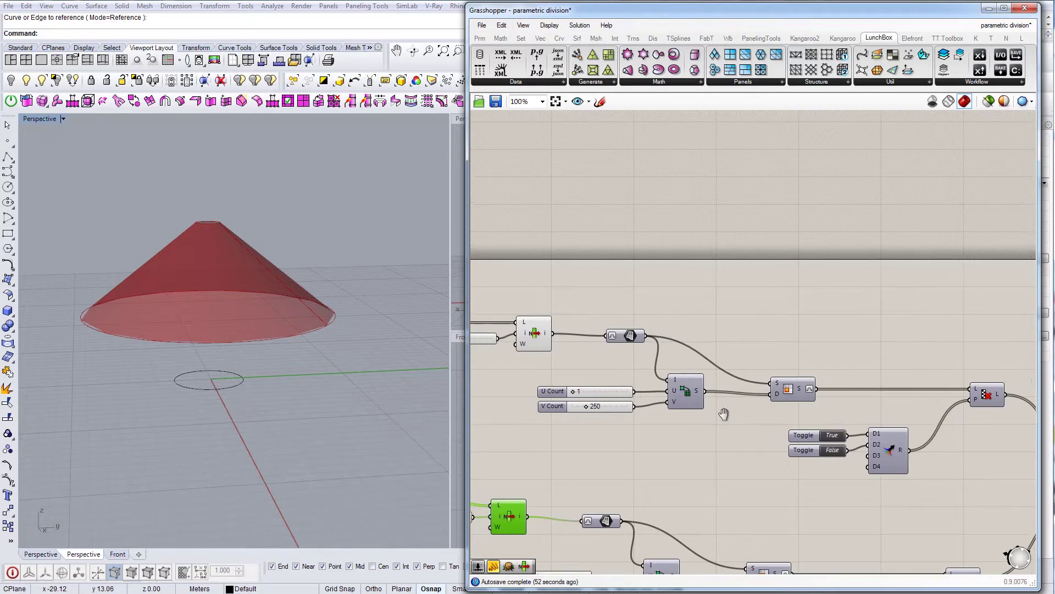
click(624, 332)
right_click(627, 334)
click(648, 358)
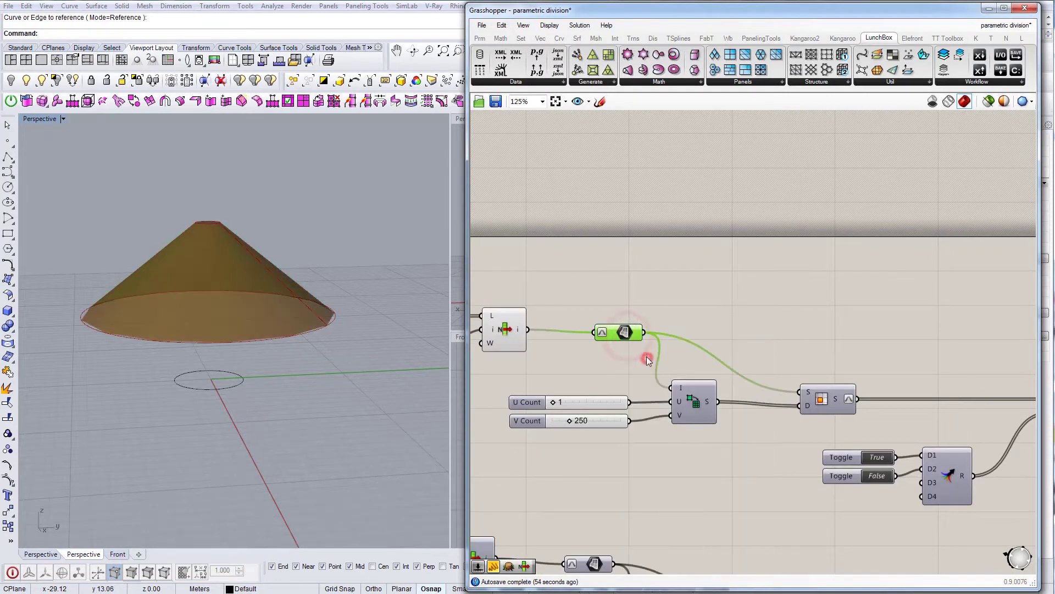
right_drag(648, 294, 703, 293)
right_click(556, 332)
click(571, 356)
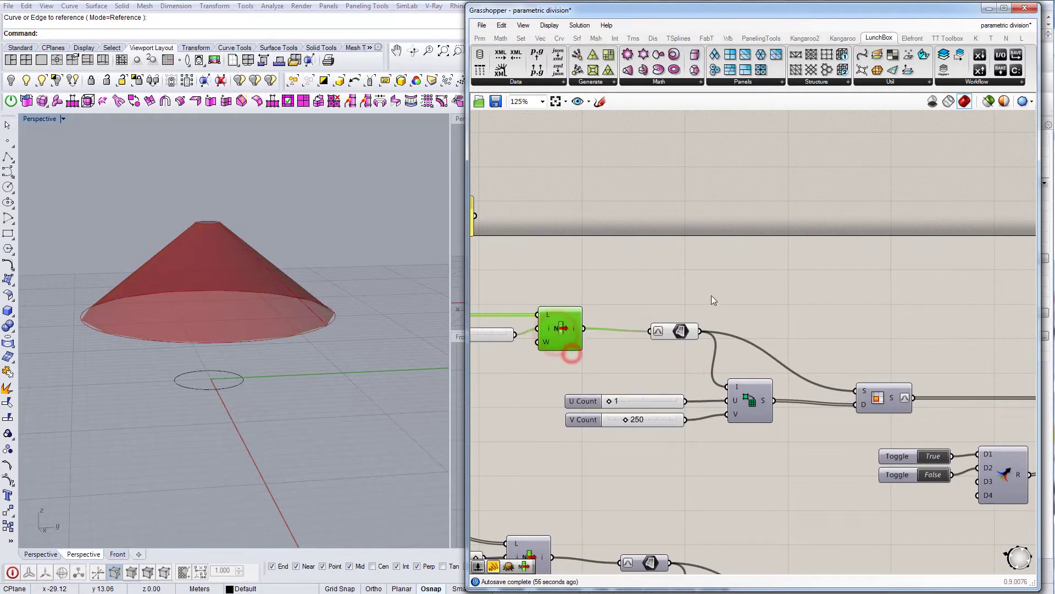
Step: Turn on the preview of the upper Isotrim component that splits the upper cone into strips
click(717, 284)
click(679, 332)
right_drag(856, 381, 801, 354)
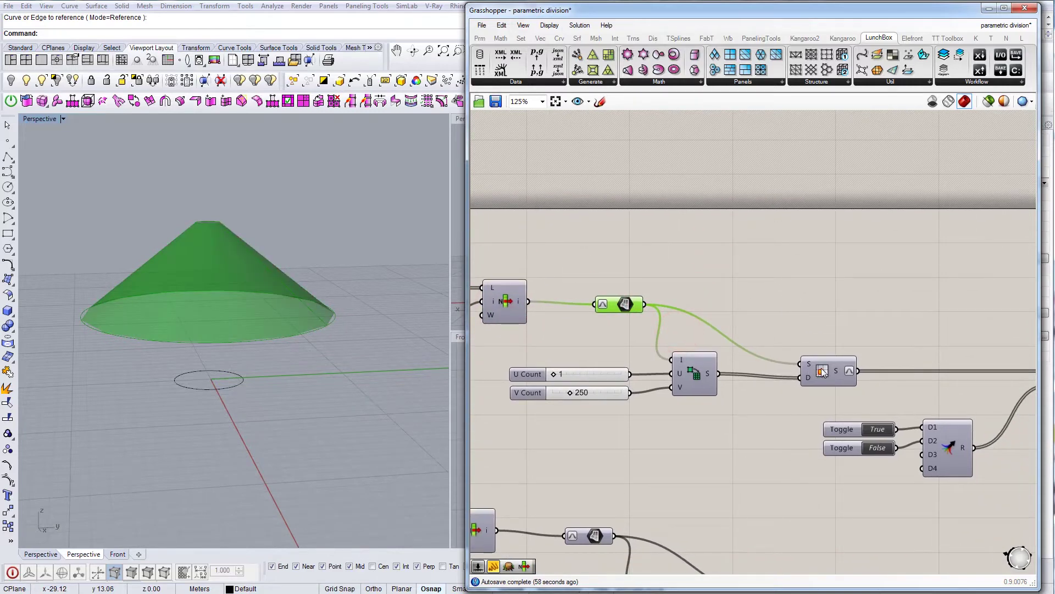
click(819, 368)
right_click(827, 372)
click(849, 394)
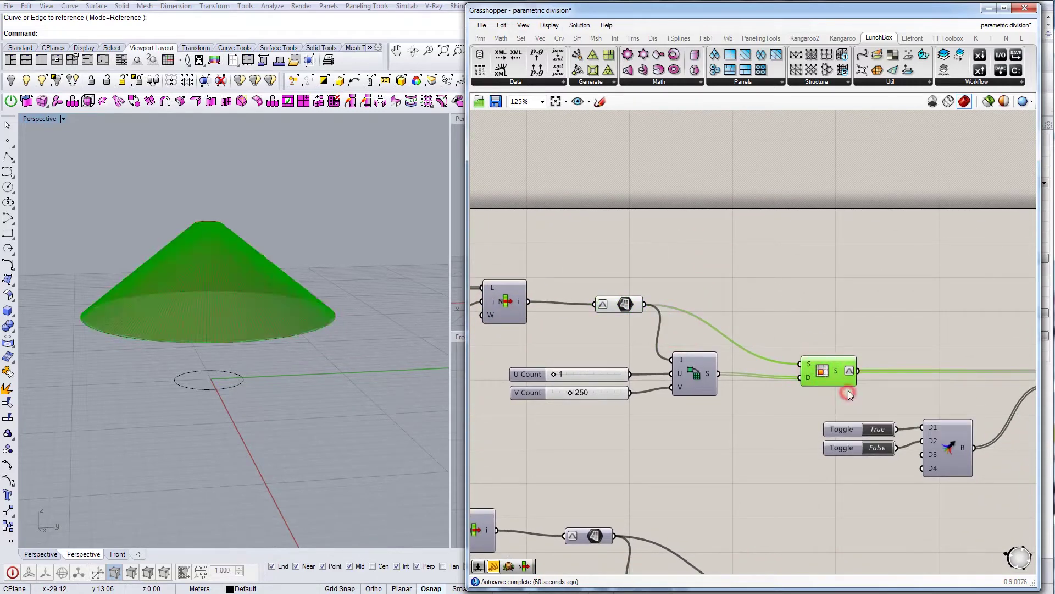
right_drag(239, 326, 235, 360)
scroll(233, 306, up, 4)
click(300, 201)
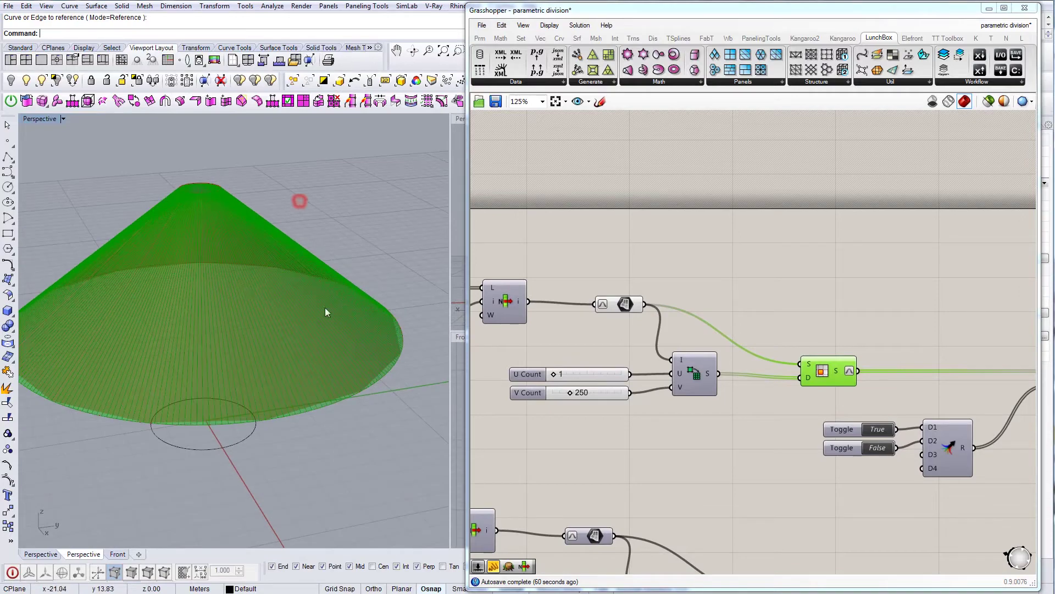
Step: Examine the upper Isotrim's domain input, the V Count input and the resulting strips on the upper cone
right_drag(690, 381, 738, 383)
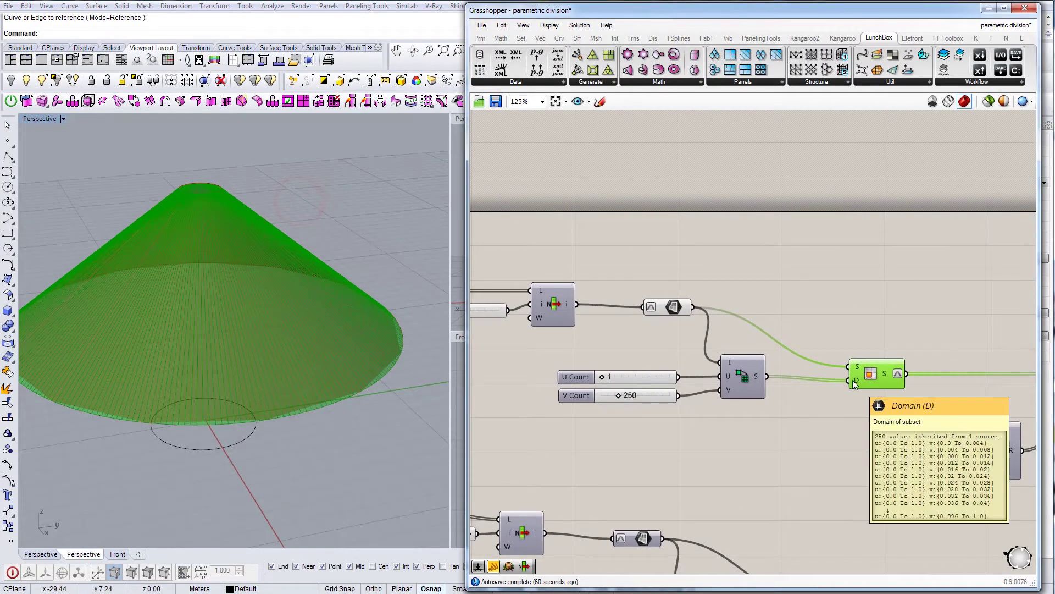
mouse_move(857, 381)
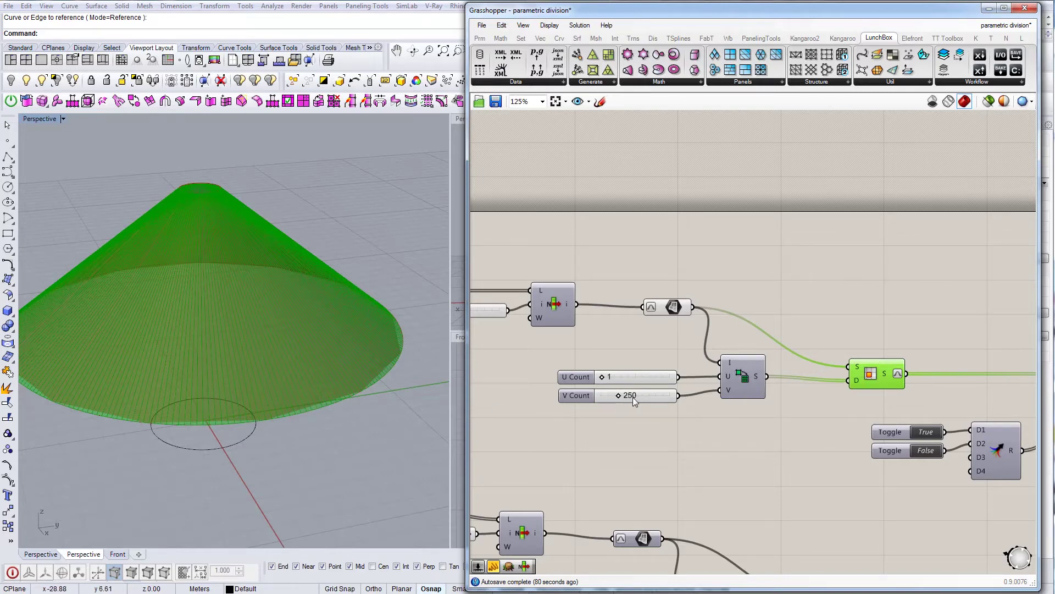
scroll(300, 406, up, 5)
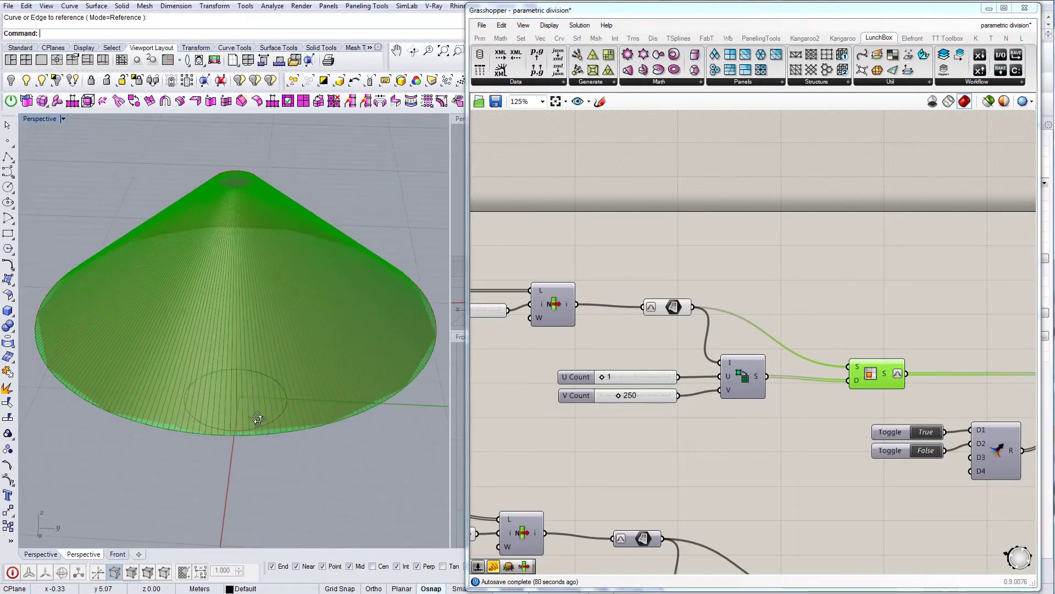
scroll(325, 430, down, 3)
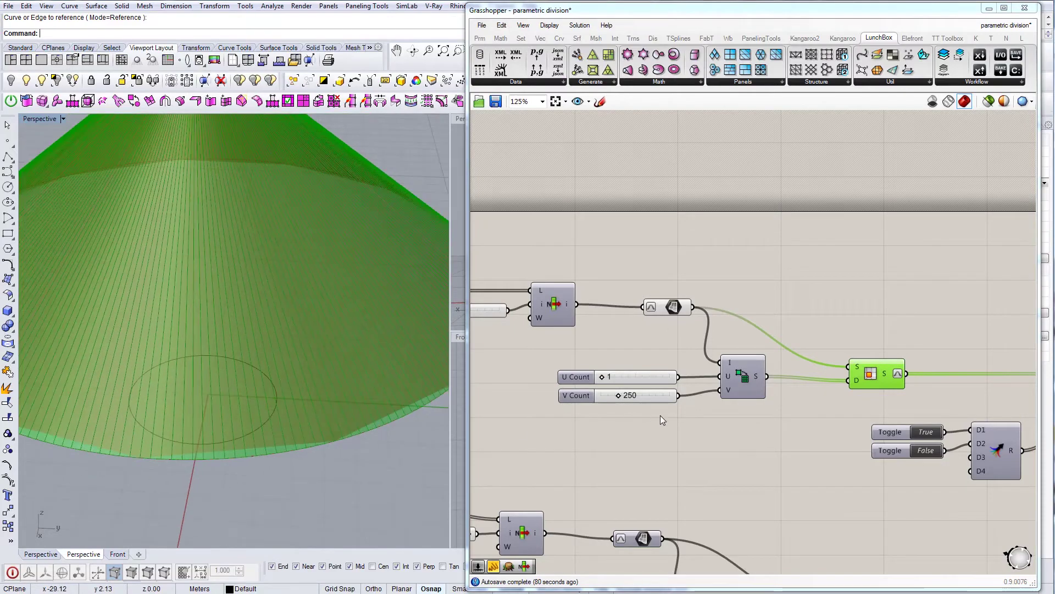
scroll(358, 395, up, 3)
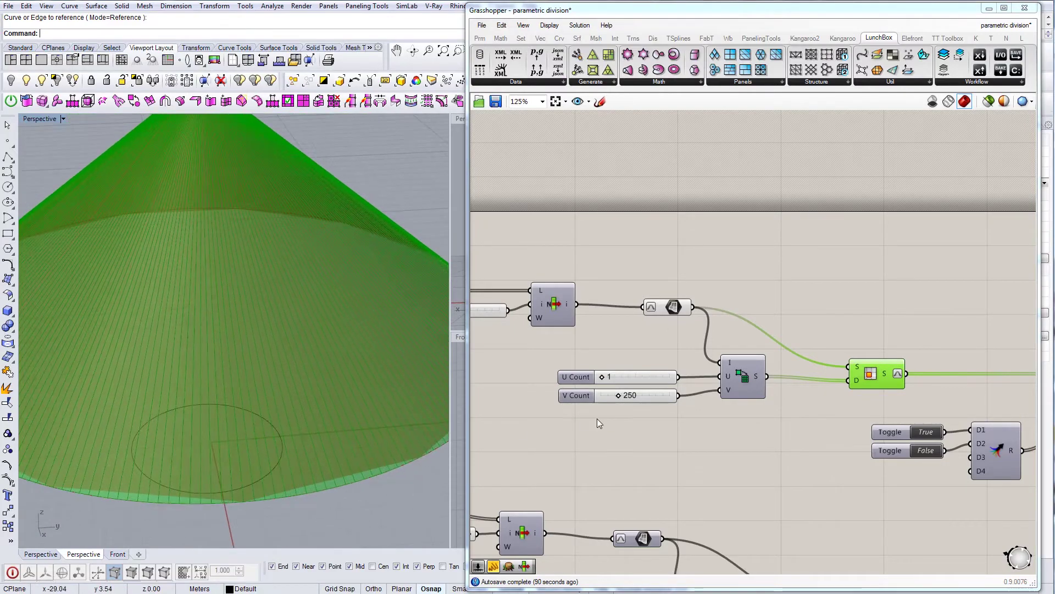
click(714, 422)
scroll(317, 393, down, 5)
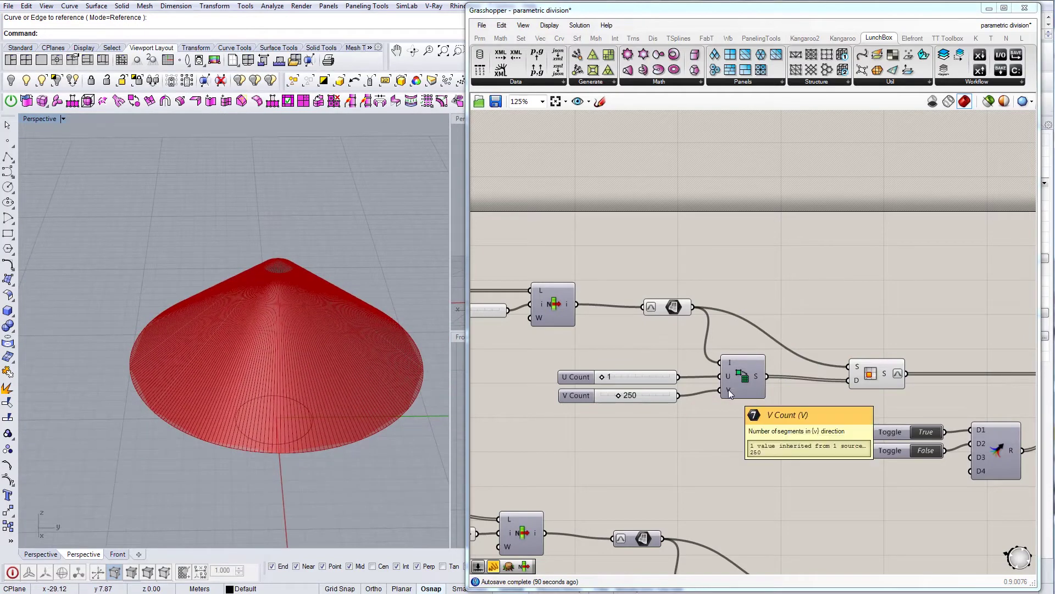
scroll(336, 451, up, 5)
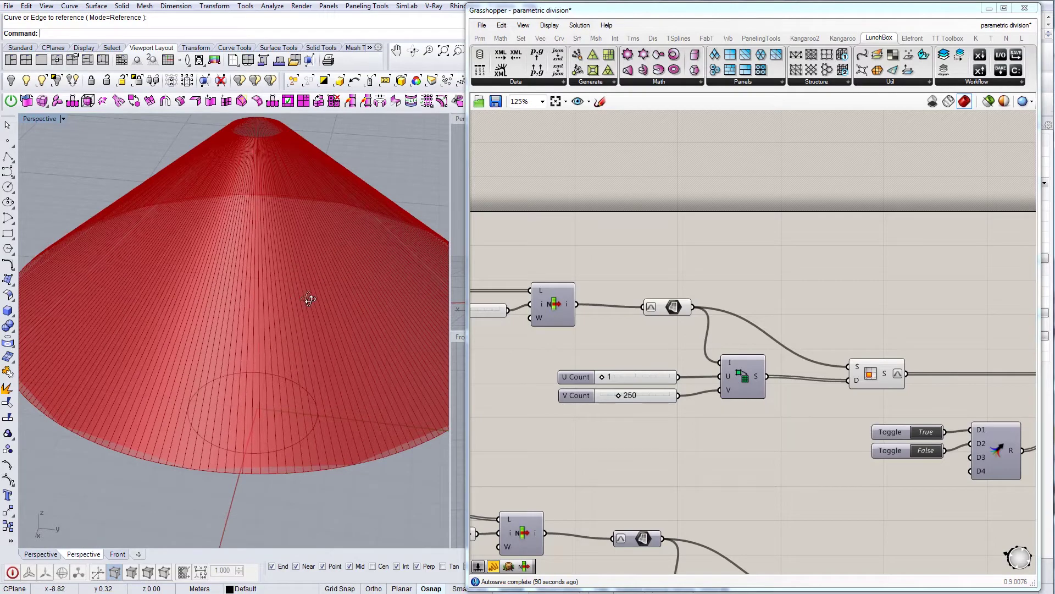
scroll(332, 312, down, 5)
right_drag(236, 311, 225, 223)
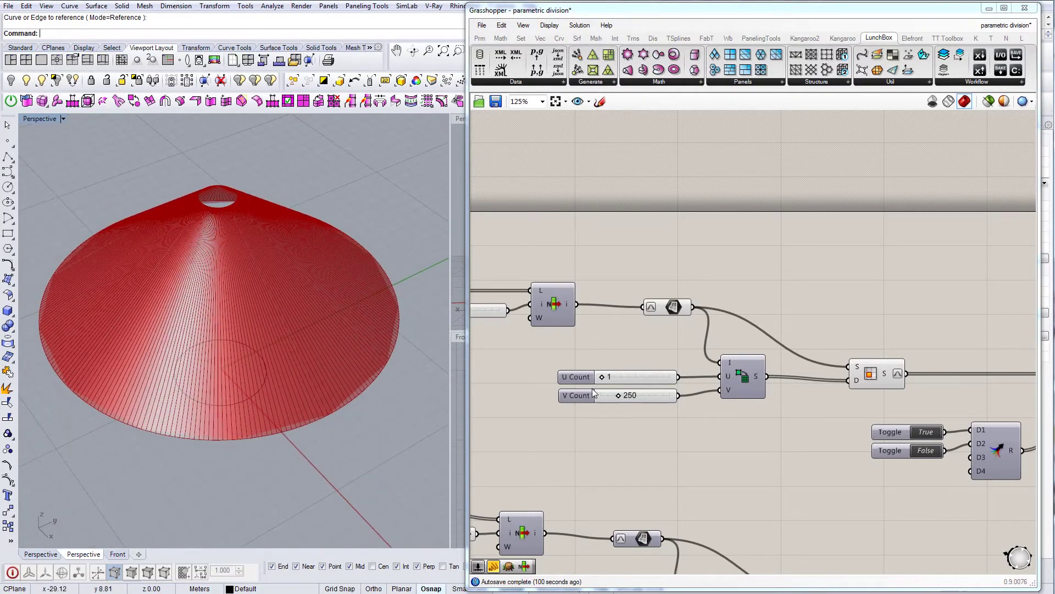
Step: Set the upper branch's U Count to 2 and inspect the extra division on the cone
double_click(608, 377)
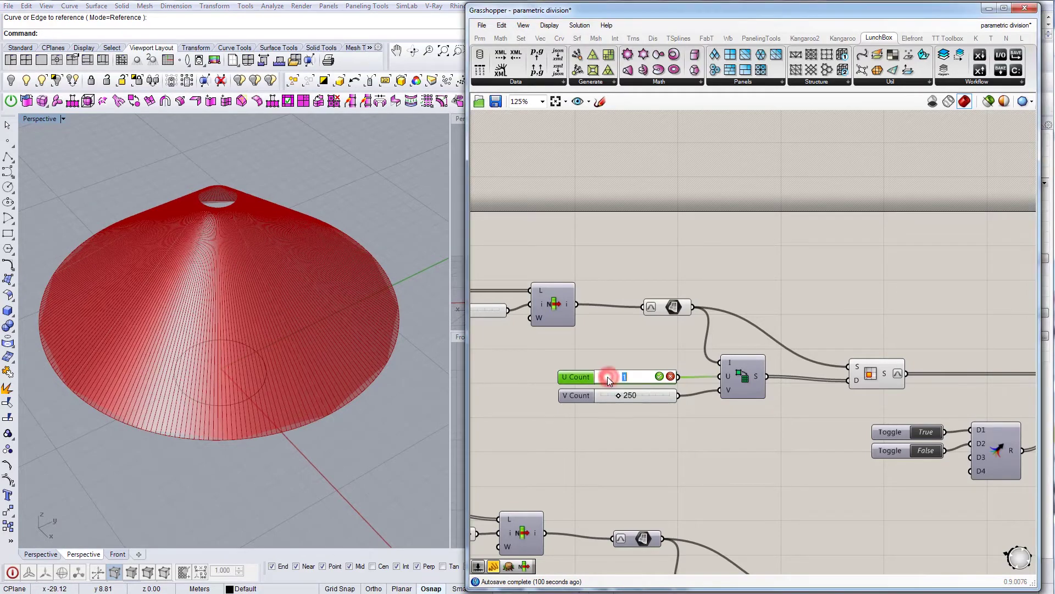
text(2)
key(Return)
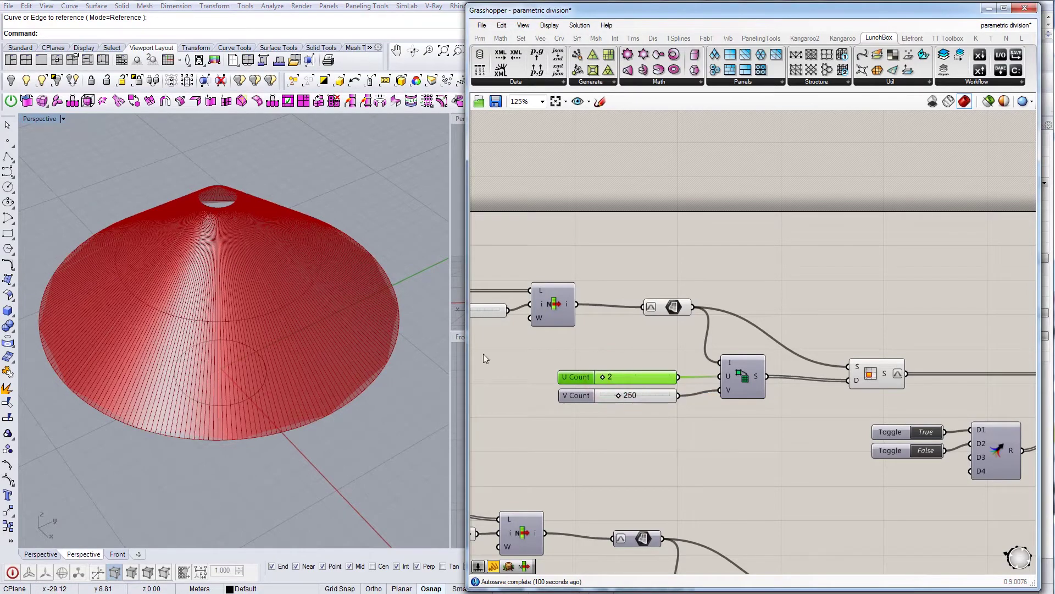
scroll(192, 305, up, 8)
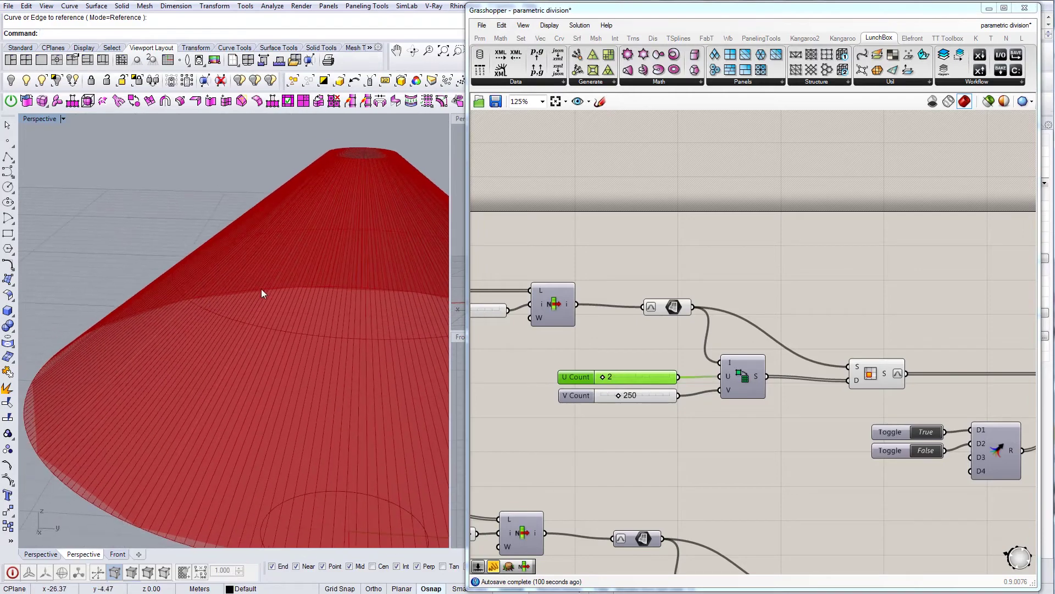
scroll(262, 289, up, 5)
Step: Set the upper branch's U Count to 10 and inspect the horizontal divisions on the cone
double_click(610, 378)
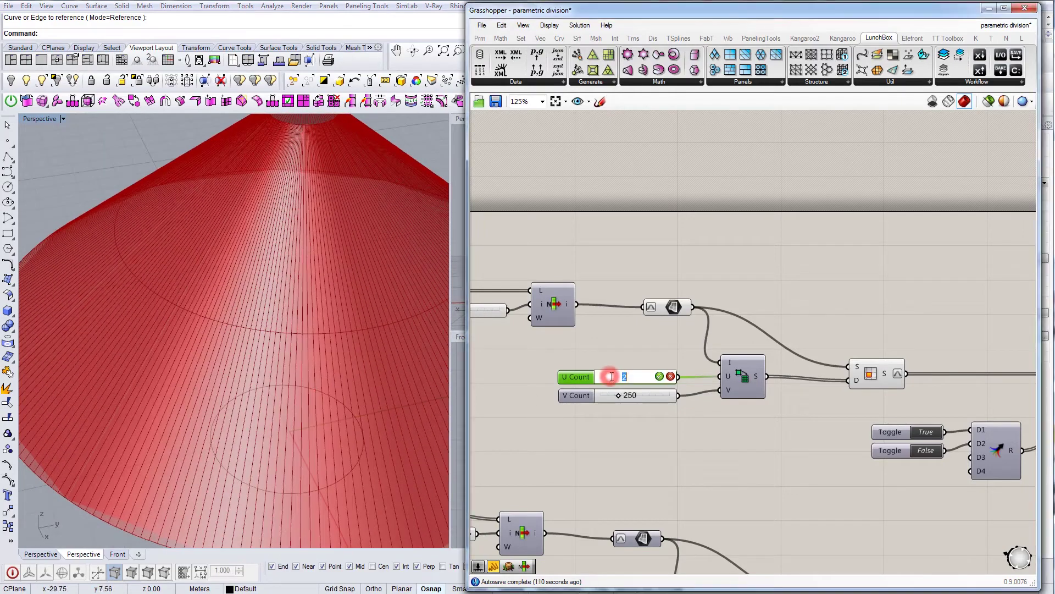
text(10)
key(Return)
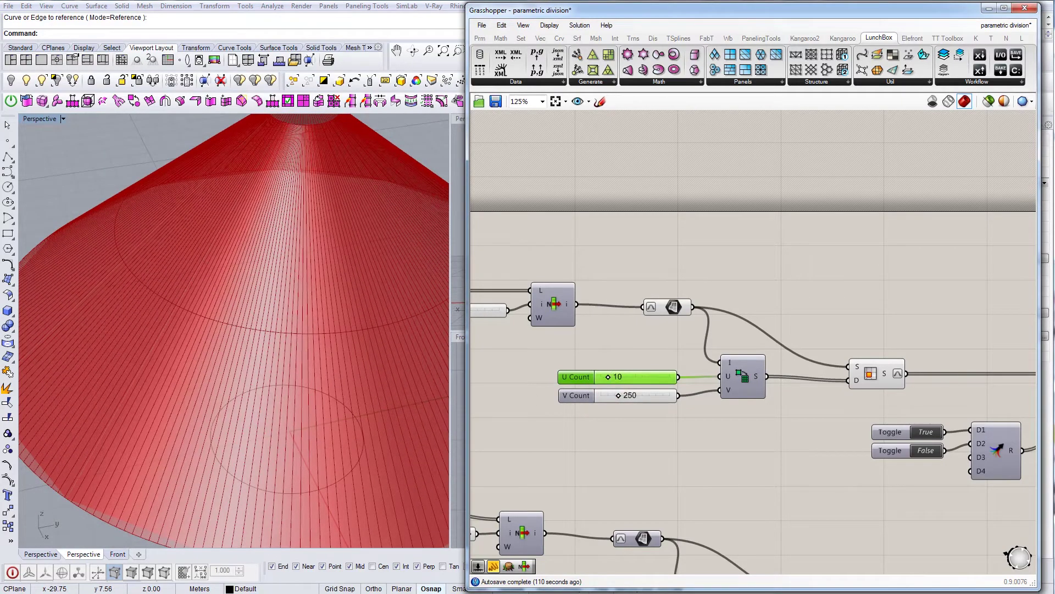
scroll(285, 330, down, 5)
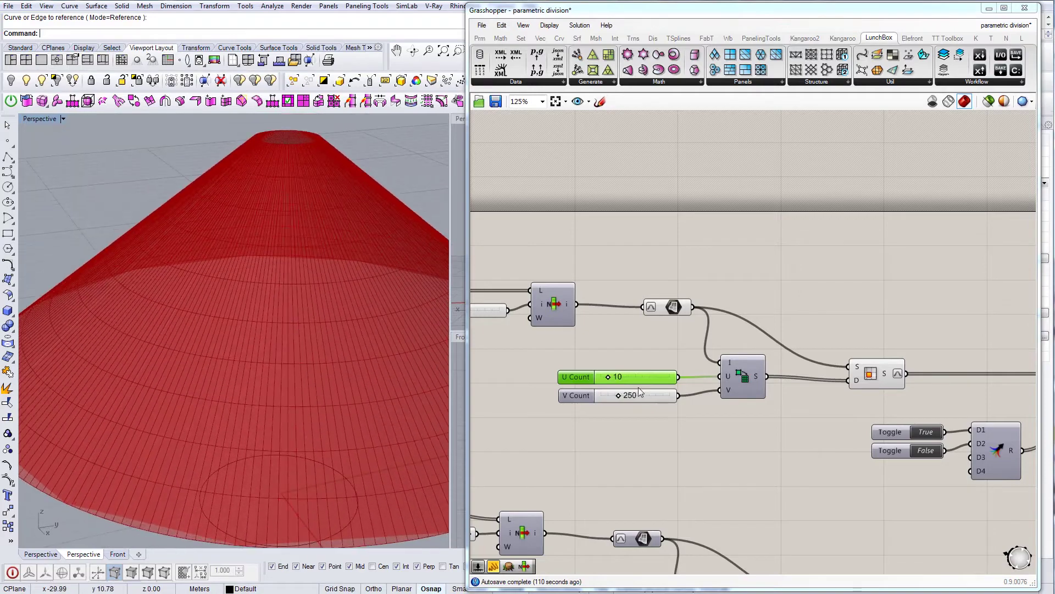
Step: Set the upper branch's U Count back to 1
double_click(617, 378)
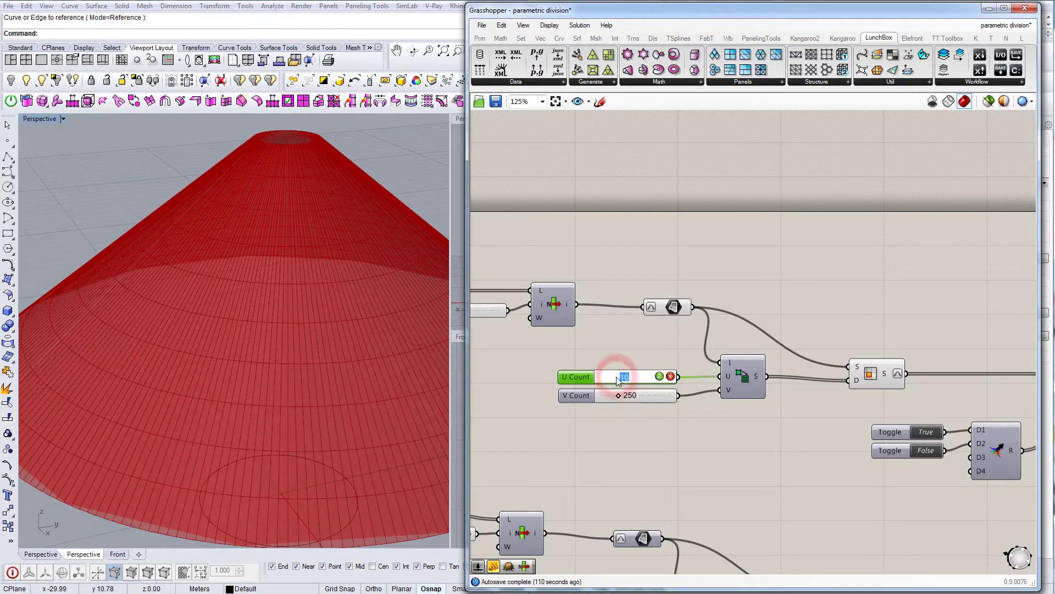
text(1)
click(659, 376)
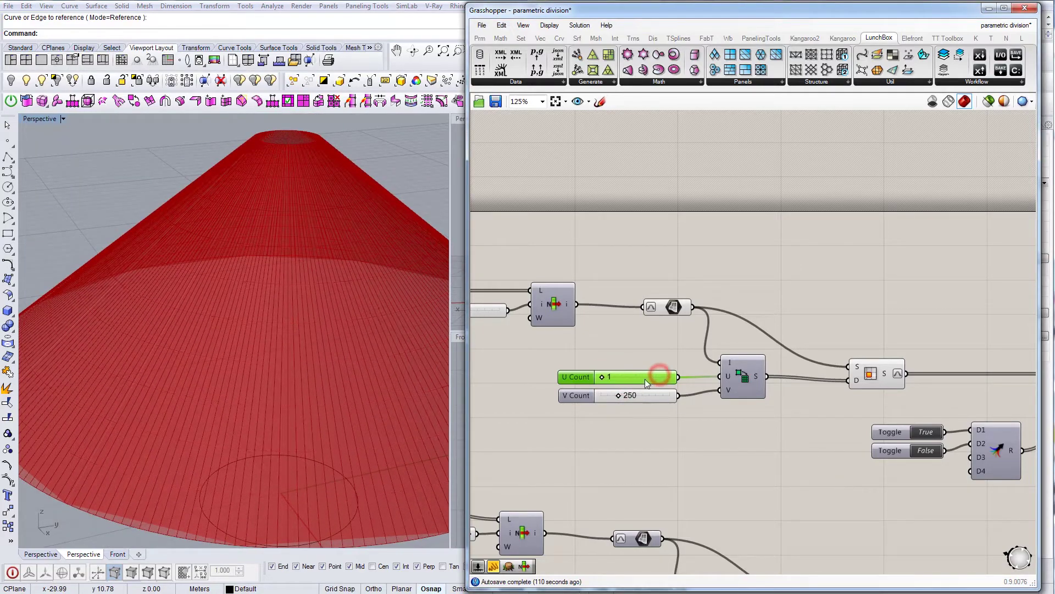
scroll(332, 377, down, 5)
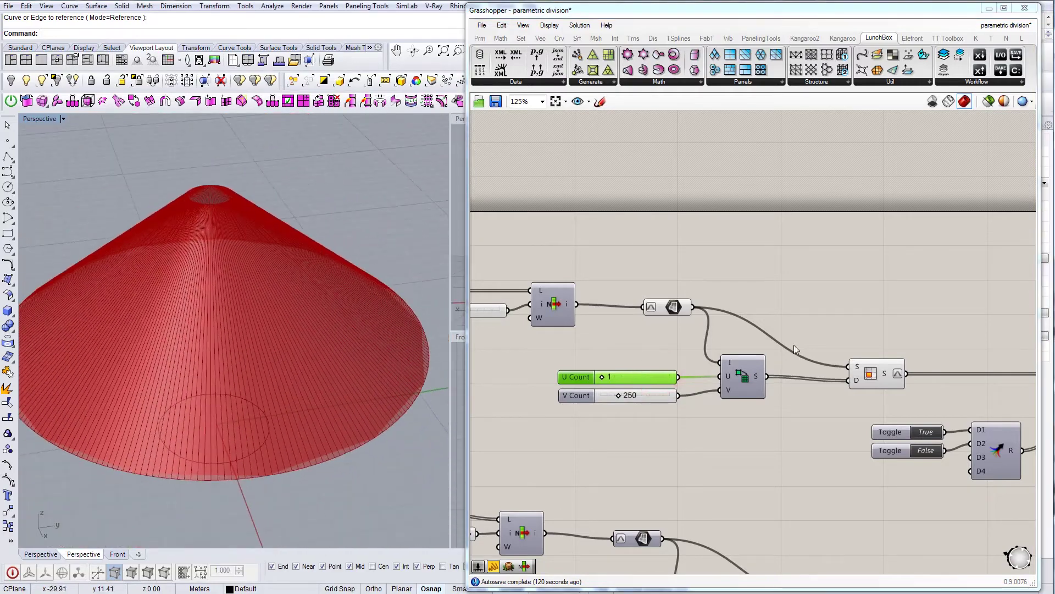
Step: Turn off the preview of the upper Surface parameter and select the upper Isotrim component
right_drag(839, 324, 703, 324)
click(744, 382)
right_drag(771, 325, 738, 325)
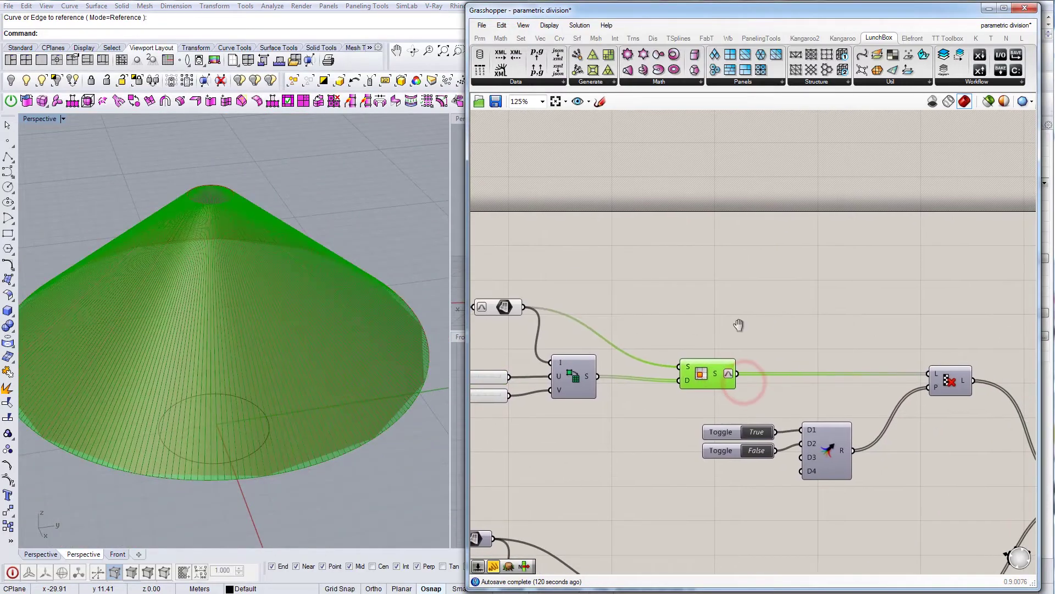
right_drag(665, 367, 747, 368)
right_click(586, 310)
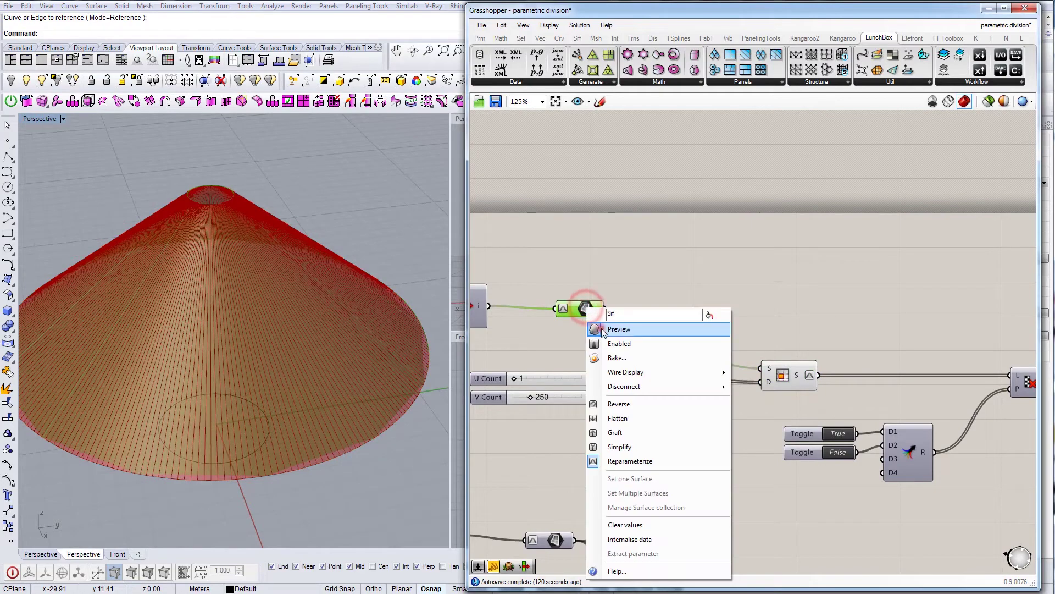
click(601, 326)
right_drag(766, 306, 736, 302)
click(764, 370)
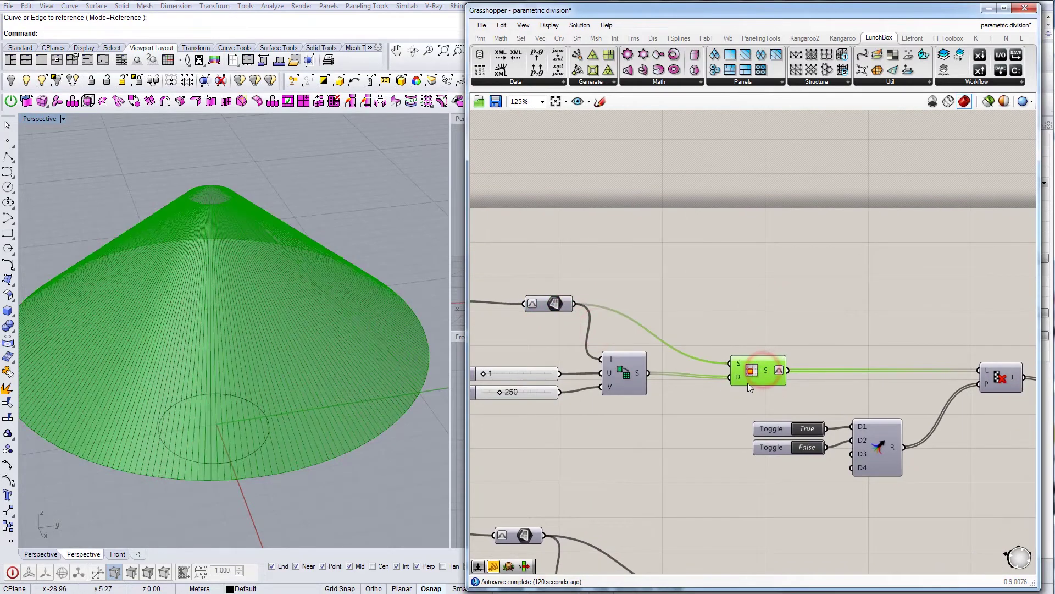
Step: Add a Panel above the upper branch, connect the upper Isotrim's output to it, and enlarge it to show items 0 to 12
right_drag(605, 517, 580, 513)
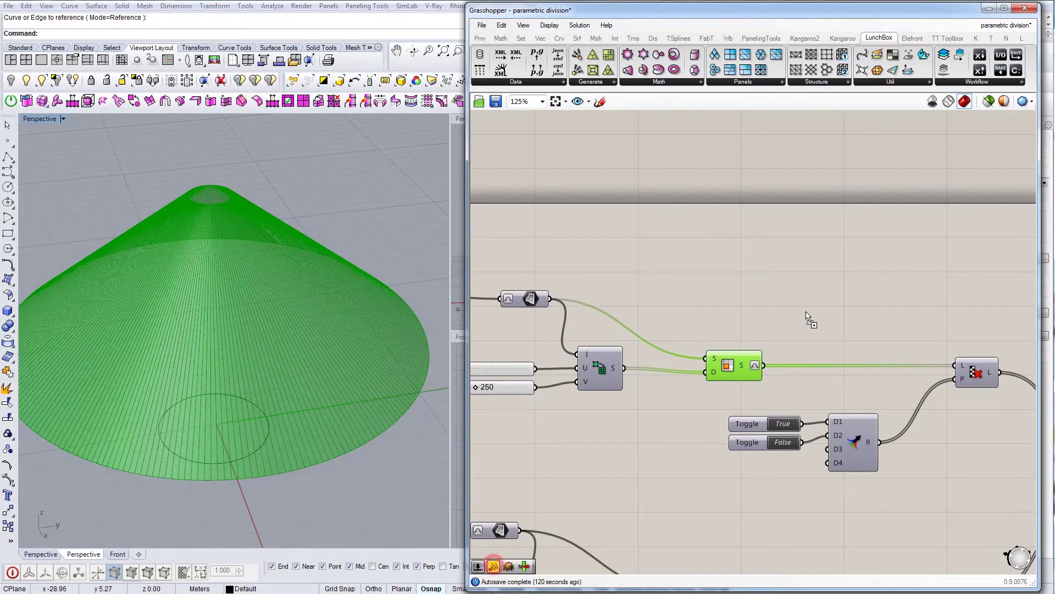
drag(806, 312, 866, 231)
drag(857, 298, 875, 324)
scroll(297, 481, up, 5)
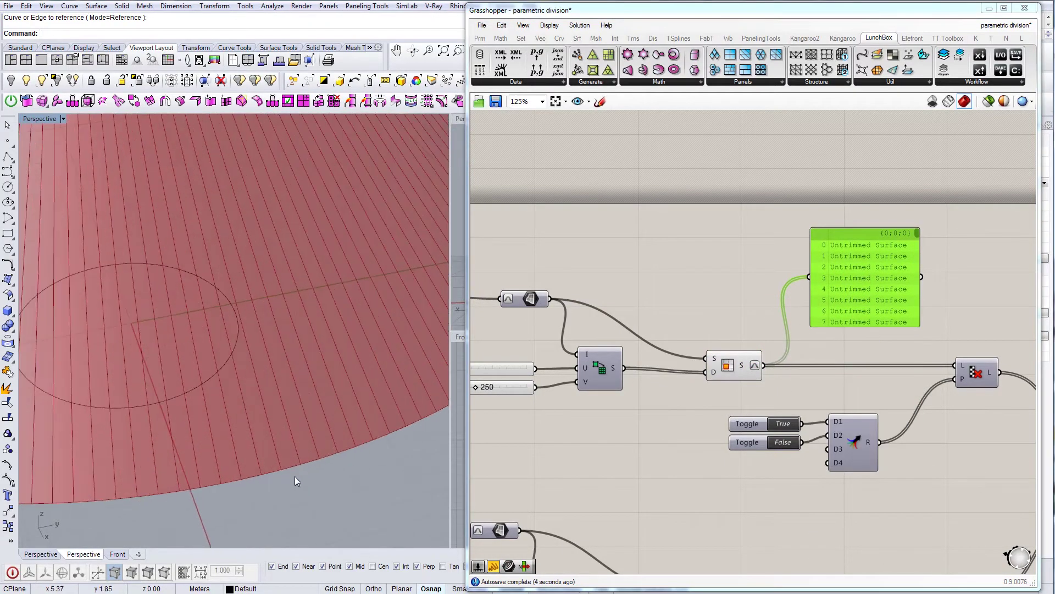
right_drag(794, 334, 571, 319)
drag(633, 229, 662, 175)
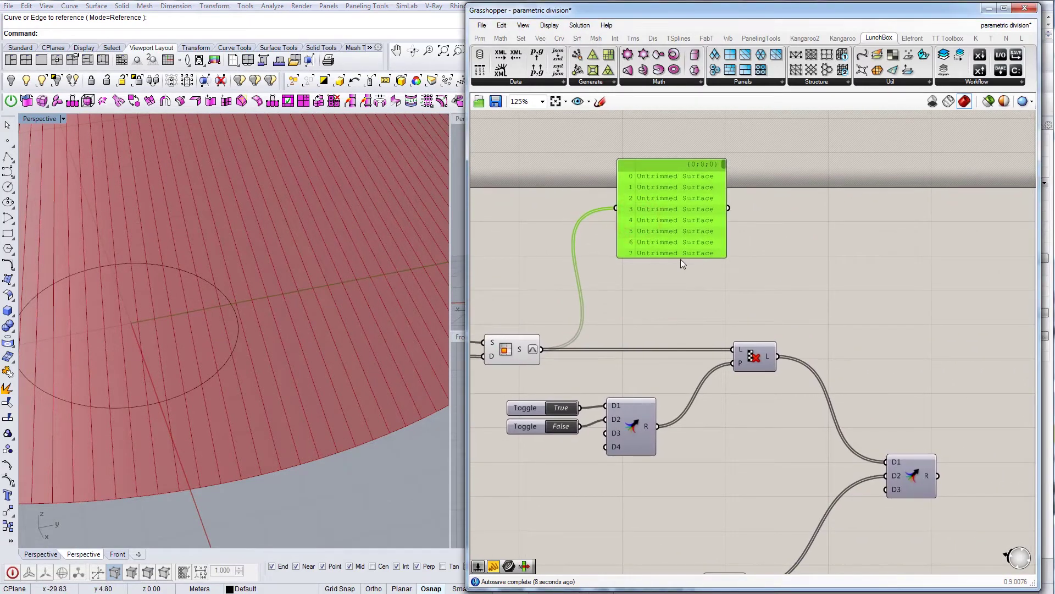
drag(681, 258, 687, 316)
Step: Examine the upper cone's strips, the Panel's surface list and the True/False toggles feeding the cull pattern
shift+right_drag(264, 354, 315, 336)
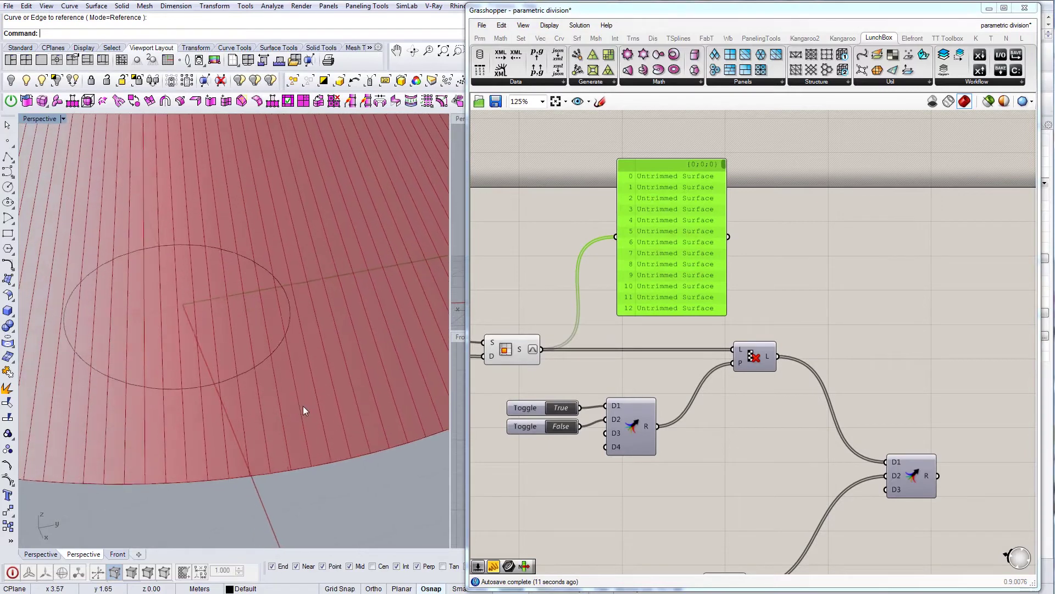
right_drag(302, 405, 301, 451)
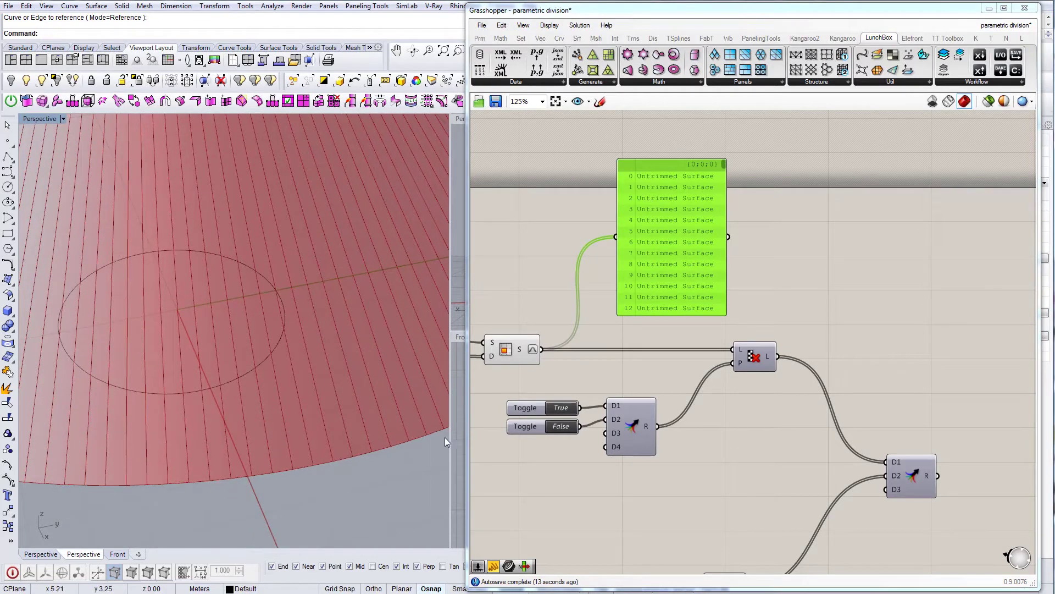
right_click(750, 407)
click(707, 539)
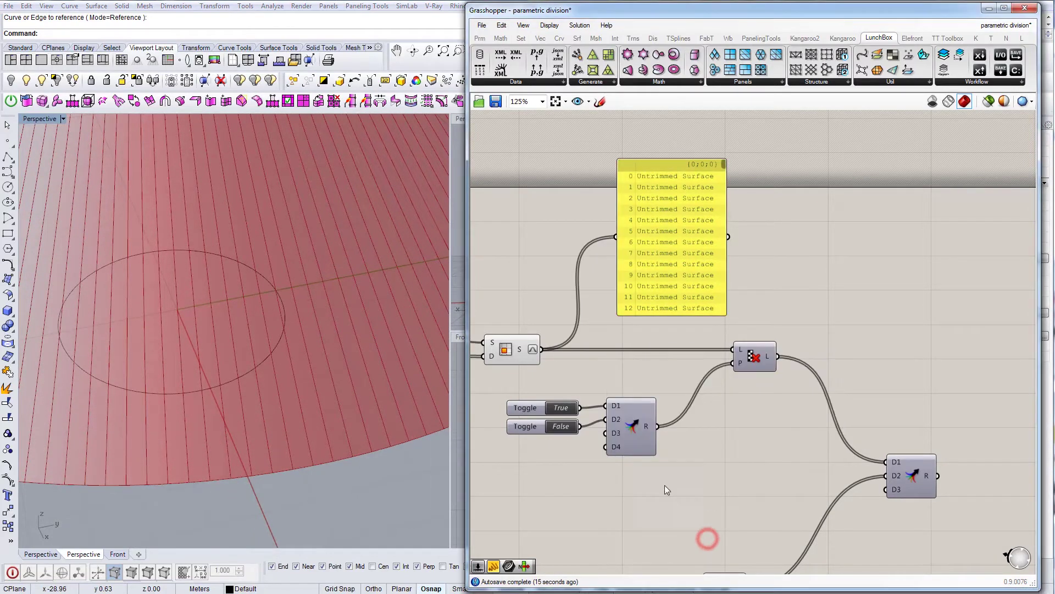
right_drag(720, 465, 794, 453)
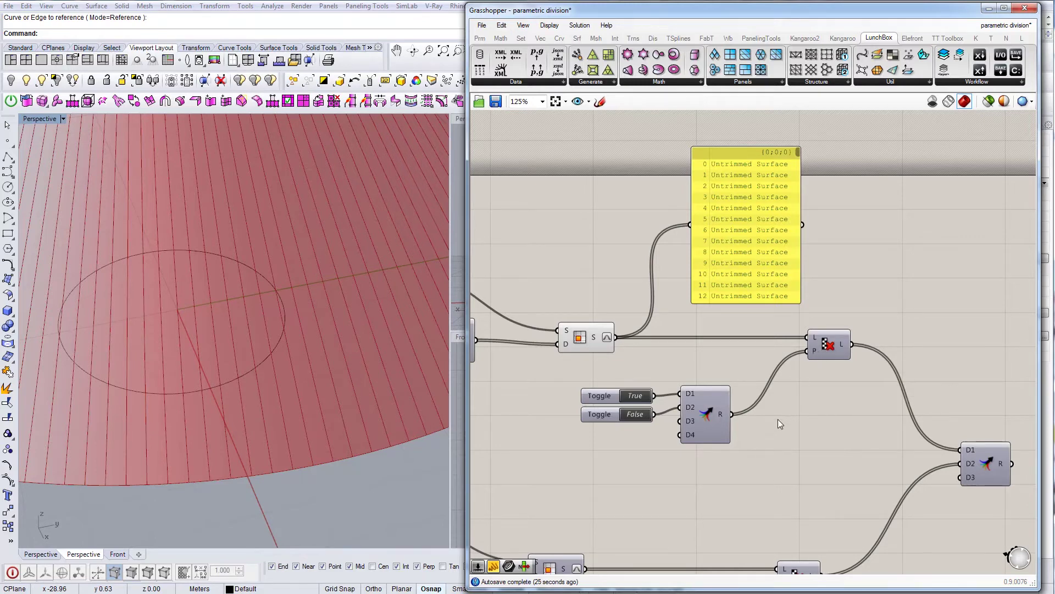
right_drag(778, 420, 814, 419)
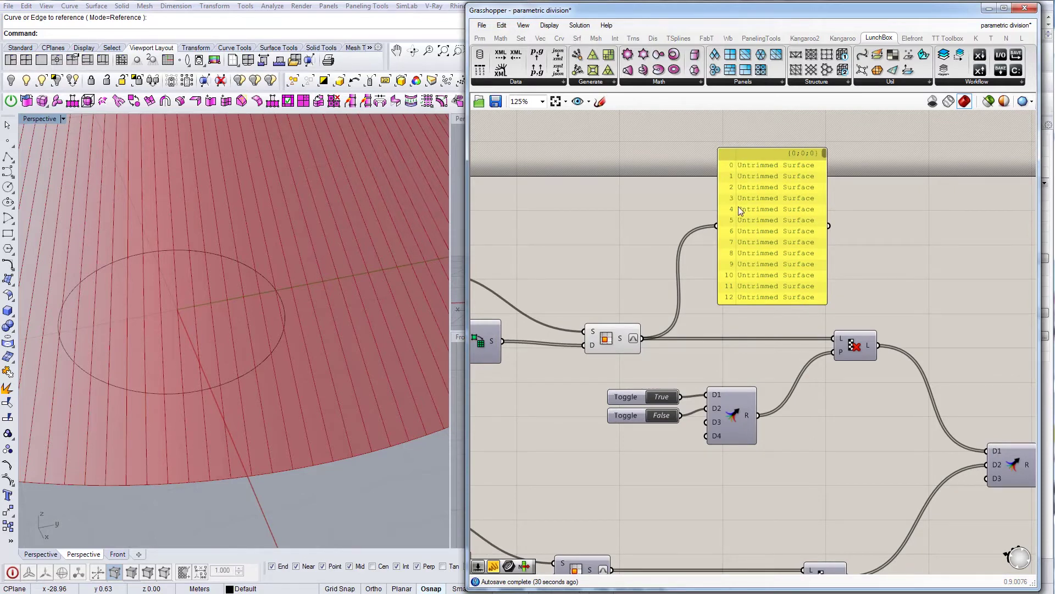
right_drag(753, 388, 776, 370)
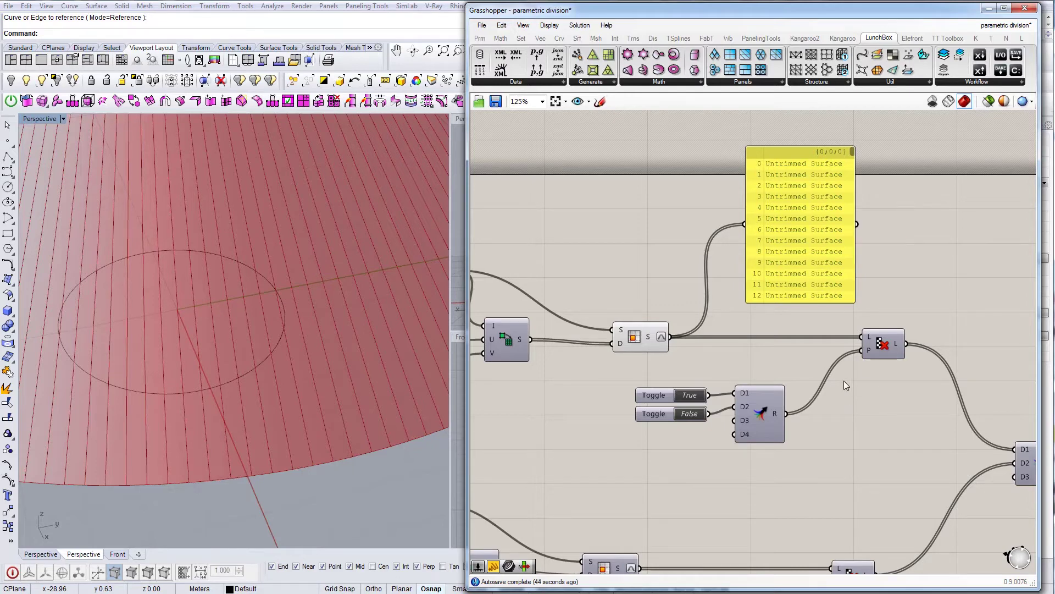
Step: Turn on the preview of the upper Cull Pattern component fed by the merged True and False toggles
right_drag(828, 389, 769, 388)
click(711, 410)
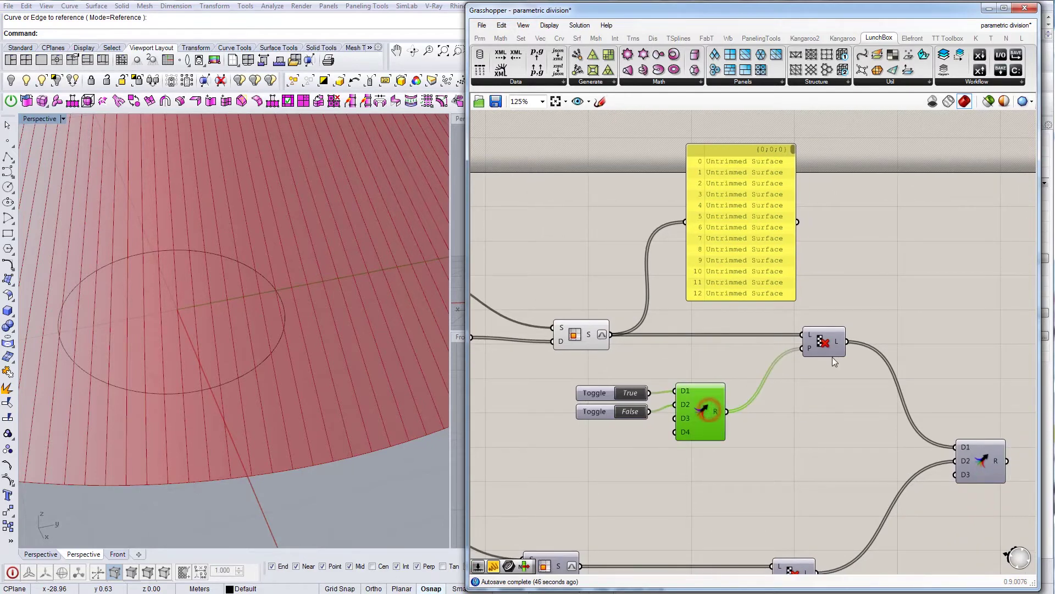
click(830, 339)
right_click(830, 342)
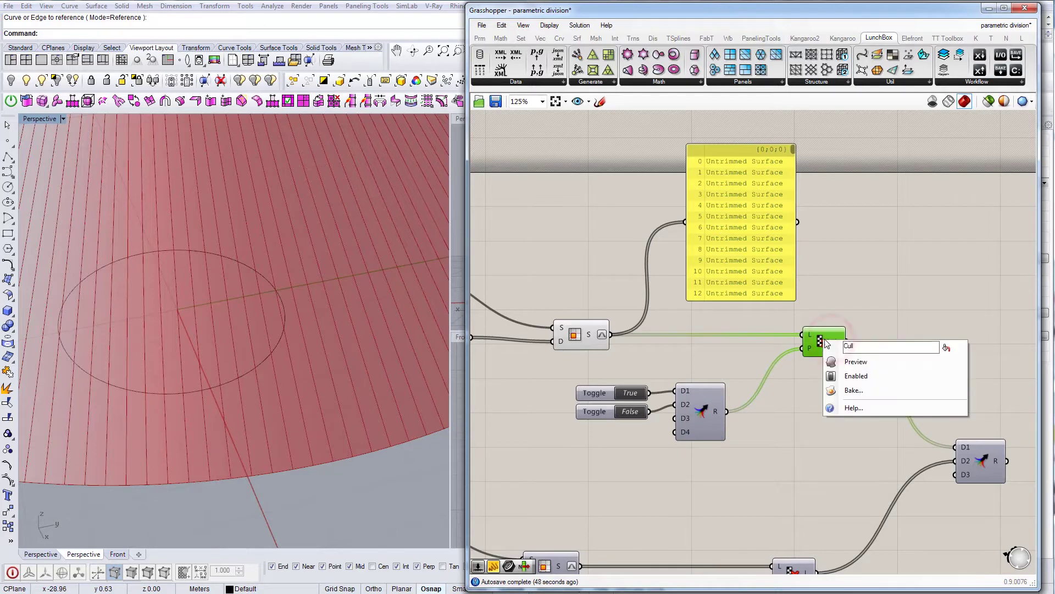
click(845, 361)
Step: Turn off the preview of the upper Isotrim component
click(604, 337)
right_click(579, 333)
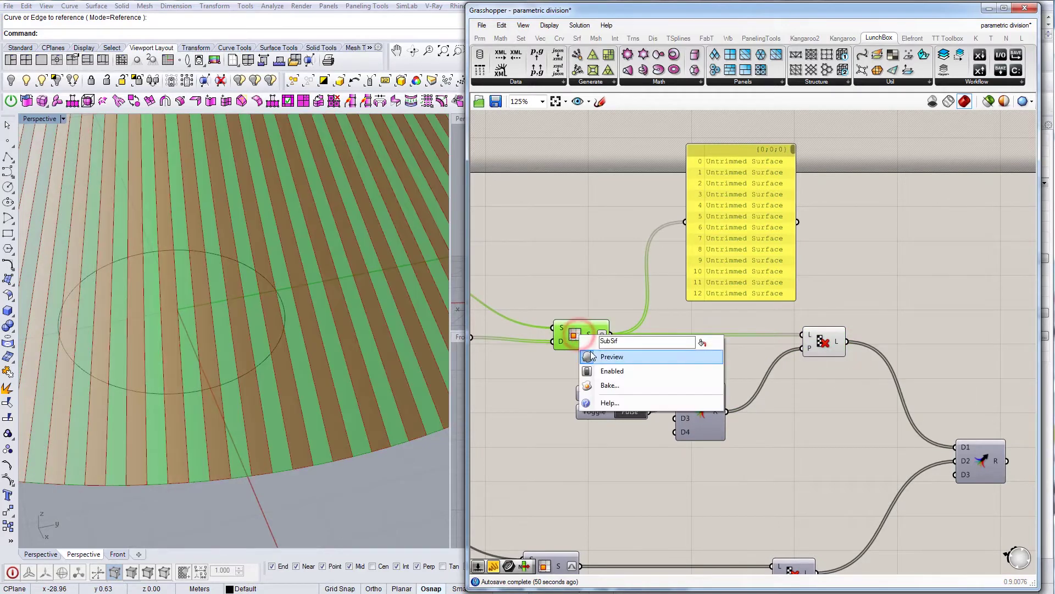
click(597, 356)
click(824, 445)
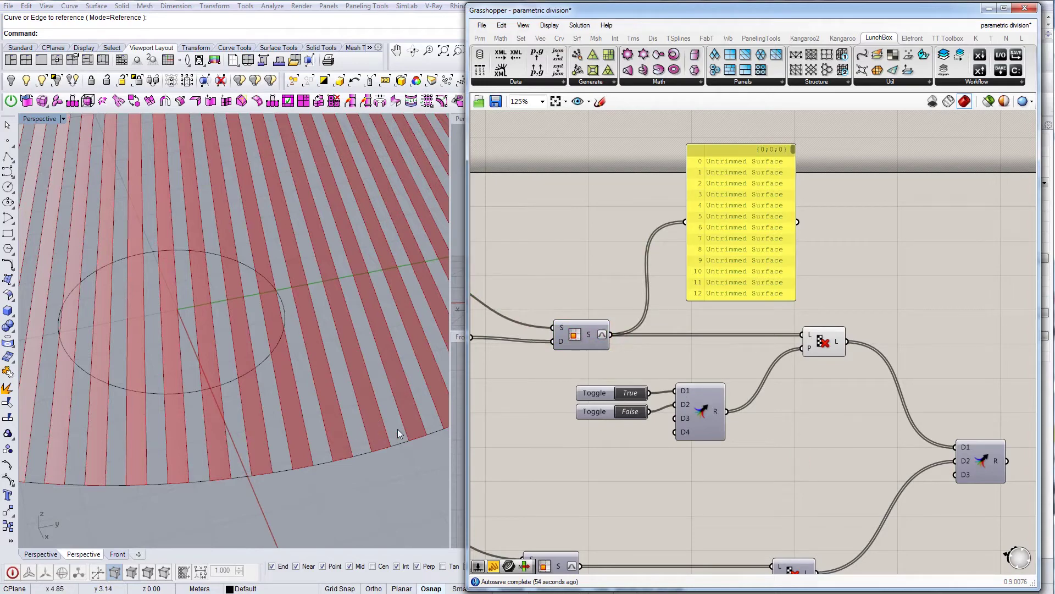
Step: Examine the culled strips on the upper cone and compare the upper and lower branches of the definition
click(818, 337)
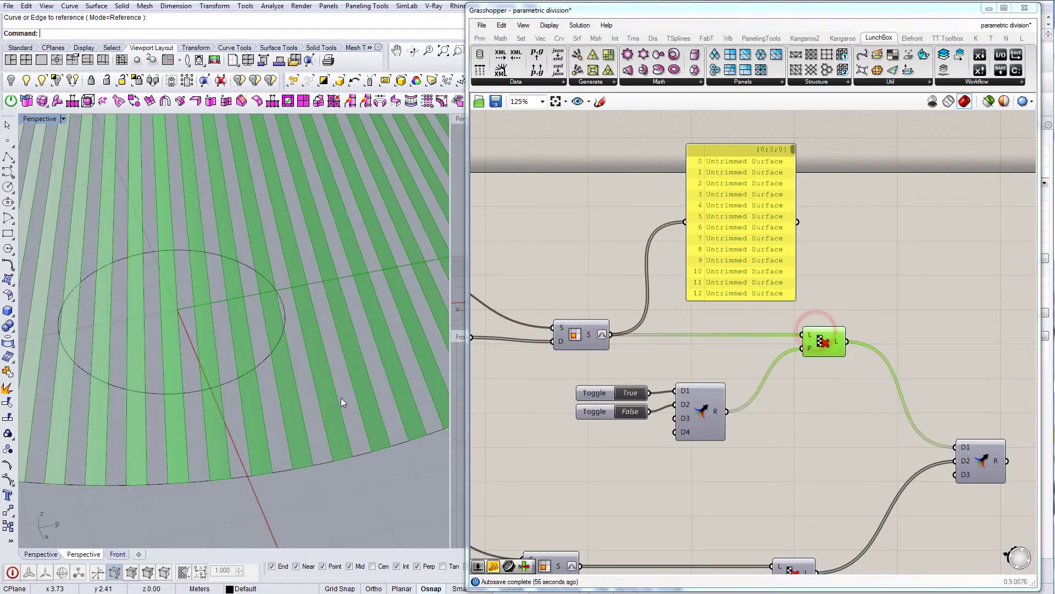
scroll(346, 385, down, 5)
right_drag(851, 462, 846, 397)
scroll(846, 395, down, 4)
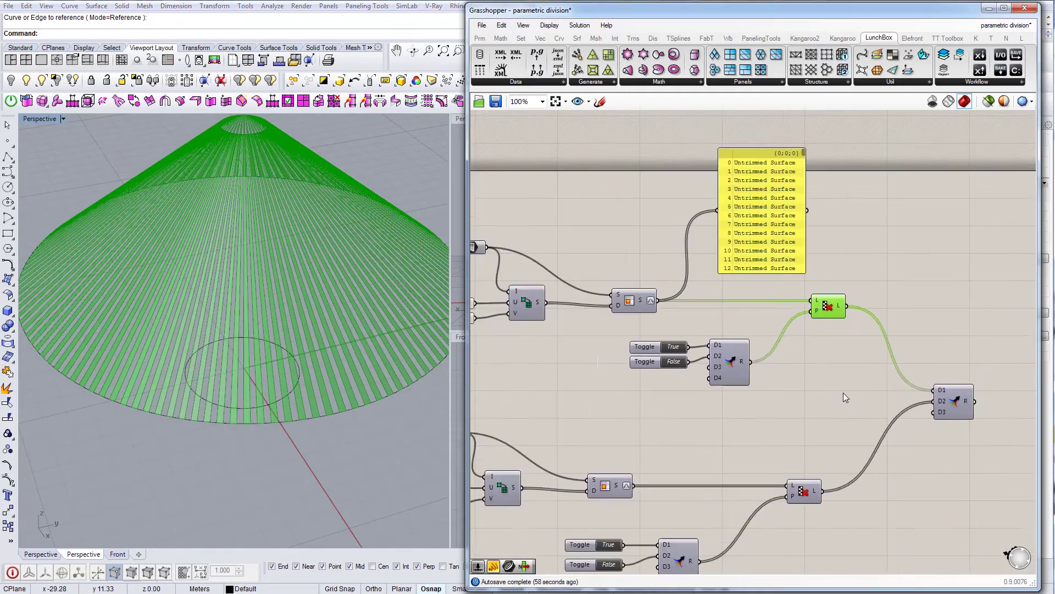
right_drag(764, 408, 787, 373)
scroll(885, 400, up, 2)
right_drag(833, 403, 872, 427)
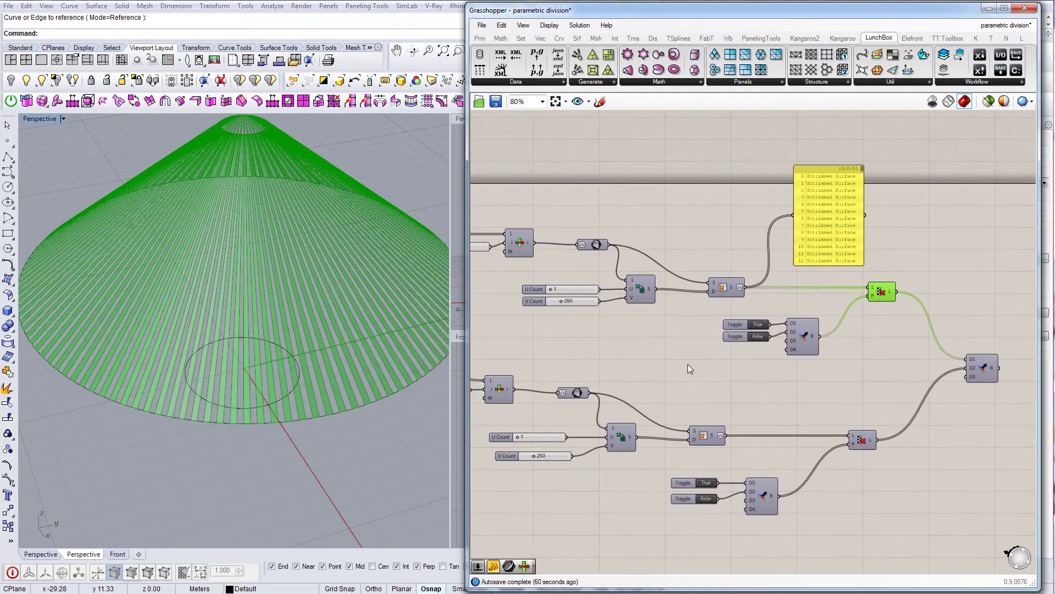
right_drag(765, 368, 935, 390)
right_drag(793, 441, 866, 390)
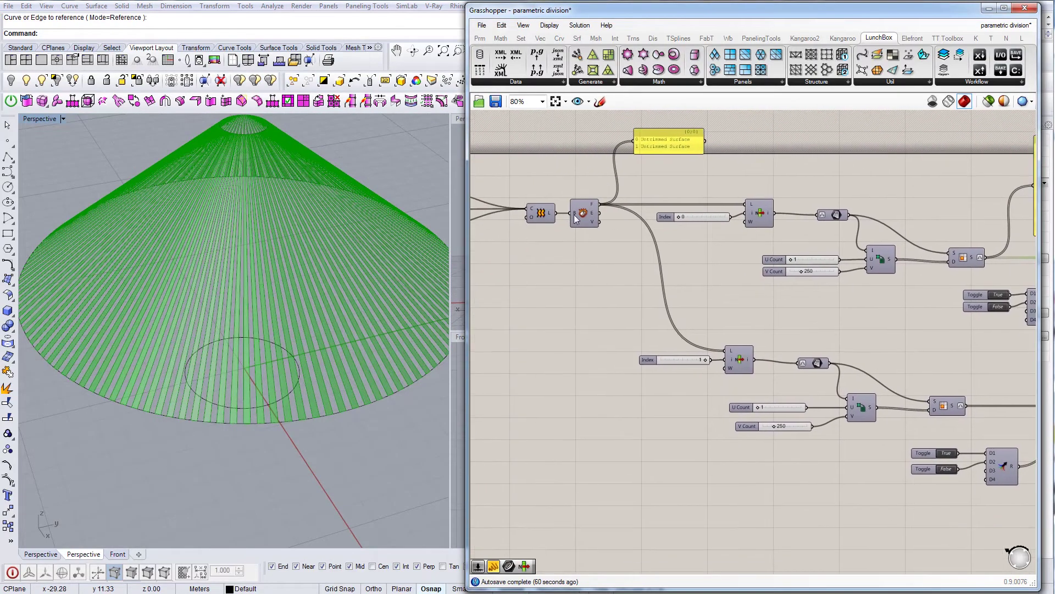
right_drag(744, 356, 704, 334)
scroll(704, 334, up, 2)
right_drag(363, 346, 373, 425)
Step: Turn on the preview of the lower Cull Pattern component and inspect the lower cone's strips
right_drag(879, 397, 605, 385)
scroll(621, 386, down, 2)
right_drag(817, 385, 640, 384)
scroll(640, 385, up, 2)
click(722, 416)
right_click(722, 416)
click(747, 438)
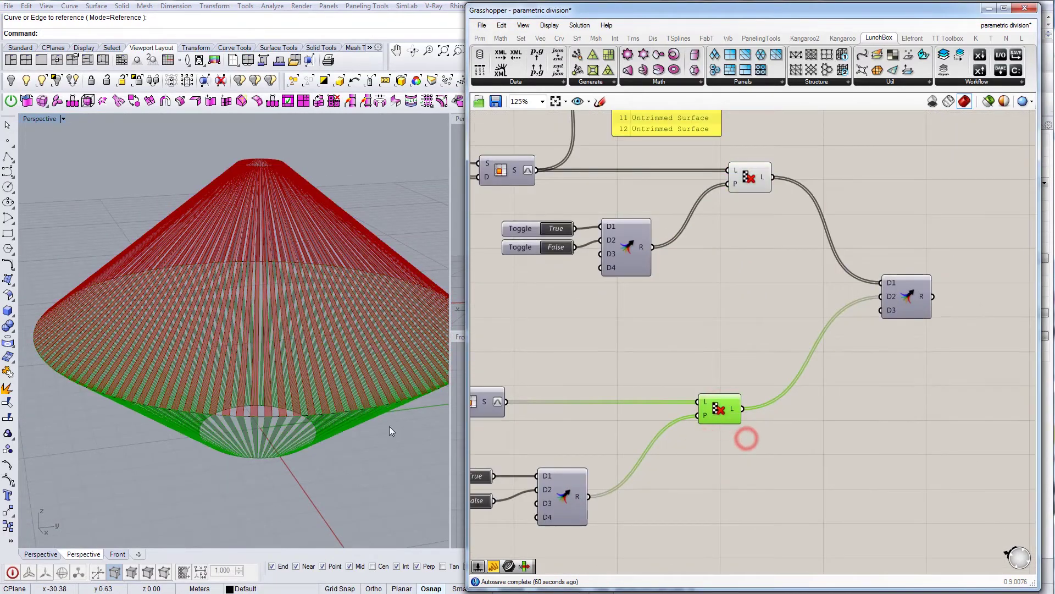
right_drag(391, 431, 317, 463)
right_drag(156, 225, 358, 395)
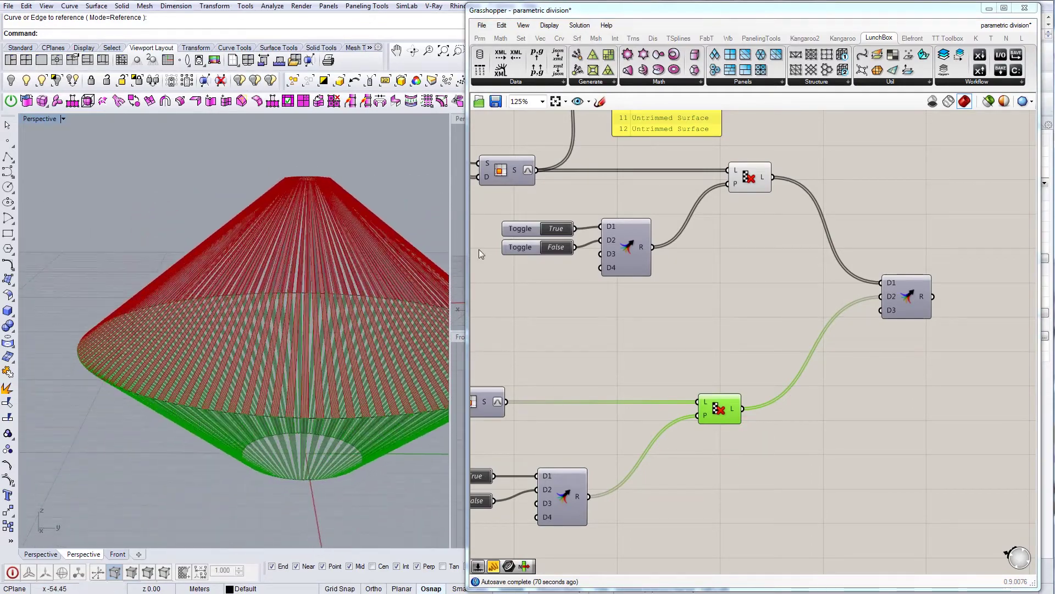
Step: Turn on the preview of the Merge component that joins the upper and lower culled strips
right_drag(868, 380, 714, 365)
drag(547, 437, 574, 434)
click(593, 360)
click(589, 442)
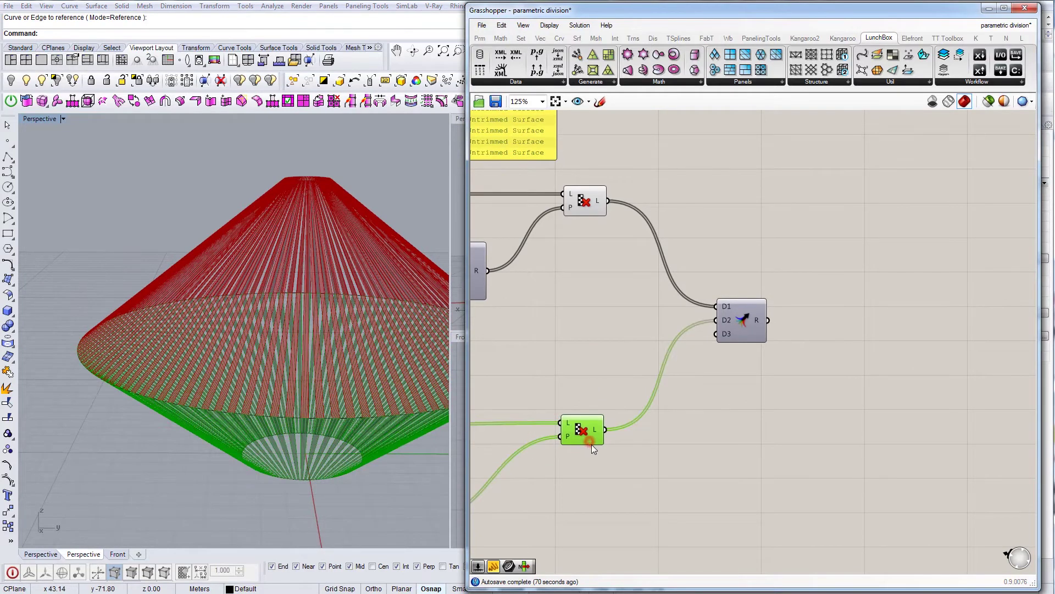
click(616, 304)
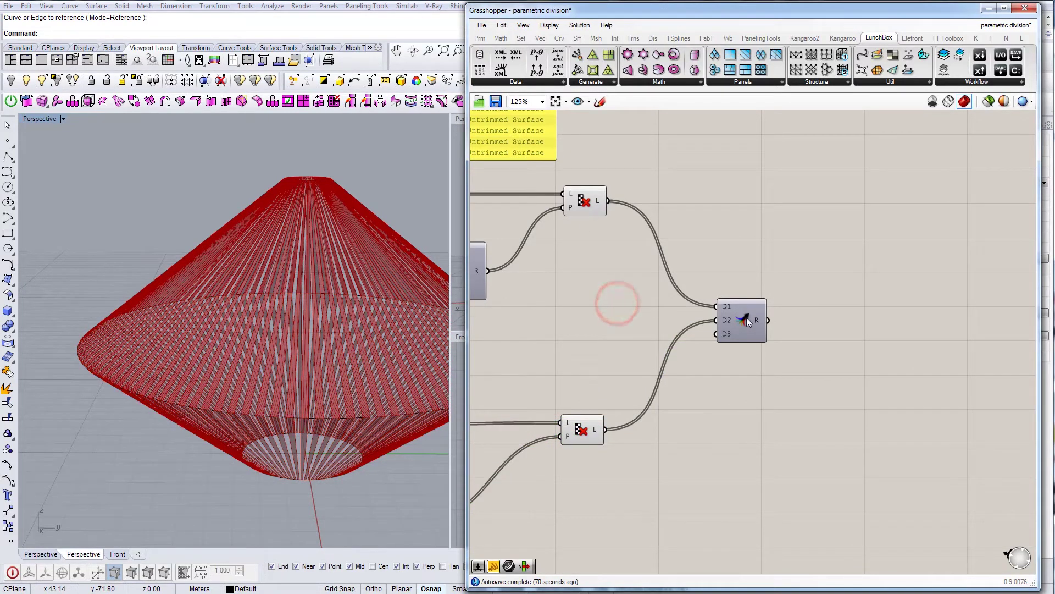
right_click(746, 324)
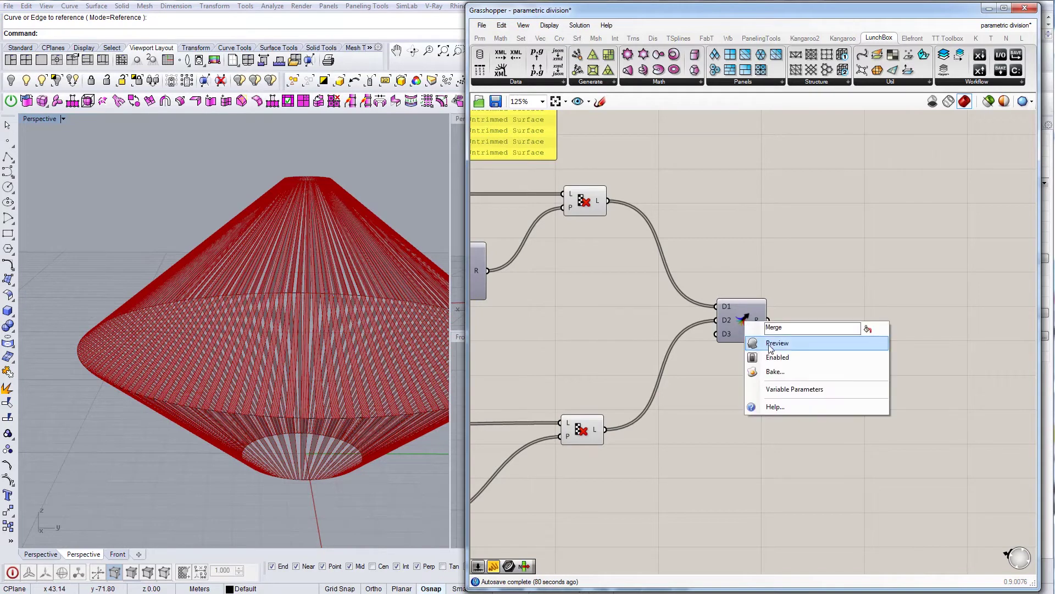
click(775, 344)
Step: Turn off the preview of the lower and upper Cull Pattern components
right_click(581, 431)
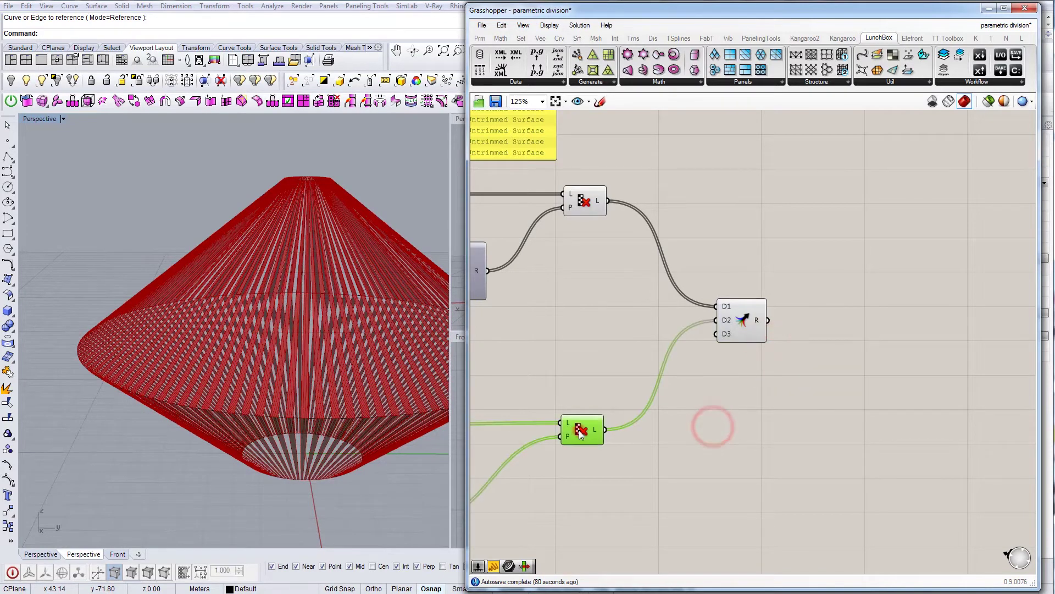
click(594, 452)
click(577, 201)
right_click(599, 199)
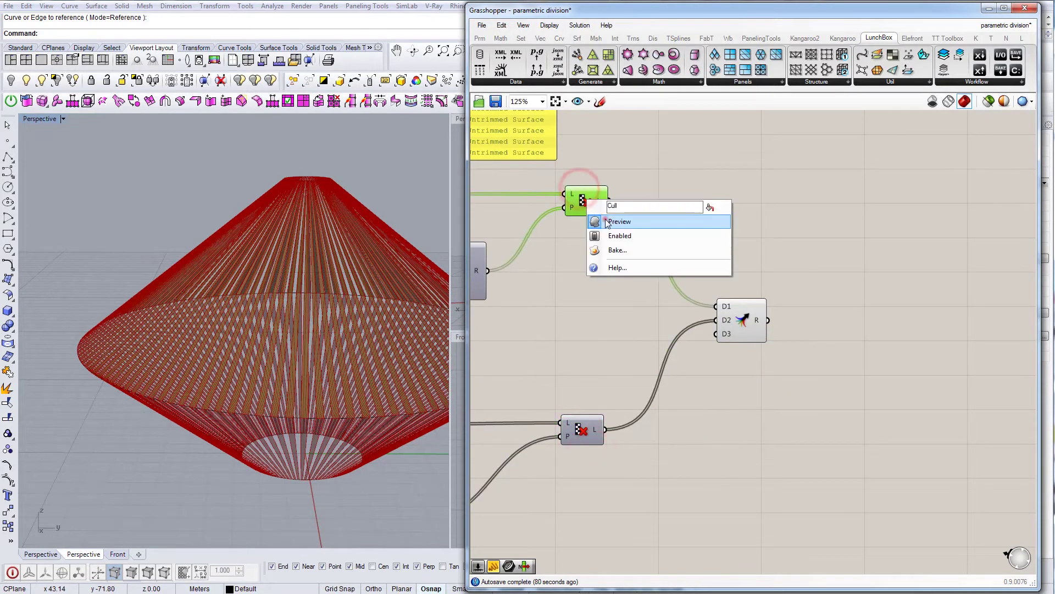
click(605, 218)
click(716, 209)
Step: Widen the lamp's middle reference circle to about 9.70 m with the gumball, keeping the Merge component selected
click(736, 318)
right_drag(297, 378, 347, 372)
scroll(650, 354, down, 6)
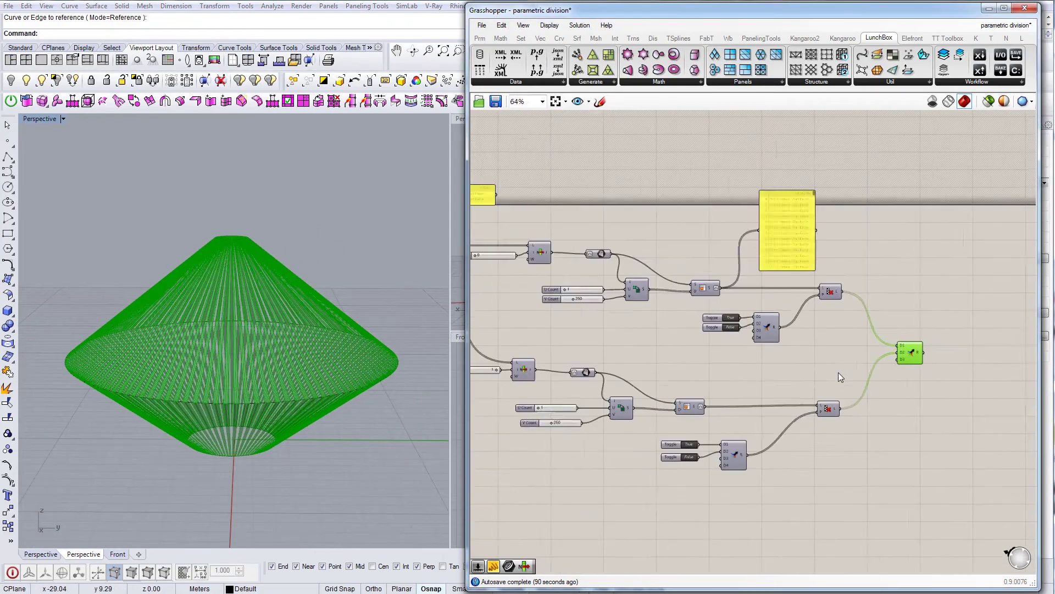
right_drag(308, 324, 282, 378)
click(293, 386)
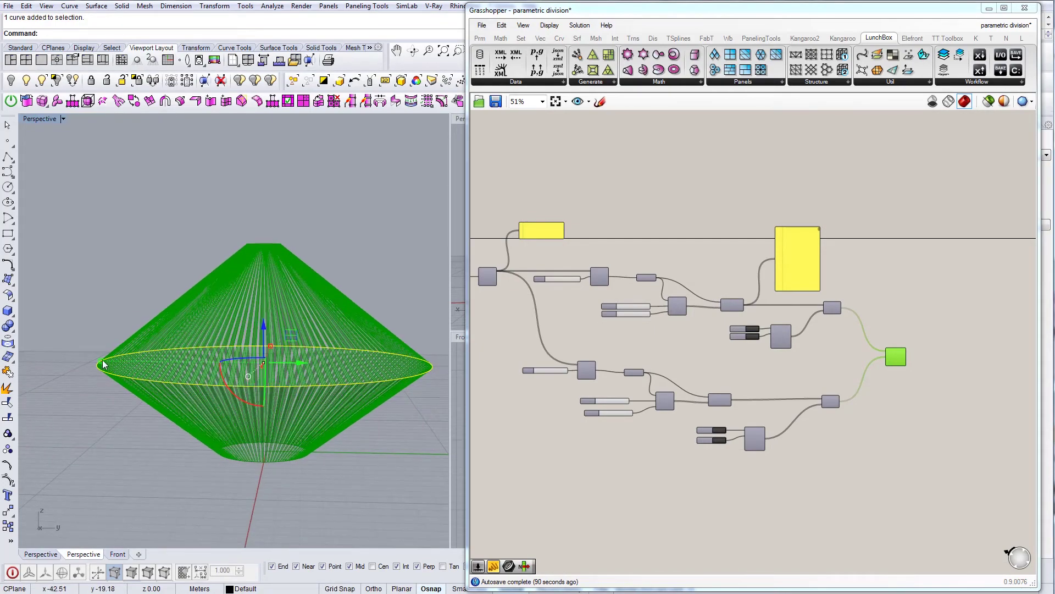
drag(102, 363, 92, 361)
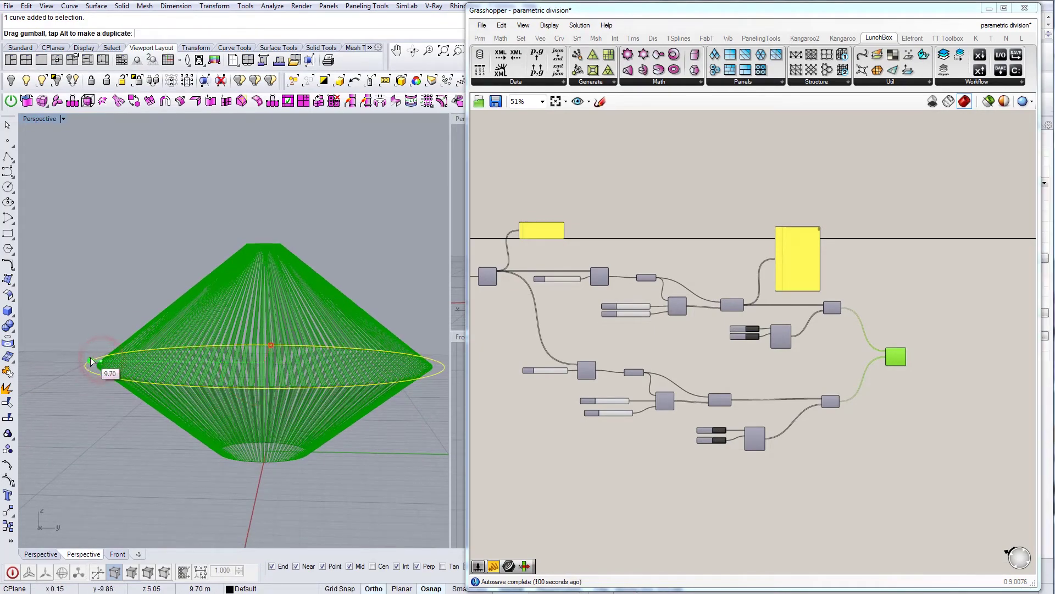
Step: Rotate the middle circle with the gumball so the lamp's widest rim is tilted
right_drag(284, 390, 395, 356)
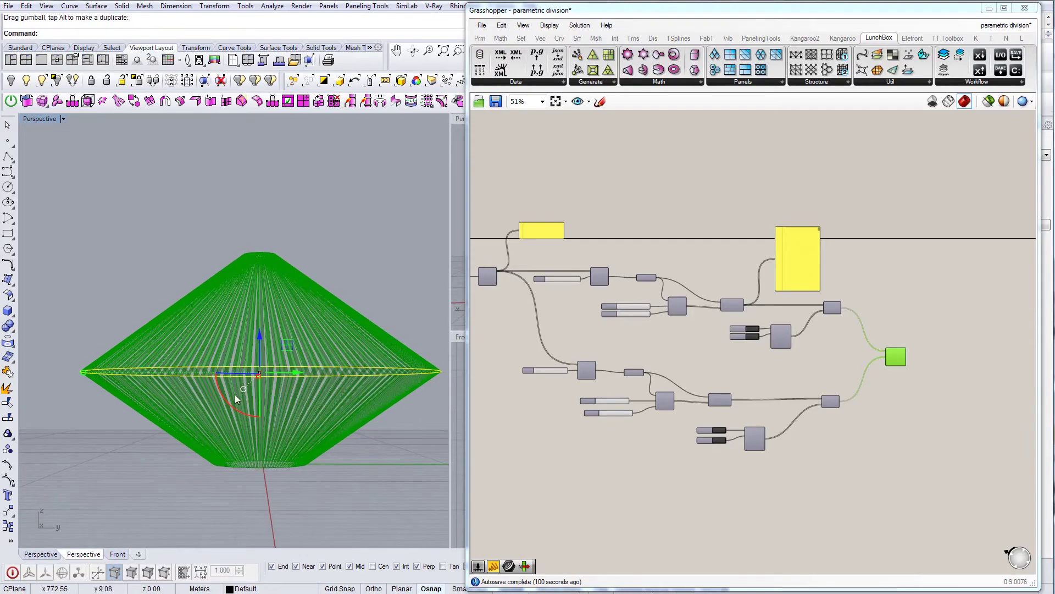
drag(229, 405, 245, 416)
mouse_move(297, 367)
right_down()
mouse_move(266, 367)
mouse_move(300, 376)
mouse_move(291, 380)
right_up()
drag(236, 402, 234, 403)
right_drag(261, 399, 285, 405)
right_drag(394, 383, 370, 373)
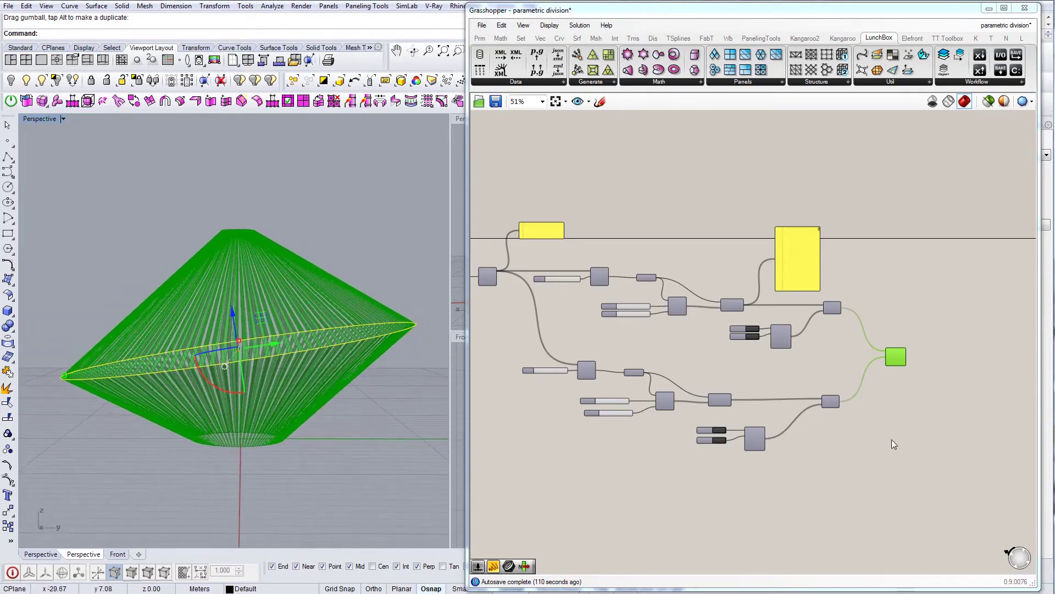
Step: Bake the Merge component's strips to Layer 01 as a group
click(916, 442)
right_drag(912, 441, 862, 443)
right_drag(316, 365, 268, 395)
scroll(329, 317, up, 2)
shift+right_drag(291, 353, 366, 343)
scroll(281, 377, down, 4)
scroll(845, 409, up, 3)
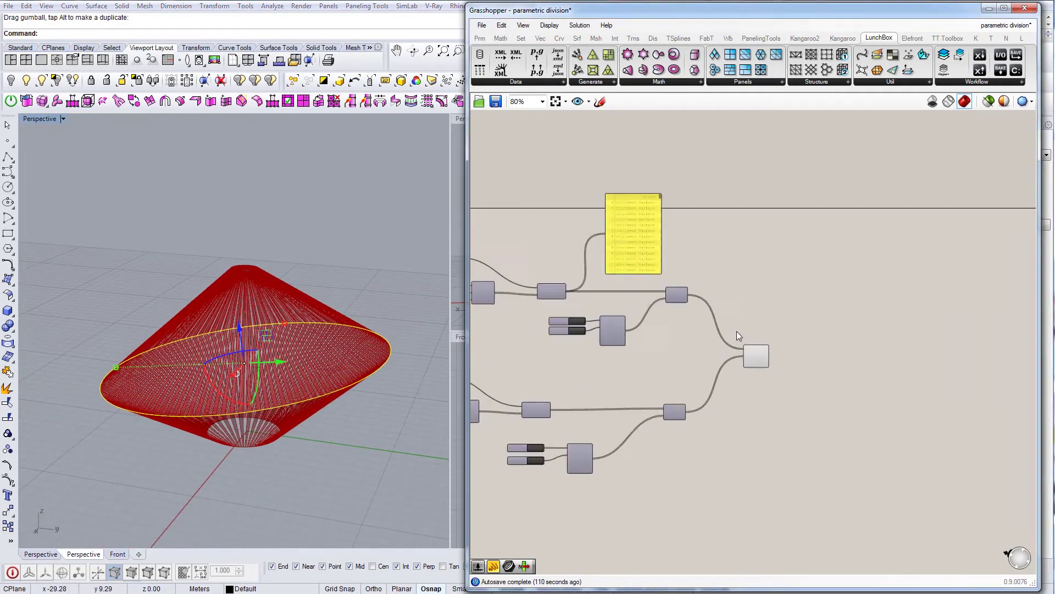
click(770, 369)
right_click(773, 370)
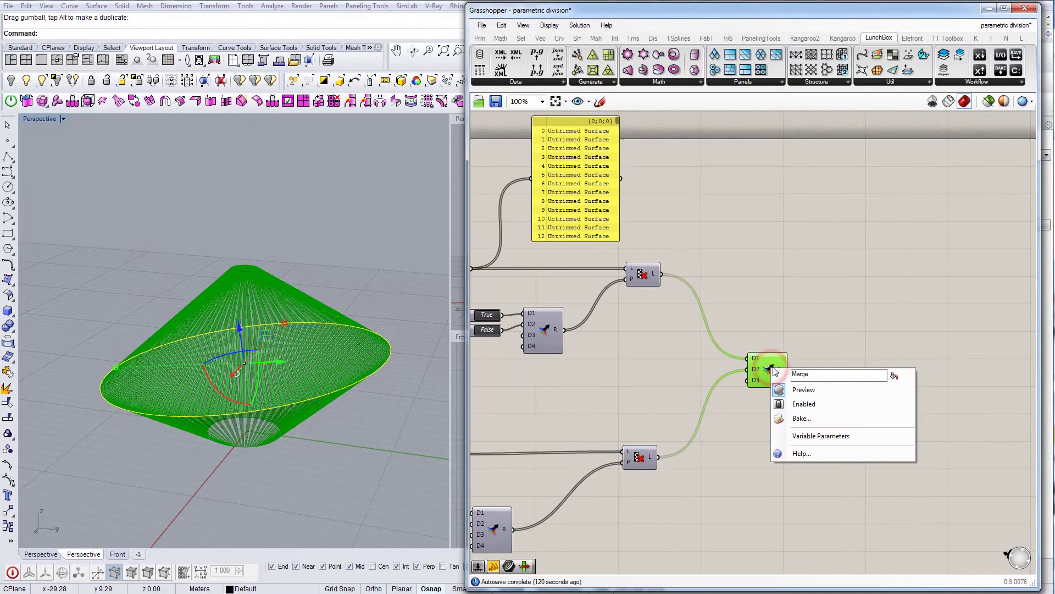
click(801, 418)
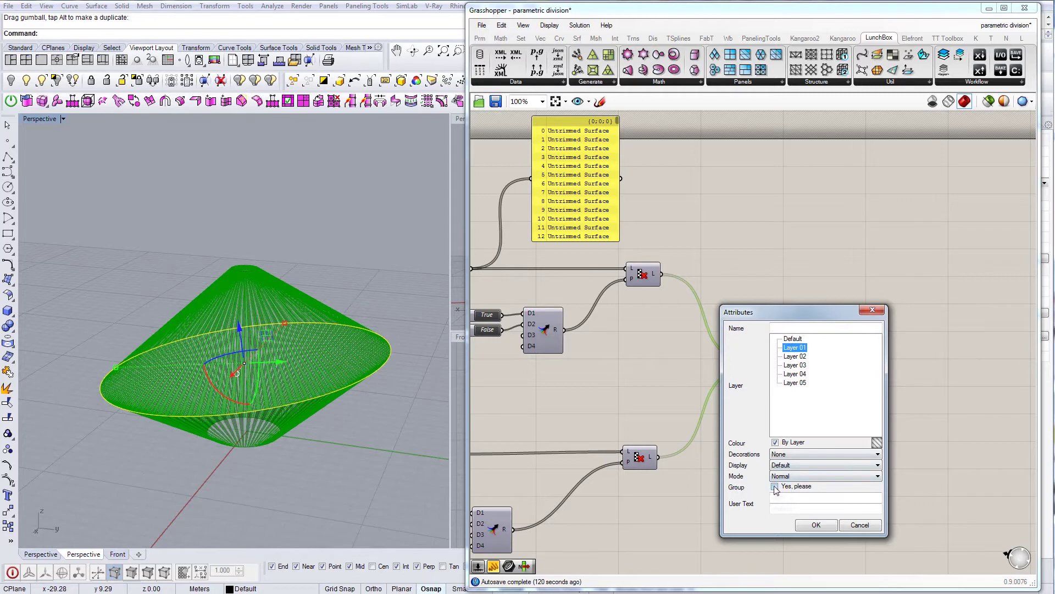
click(822, 523)
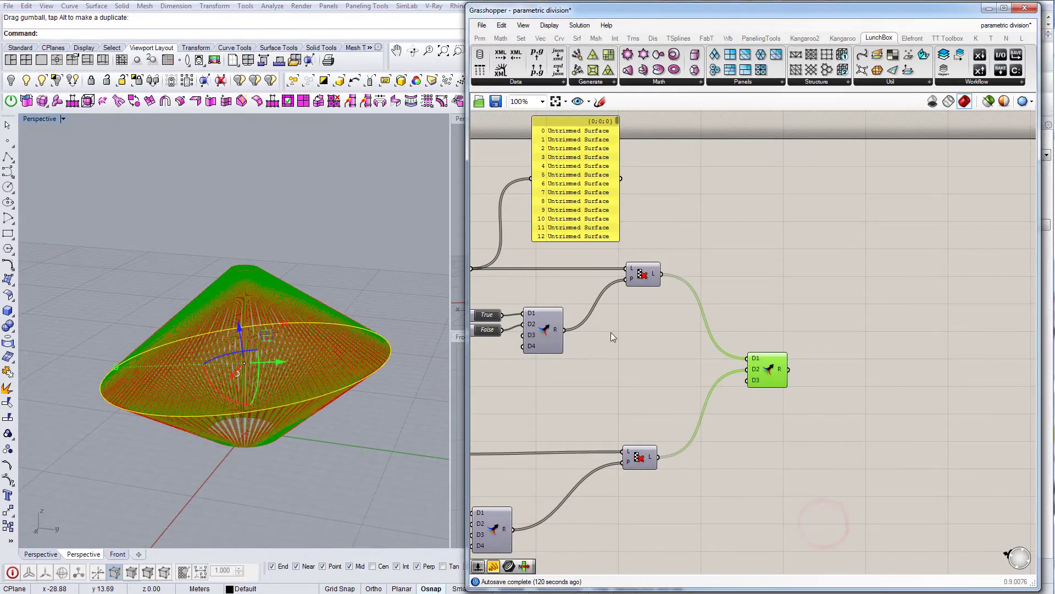
Step: Turn off the preview of the Merge component and close the Grasshopper window
click(808, 332)
click(768, 367)
right_click(769, 367)
click(787, 389)
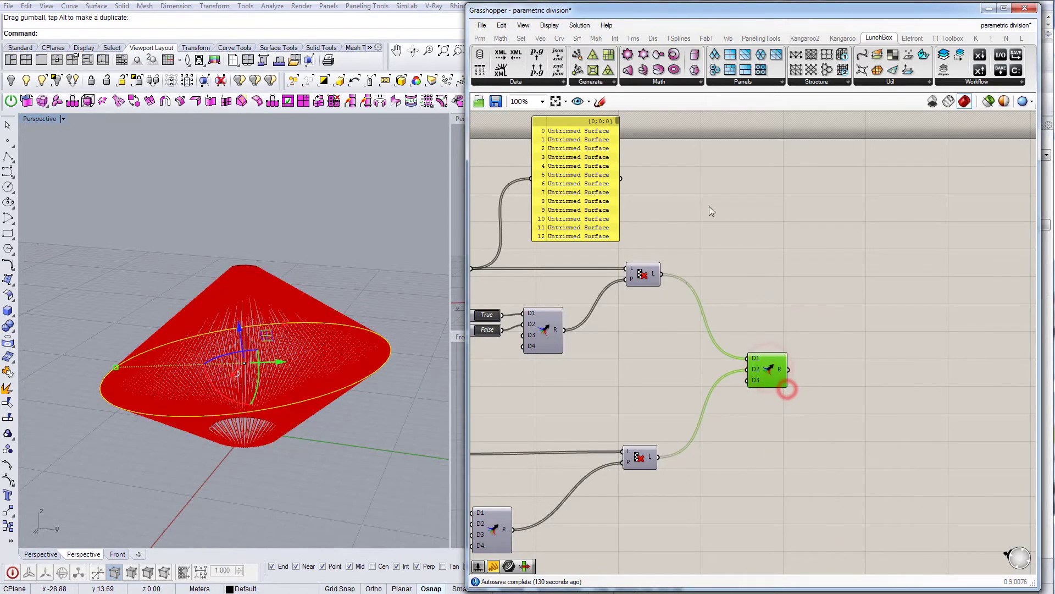
click(1025, 8)
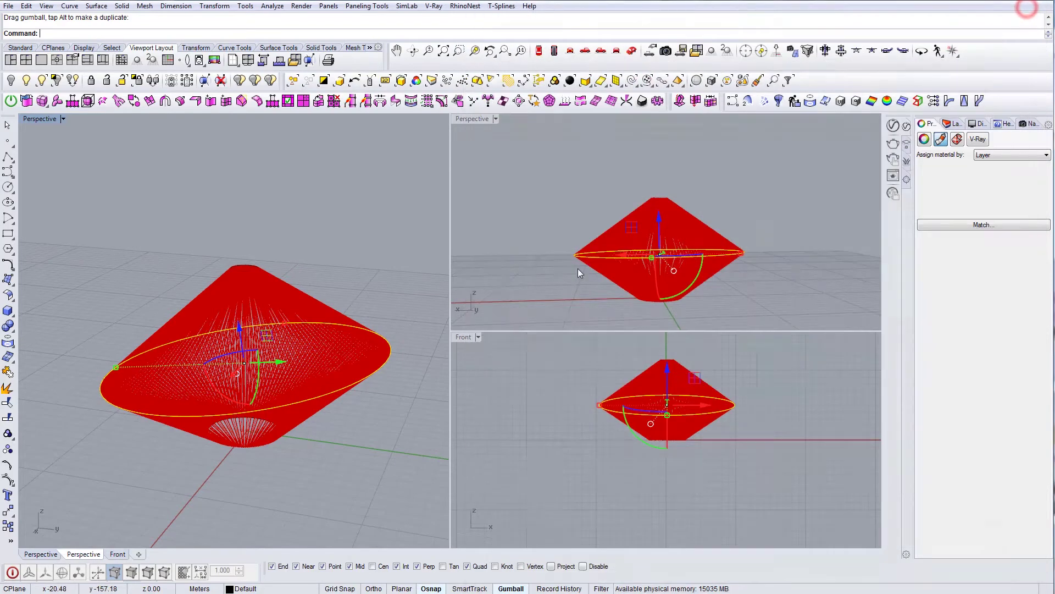
Step: Set the large Perspective viewport to Shaded display and maximize it
click(337, 218)
scroll(231, 371, up, 5)
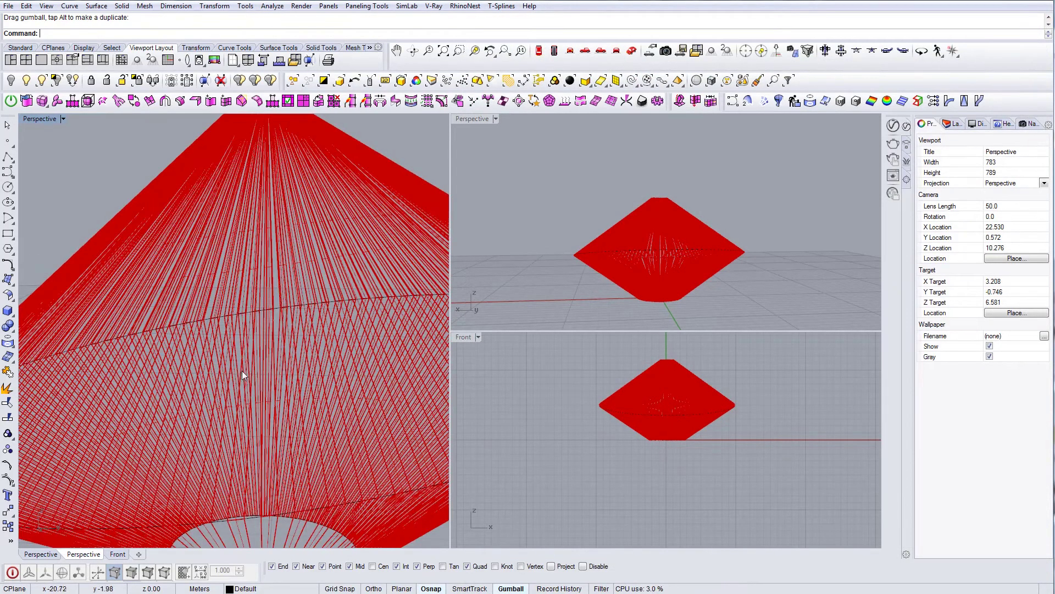
scroll(242, 370, down, 5)
click(63, 119)
click(57, 151)
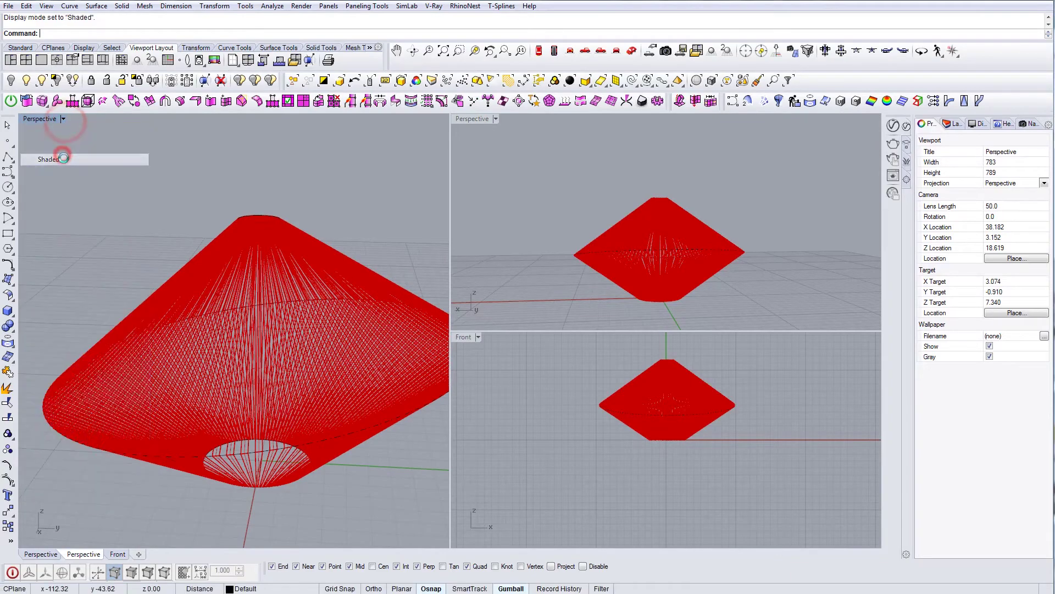
double_click(44, 120)
right_drag(395, 300, 388, 355)
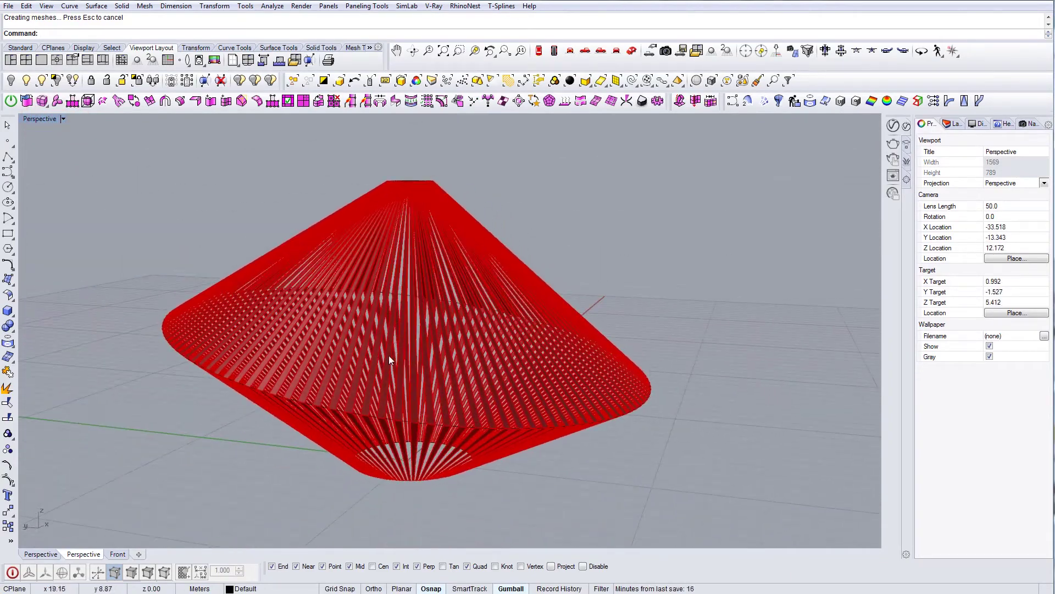
Step: Select all the baked lamp strips and change their object layer to Layer 05
key(ctrl+a)
click(951, 124)
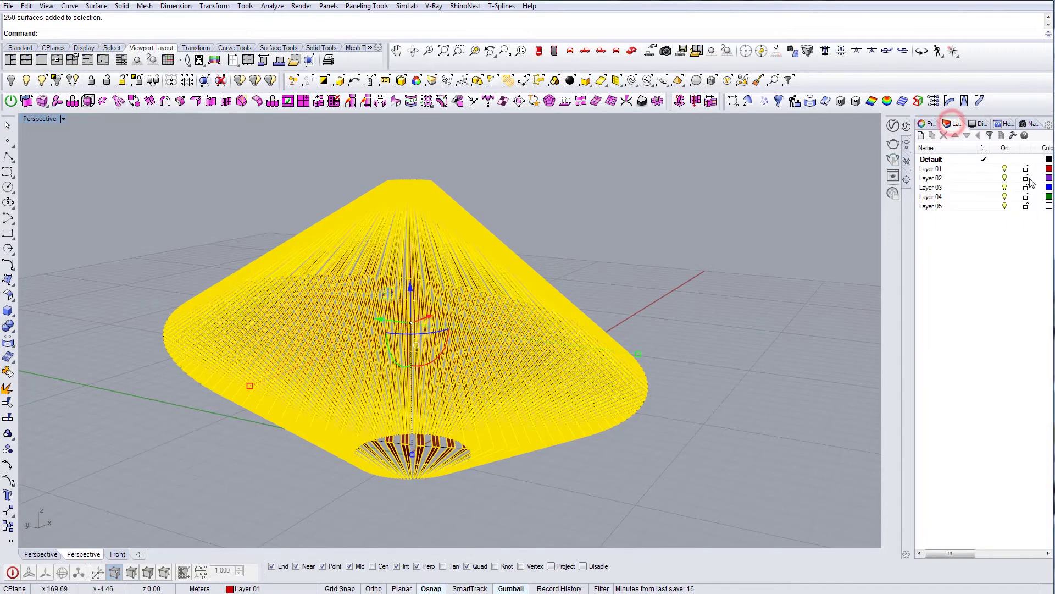
right_click(937, 207)
click(987, 400)
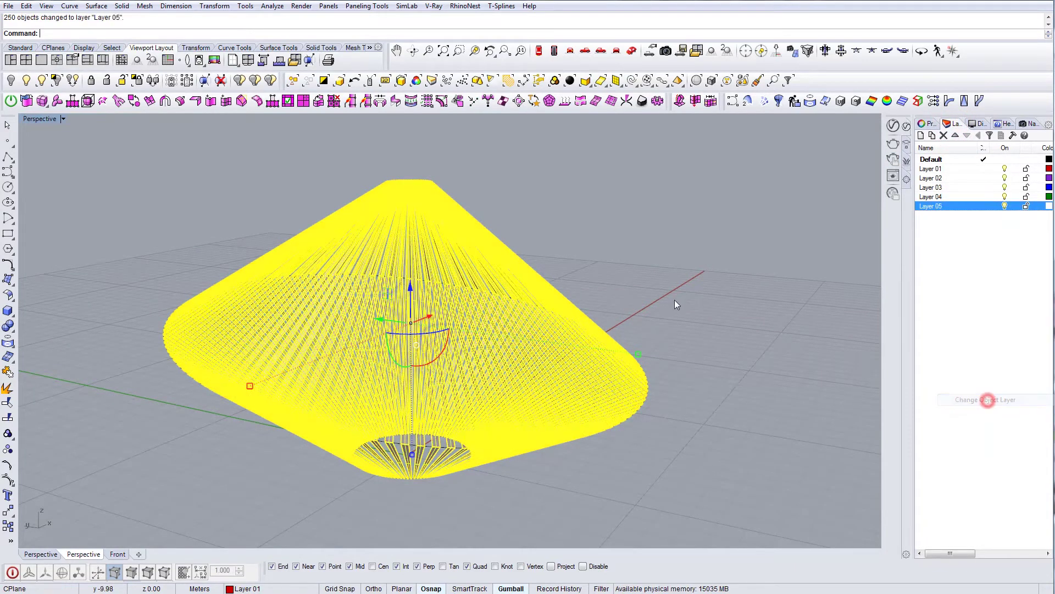
click(630, 257)
Step: Set the colour of Layer 05 to dark grey
right_drag(580, 291, 449, 343)
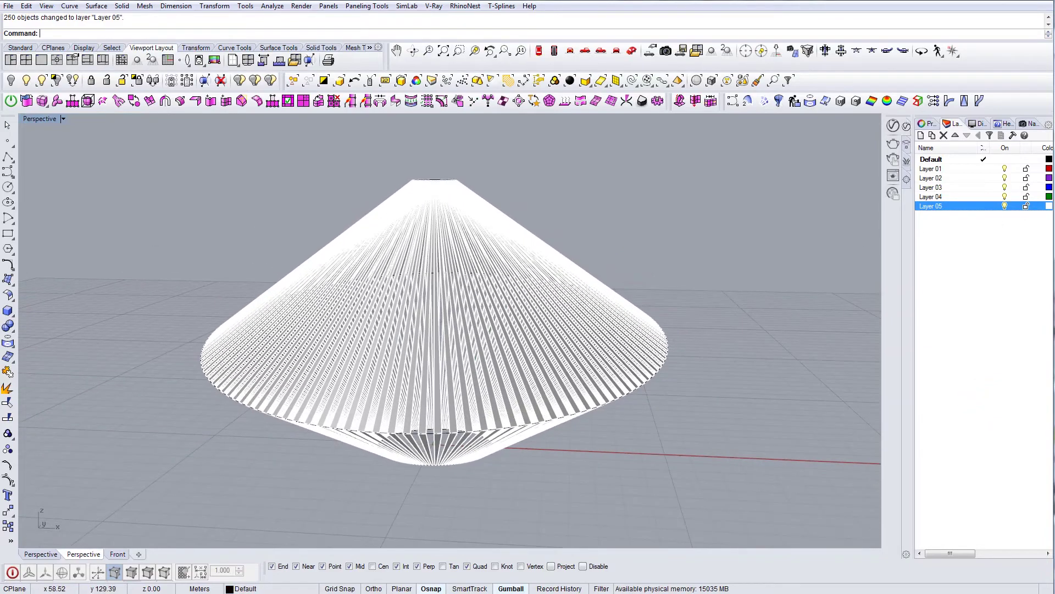
click(1049, 206)
drag(83, 166, 101, 178)
click(58, 292)
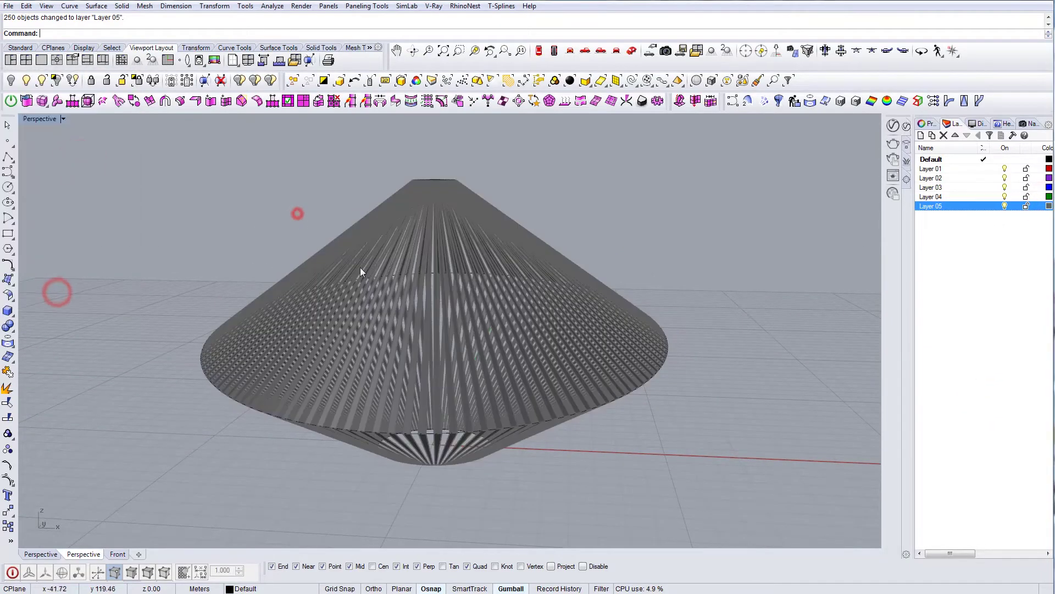
mouse_move(297, 212)
right_down()
mouse_move(586, 274)
mouse_move(522, 341)
right_up()
click(522, 340)
key(Escape)
Step: Extrude the circle at the lamp's small top opening a short way downward into a ring with the gumball
right_drag(421, 389, 506, 290)
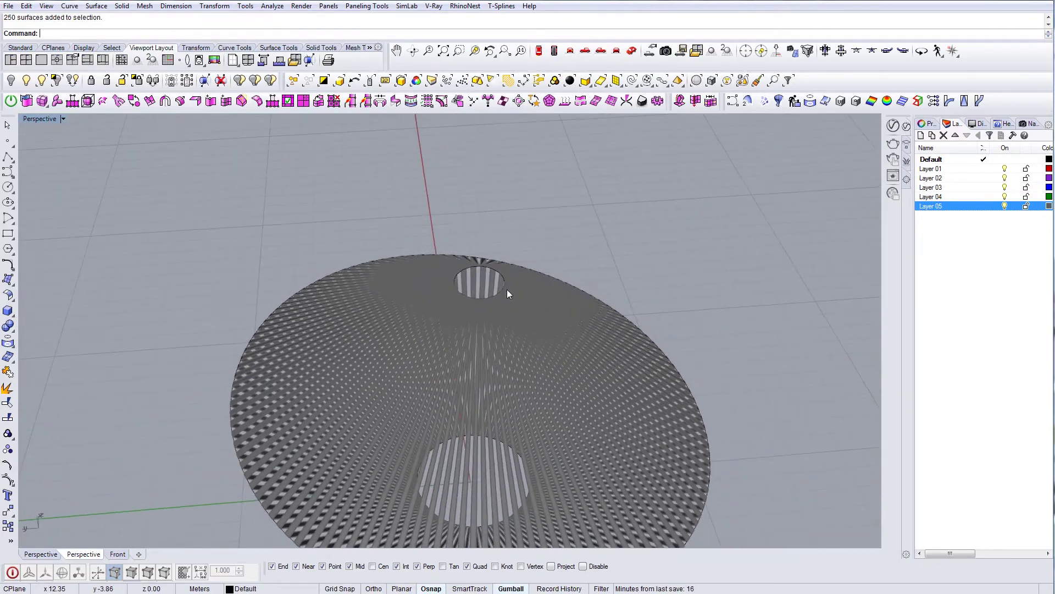
scroll(513, 285, up, 3)
click(512, 285)
click(191, 368)
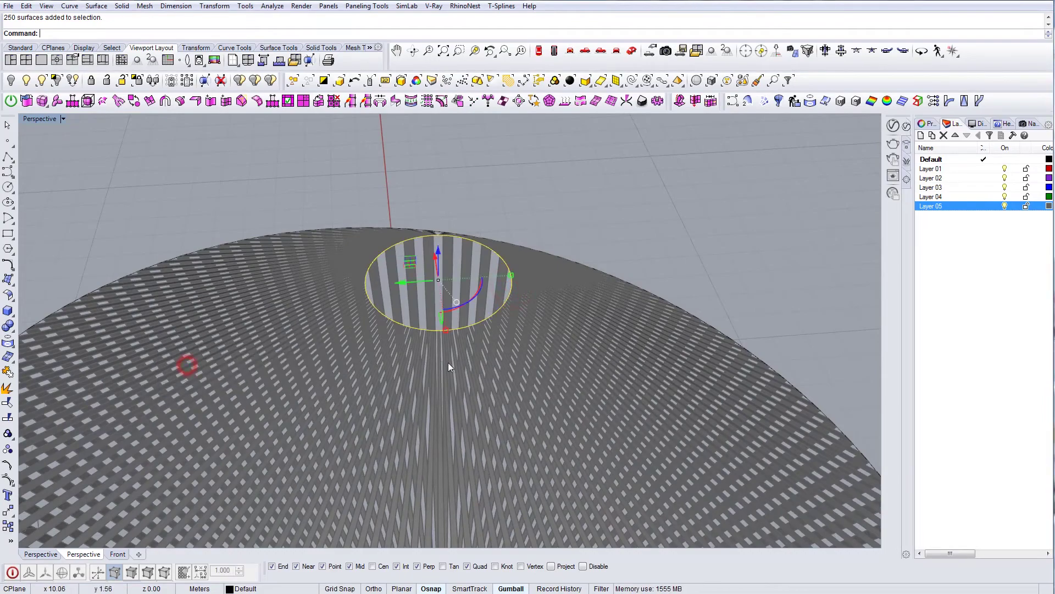
right_drag(447, 361, 423, 227)
drag(423, 226, 428, 238)
Step: Examine the extruded ring at the lamp's top opening up close
right_drag(429, 240, 450, 320)
scroll(401, 307, up, 3)
key(Escape)
click(403, 302)
key(Escape)
scroll(470, 323, up, 5)
scroll(464, 318, down, 9)
Step: Extrude the circle at the lamp's bottom opening into a thin ring with the gumball
right_drag(458, 252, 445, 365)
click(444, 413)
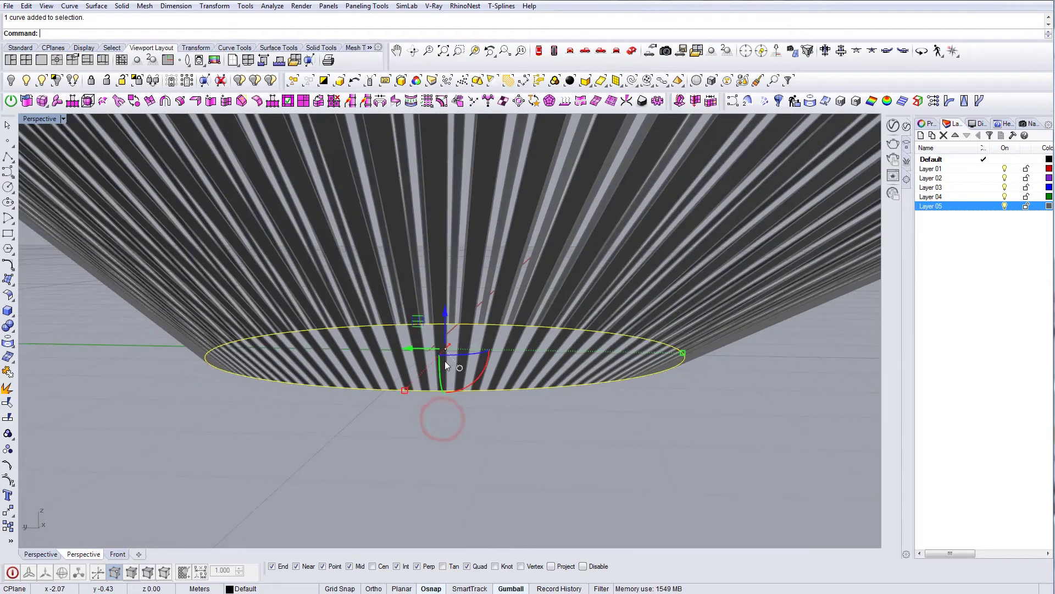
alt+drag(447, 318, 444, 394)
right_drag(433, 384, 389, 366)
scroll(387, 367, up, 5)
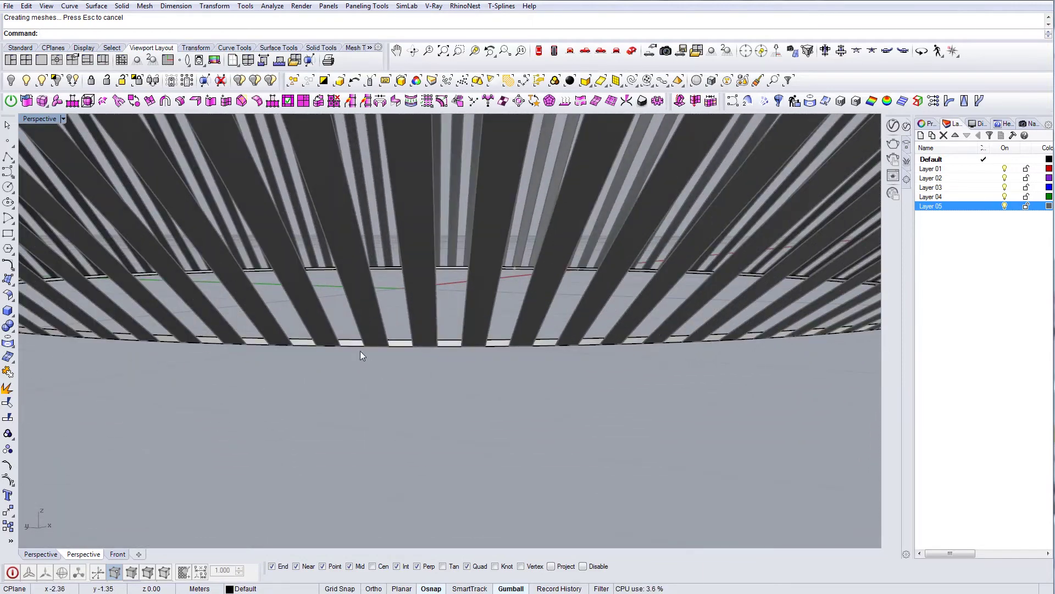
Step: Offset the bottom ring's surface inward with OffsetSrf, using FlipAll, Solid=Yes and a distance of 0.1
click(351, 343)
click(244, 369)
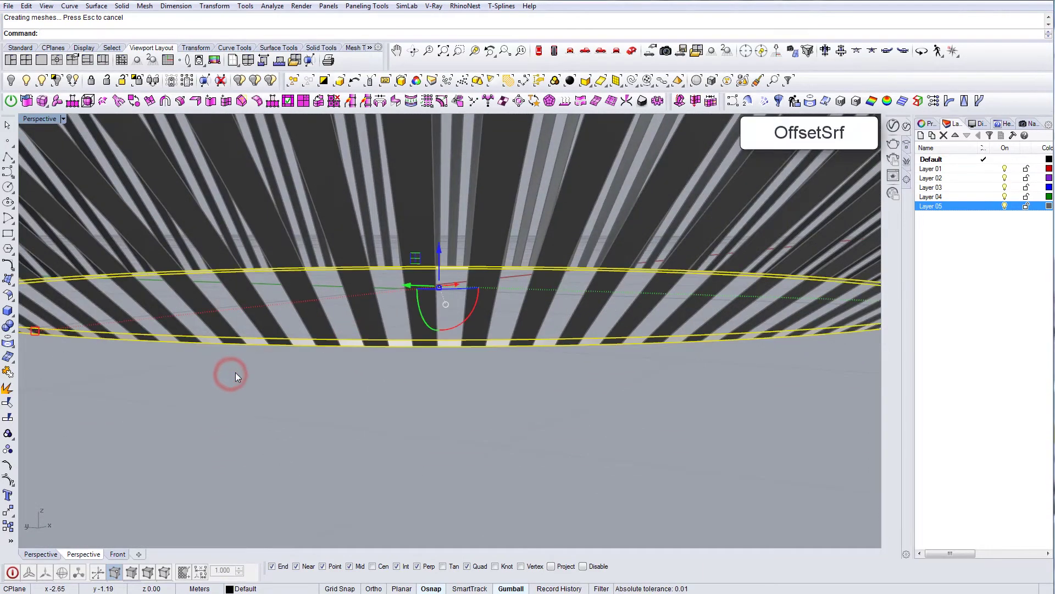
text(OffsetSrf)
key(Return)
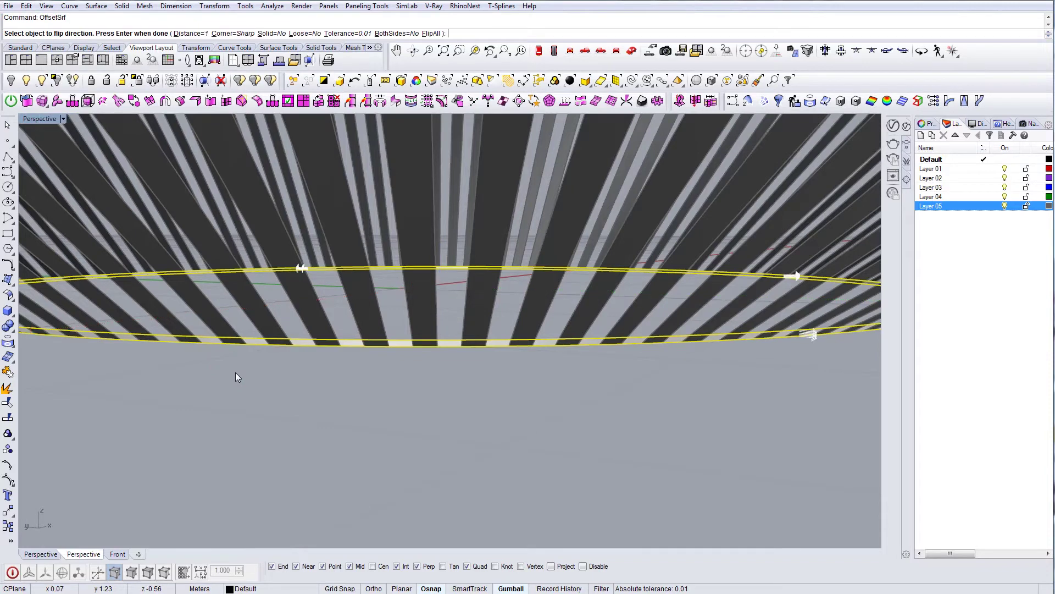
right_drag(265, 421, 442, 119)
click(431, 34)
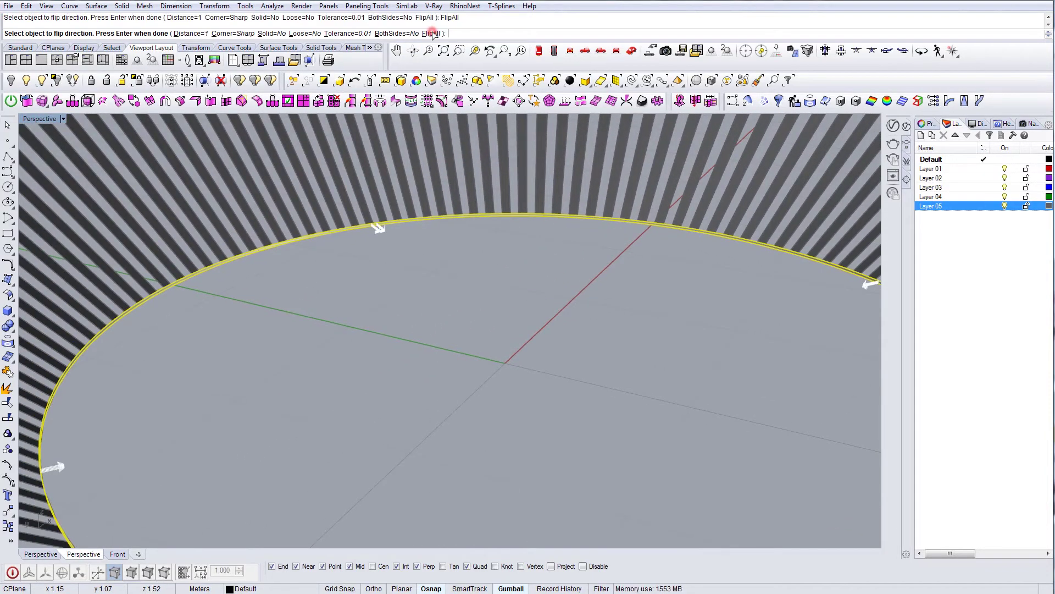
click(283, 34)
click(190, 34)
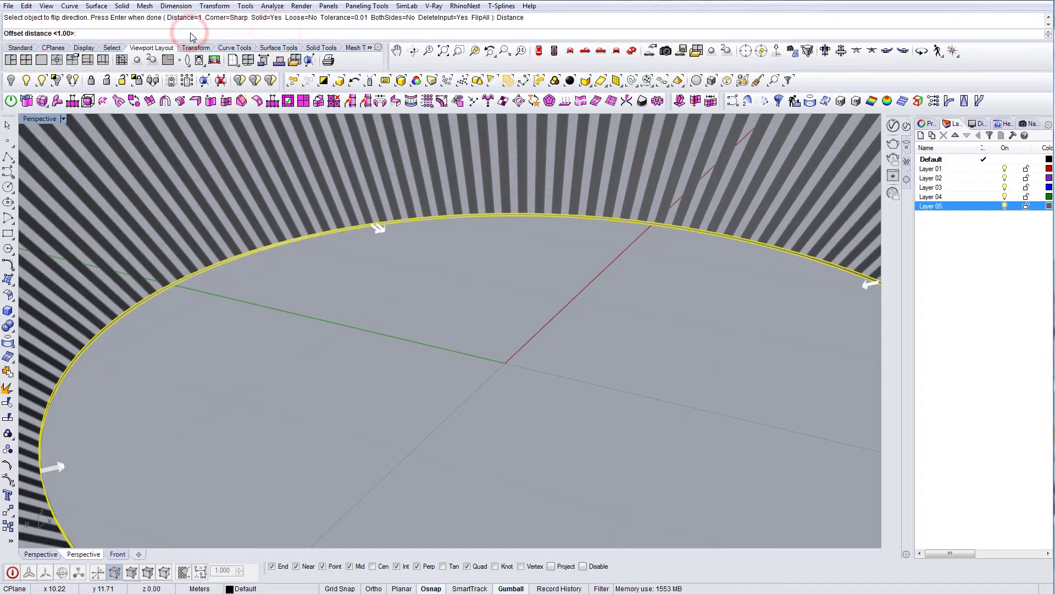
key(Return)
key(Return)
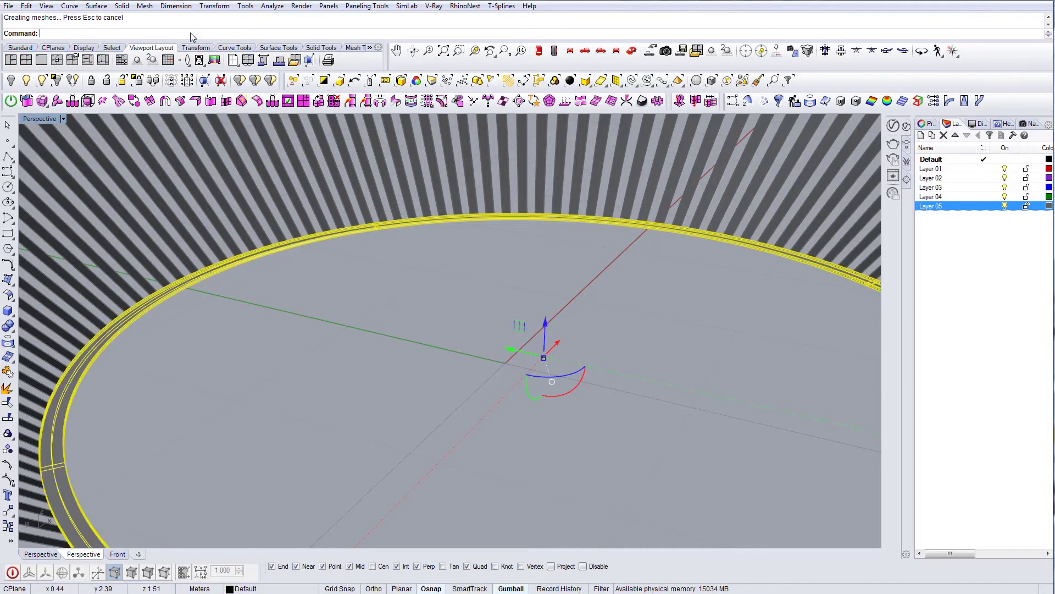
click(284, 310)
Step: Offset the ring at the lamp's top opening inward with OffsetSrf, using FlipAll and a distance of 0.05
scroll(308, 288, down, 3)
right_drag(309, 288, 408, 352)
scroll(374, 233, down, 4)
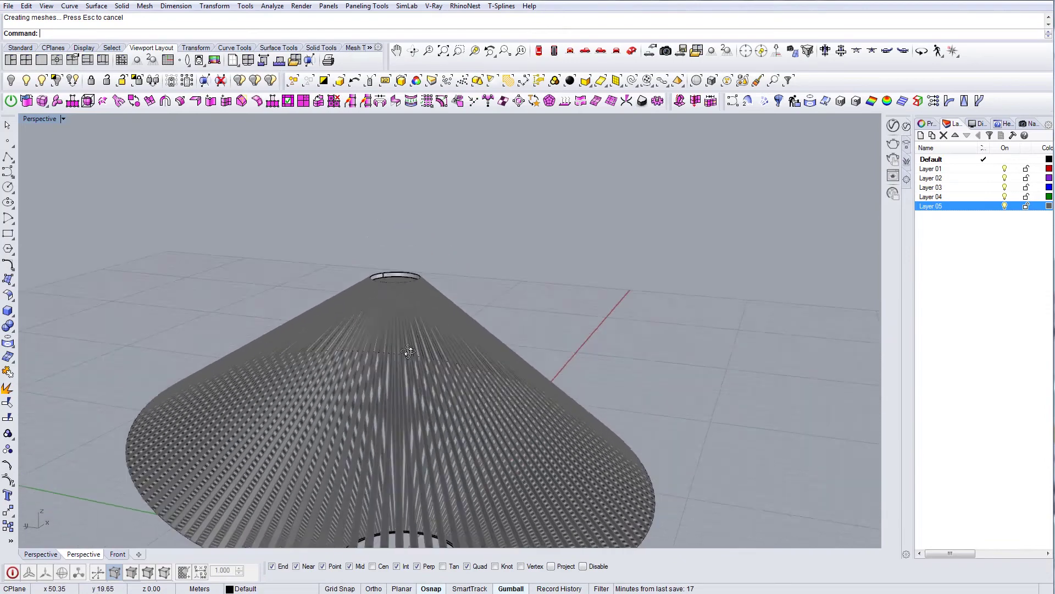
scroll(406, 308, up, 4)
click(389, 268)
scroll(379, 290, up, 2)
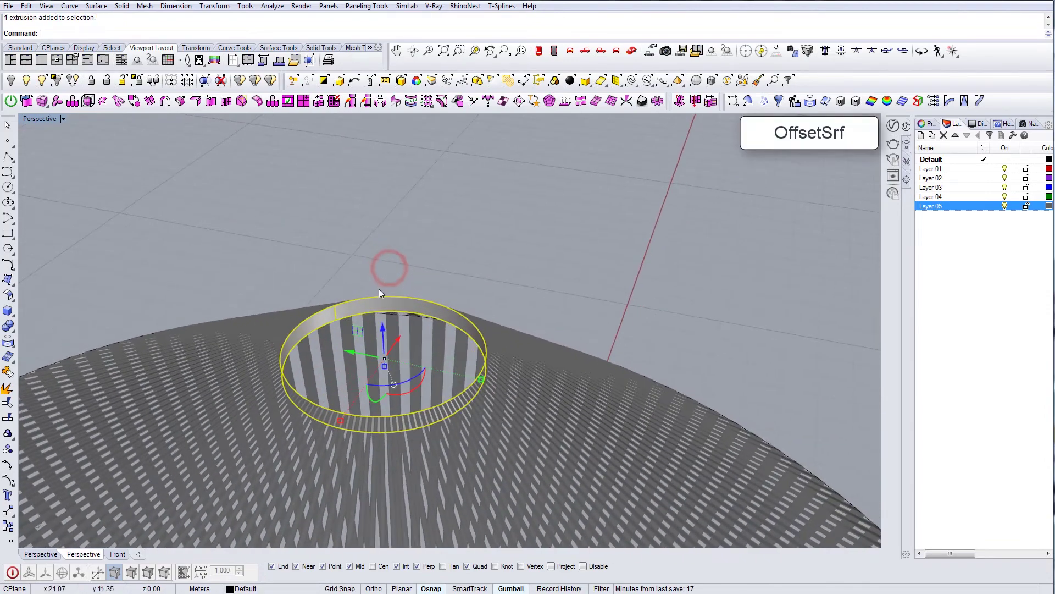
text(ffsetSrf)
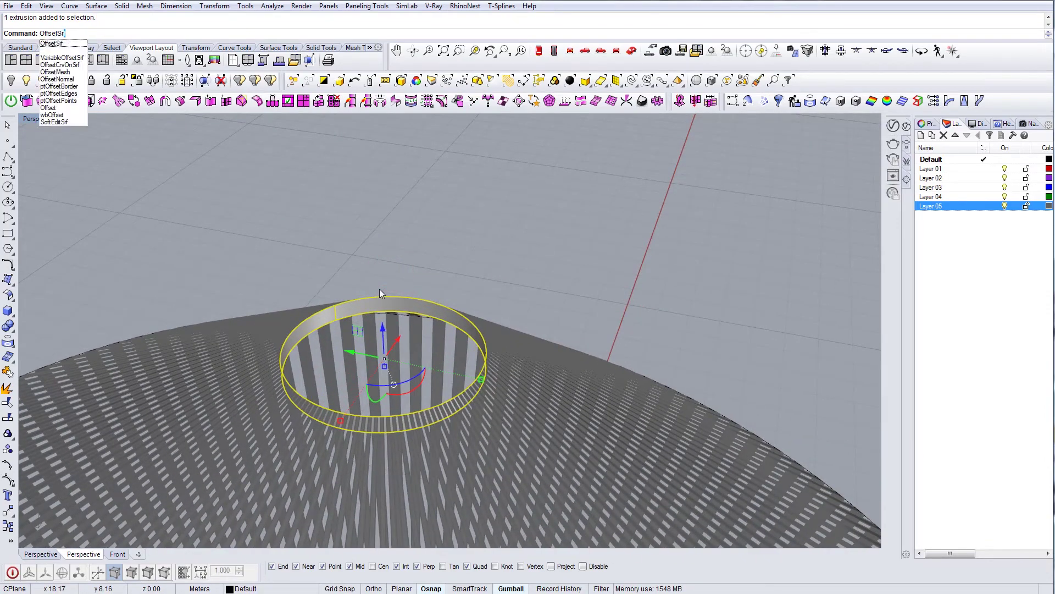
key(Return)
click(491, 33)
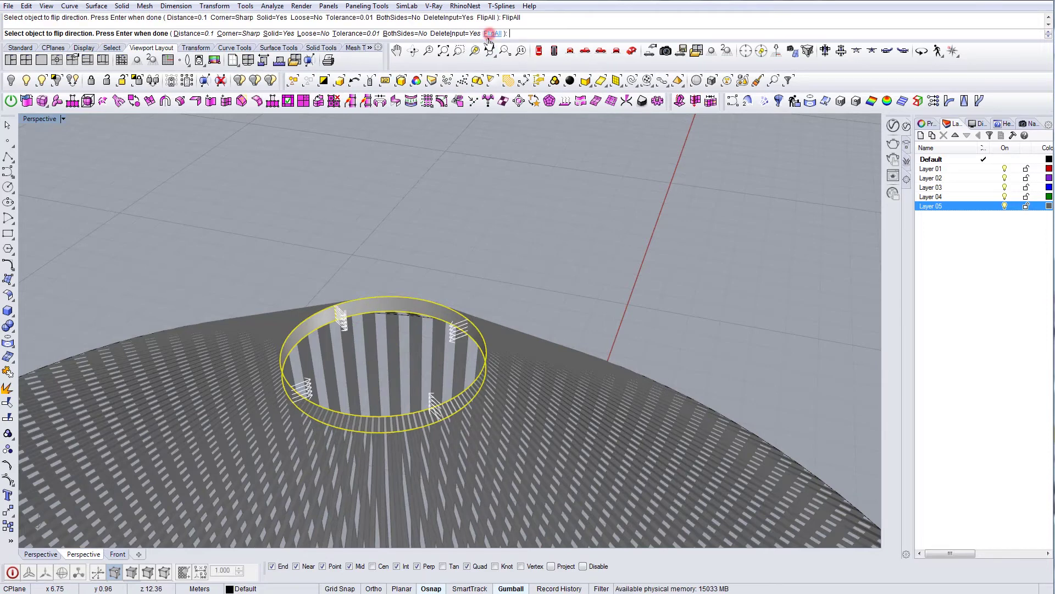
click(209, 35)
text(0.)
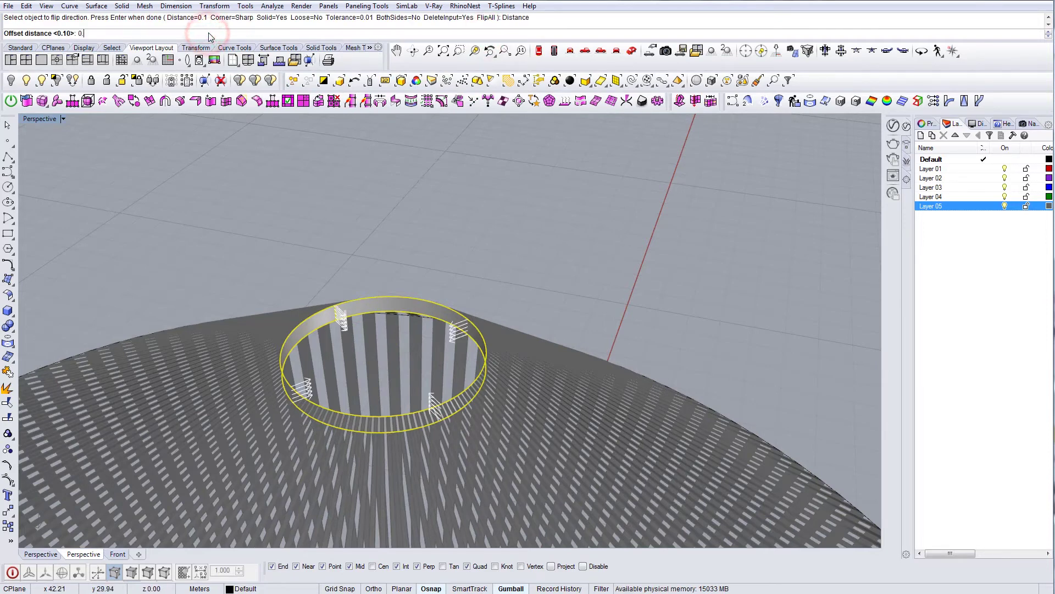
text(05)
key(Return)
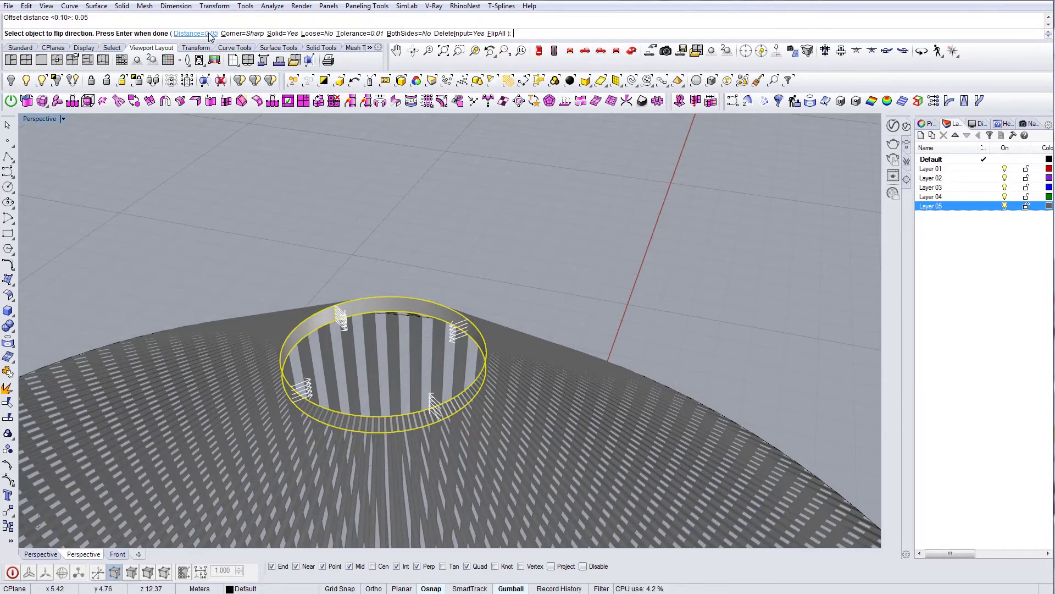
key(Return)
Step: Hide the baked lamp strips so that only the rings and the guide circle are left in view
scroll(449, 357, down, 10)
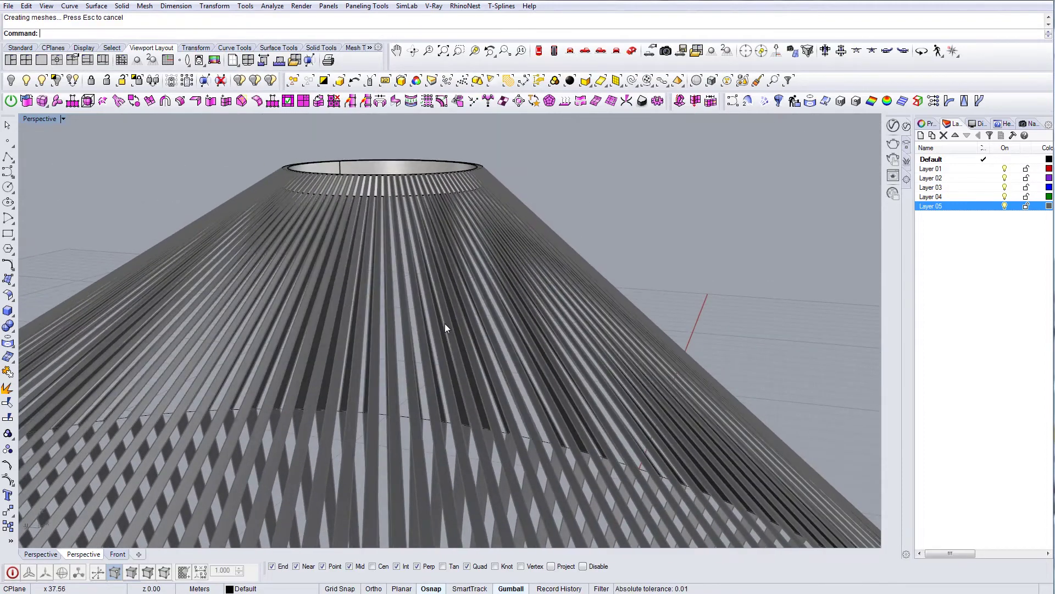
mouse_move(572, 427)
right_down()
mouse_move(595, 416)
mouse_move(557, 435)
right_up()
scroll(453, 384, up, 6)
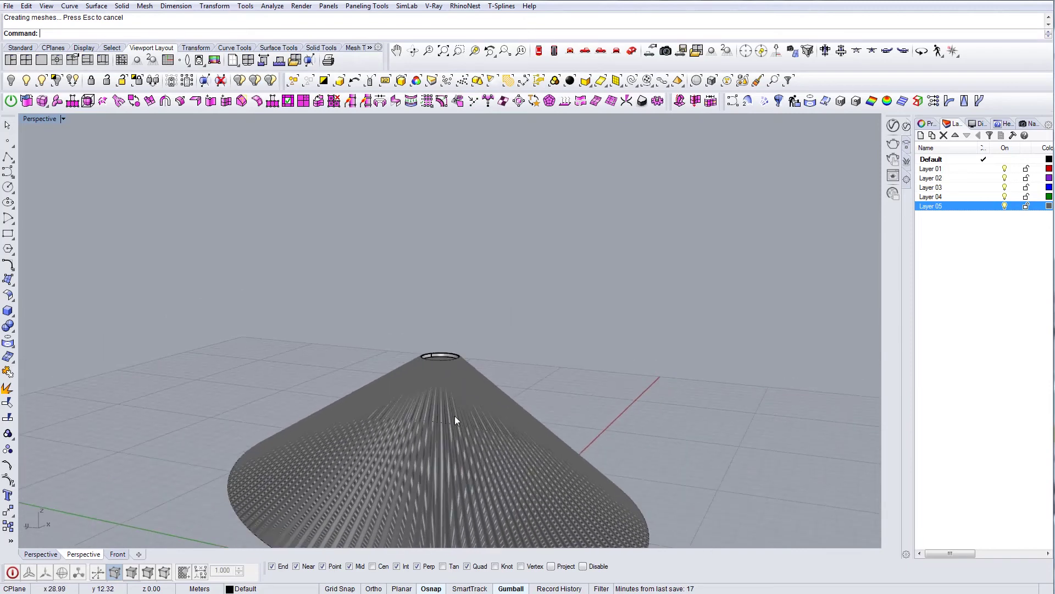
click(455, 414)
click(10, 80)
right_drag(495, 312, 542, 291)
scroll(509, 294, down, 4)
Step: Draw a vertical line in the Front view from the middle of the top ring down to just above the large circle
click(569, 51)
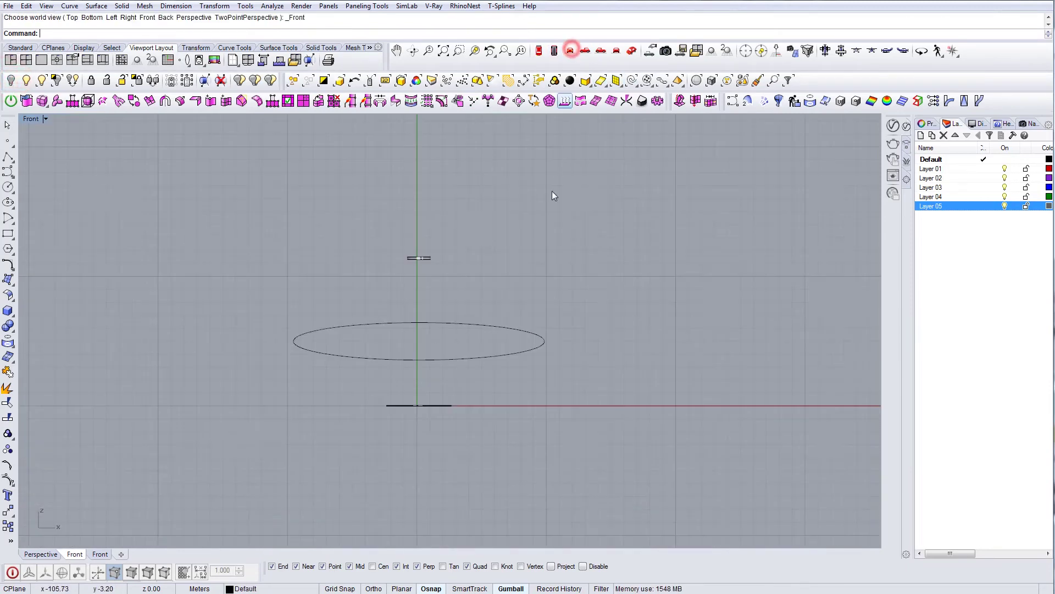
text(line)
key(Return)
scroll(458, 241, up, 5)
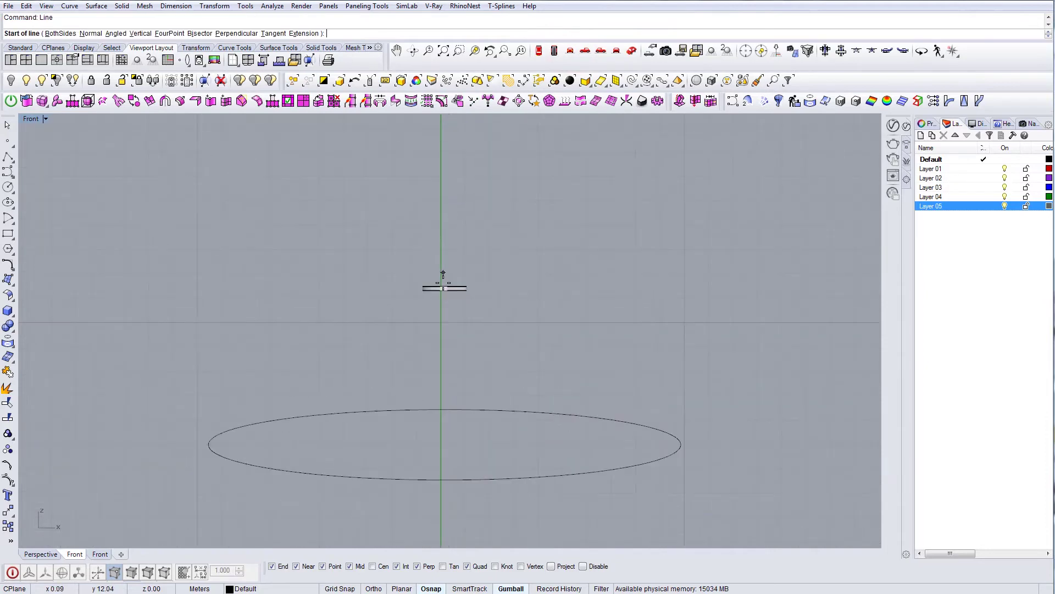
click(445, 287)
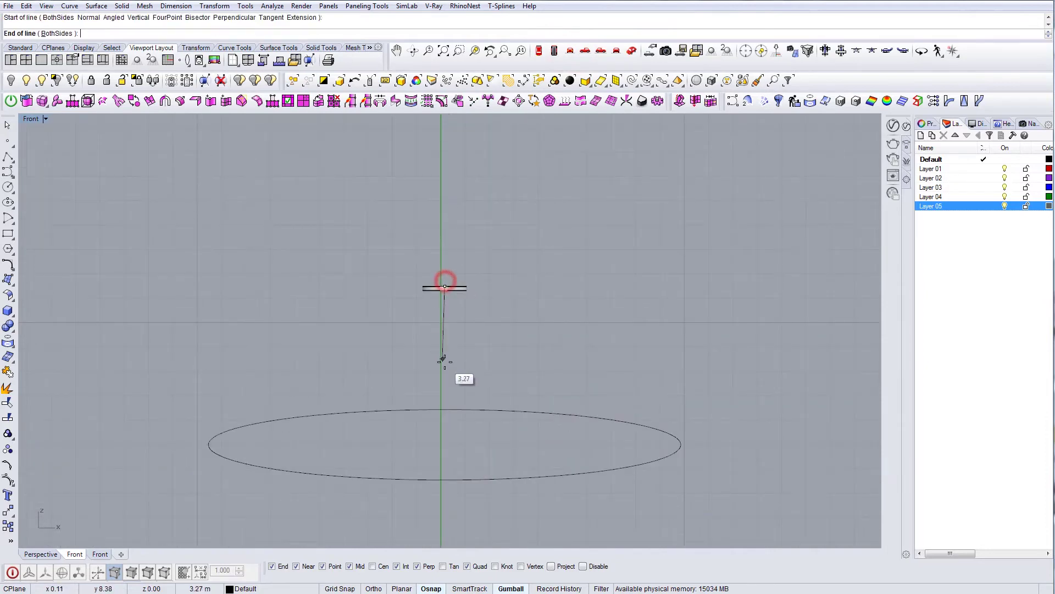
click(447, 391)
Step: Lengthen the vertical line with the gumball and move it up so that it runs through the top ring
click(445, 373)
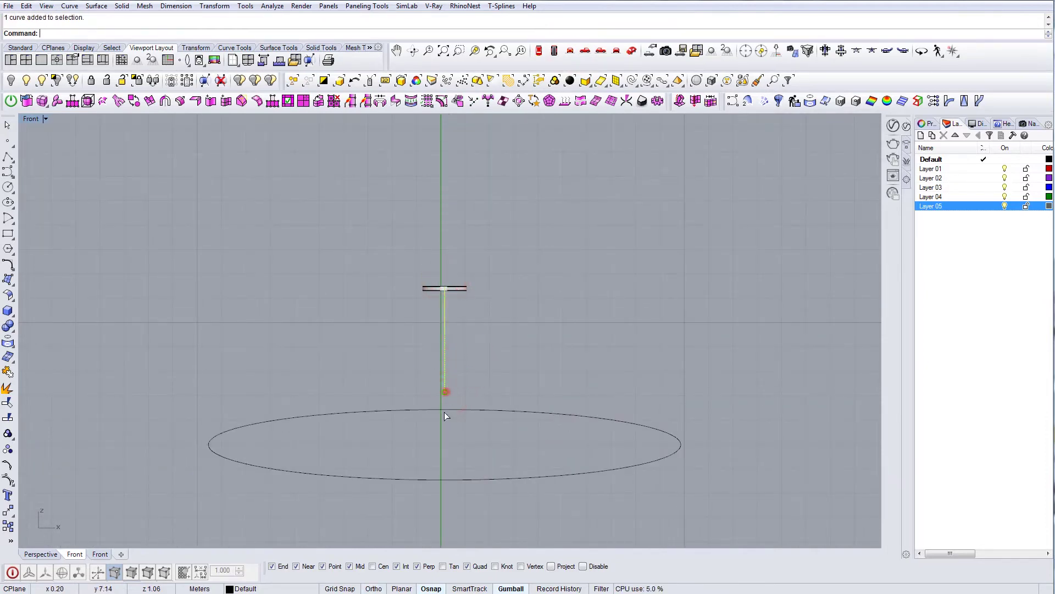
drag(445, 392, 450, 486)
scroll(465, 307, down, 4)
right_drag(464, 307, 467, 381)
drag(455, 375, 456, 351)
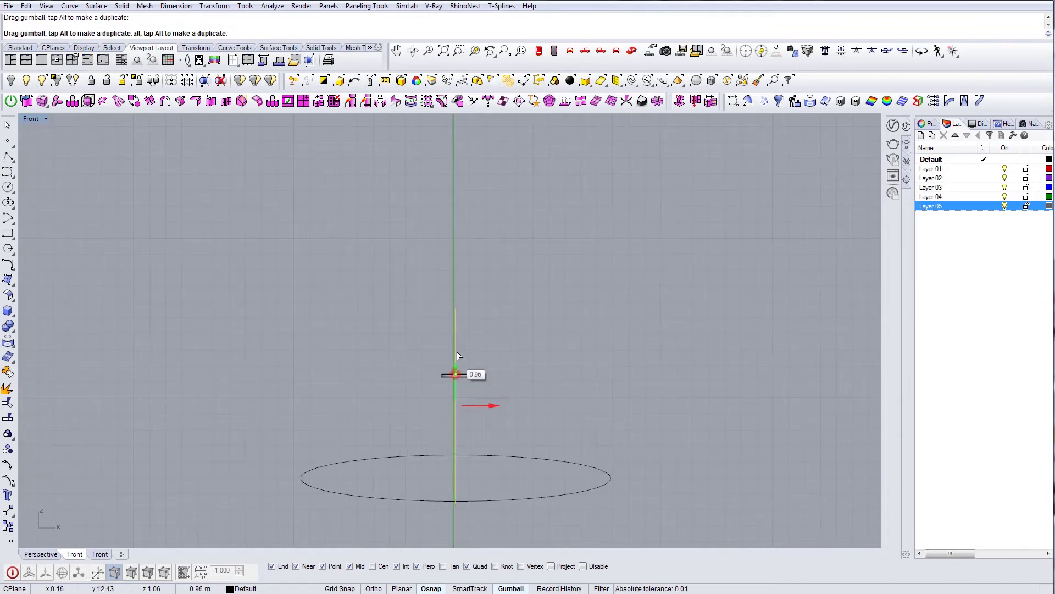
drag(463, 307, 460, 311)
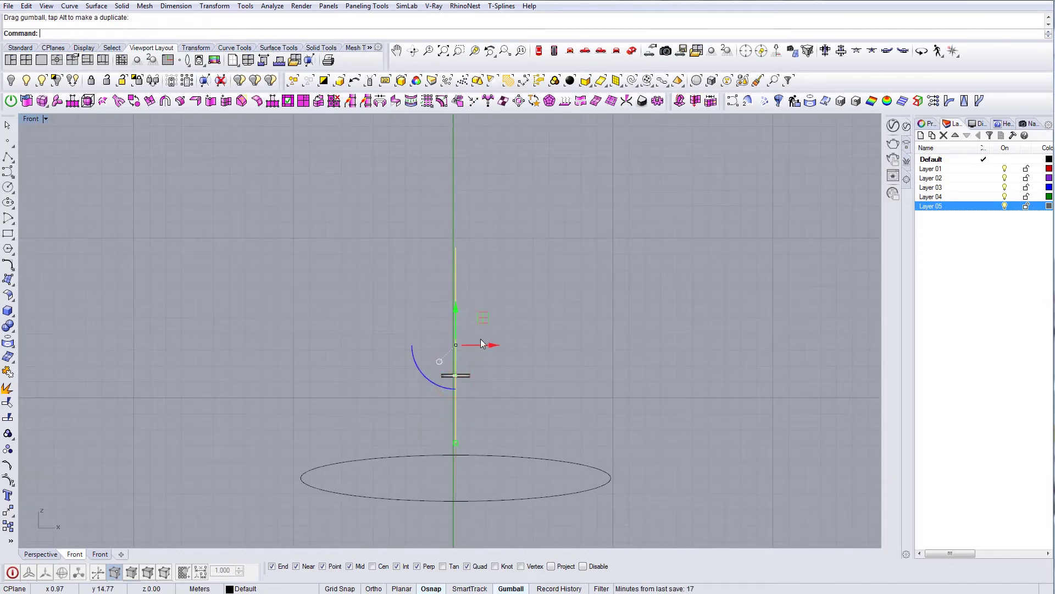
right_drag(491, 334, 505, 292)
click(481, 378)
scroll(481, 377, up, 2)
Step: Create a sphere centred on the vertical line's lower end, slightly wider than the top ring
right_drag(482, 377, 495, 361)
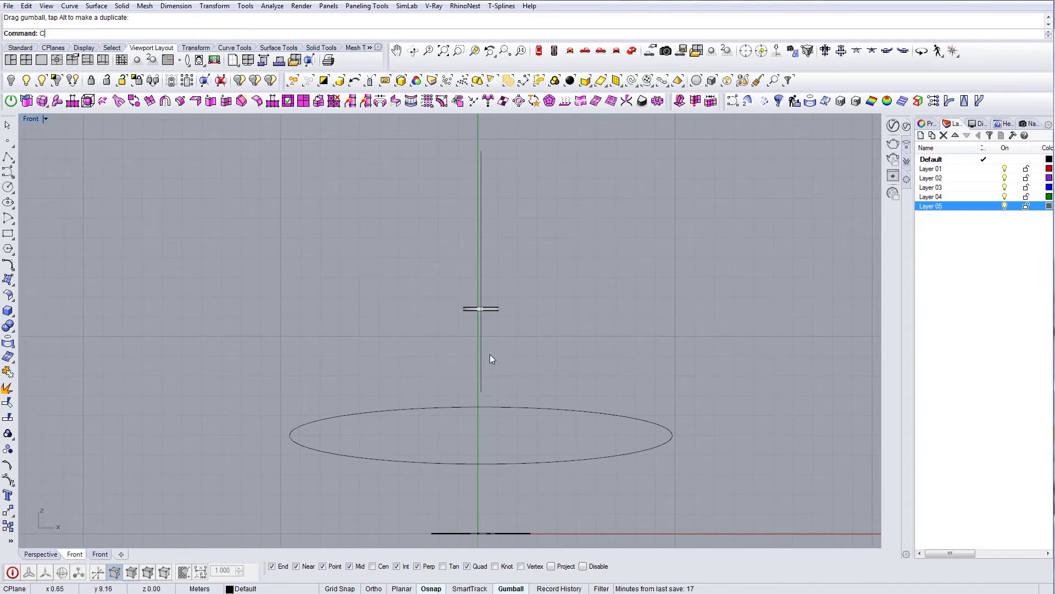
click(12, 329)
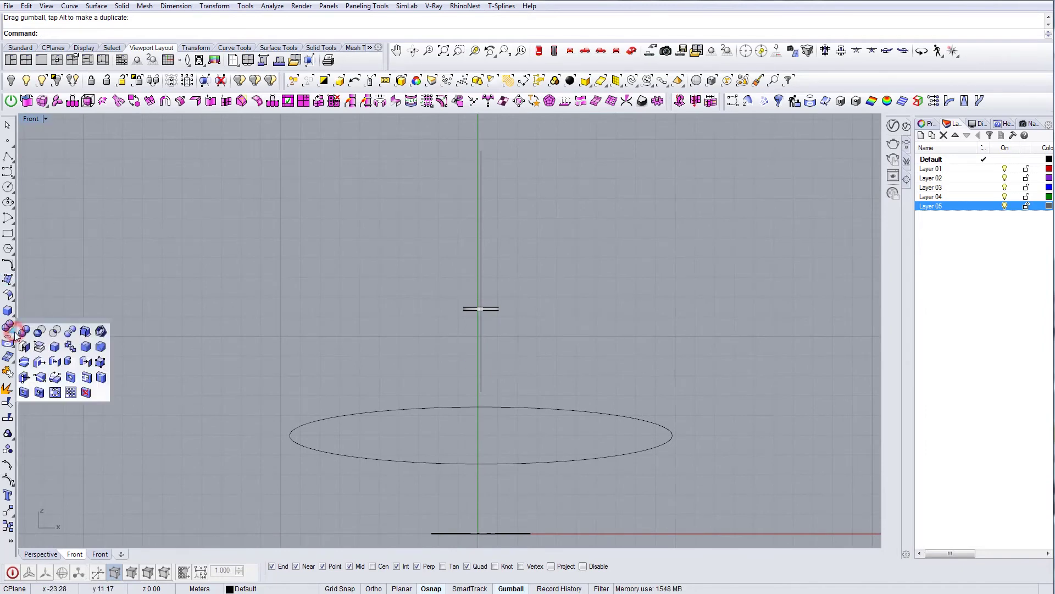
click(9, 311)
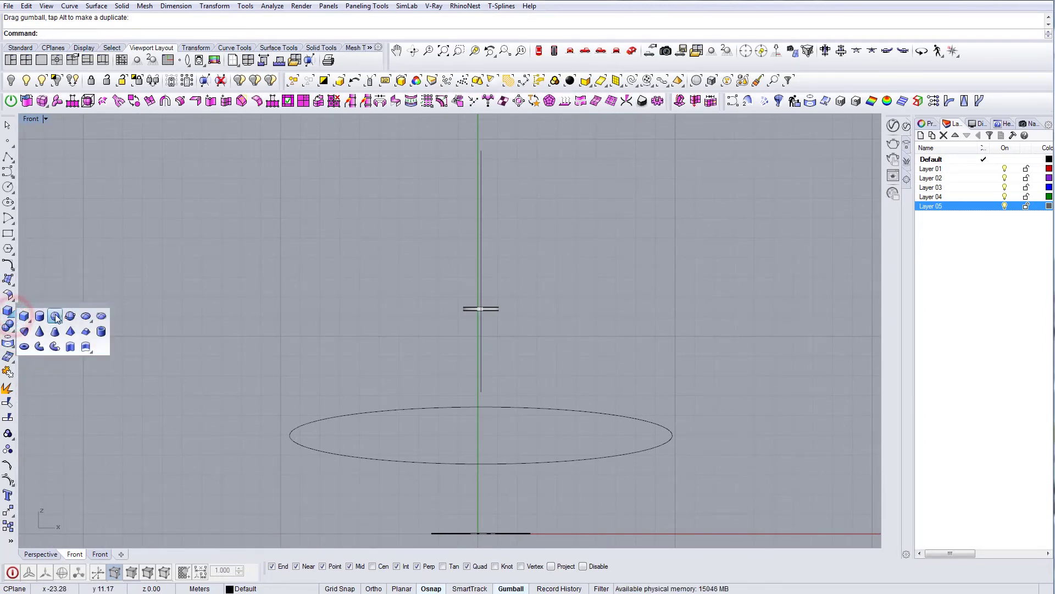
click(56, 318)
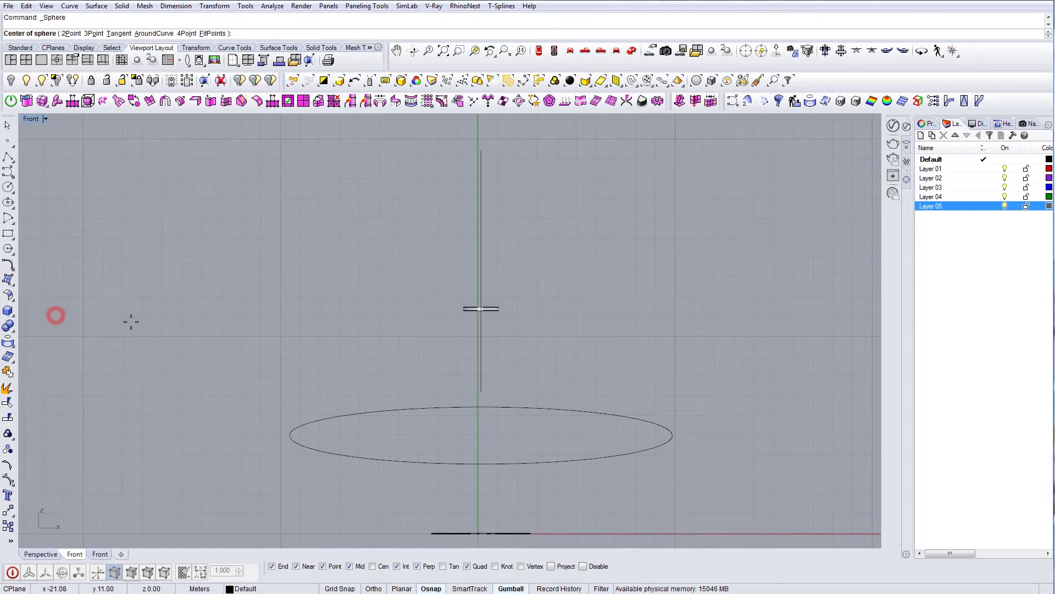
click(480, 391)
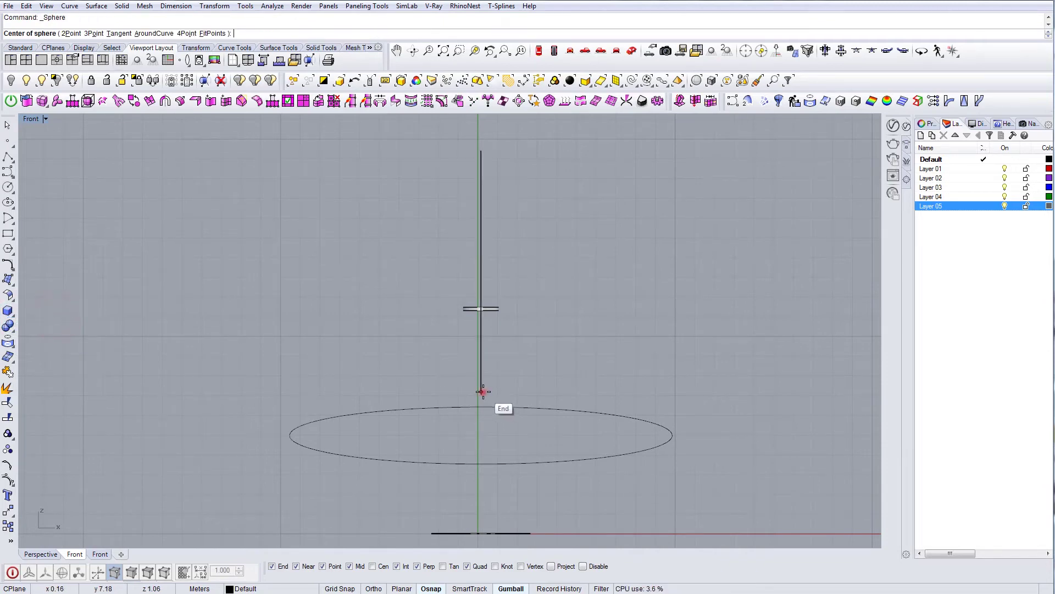
click(492, 364)
Step: Move the sphere slightly upward along the vertical line with the gumball
click(495, 375)
scroll(483, 367, up, 3)
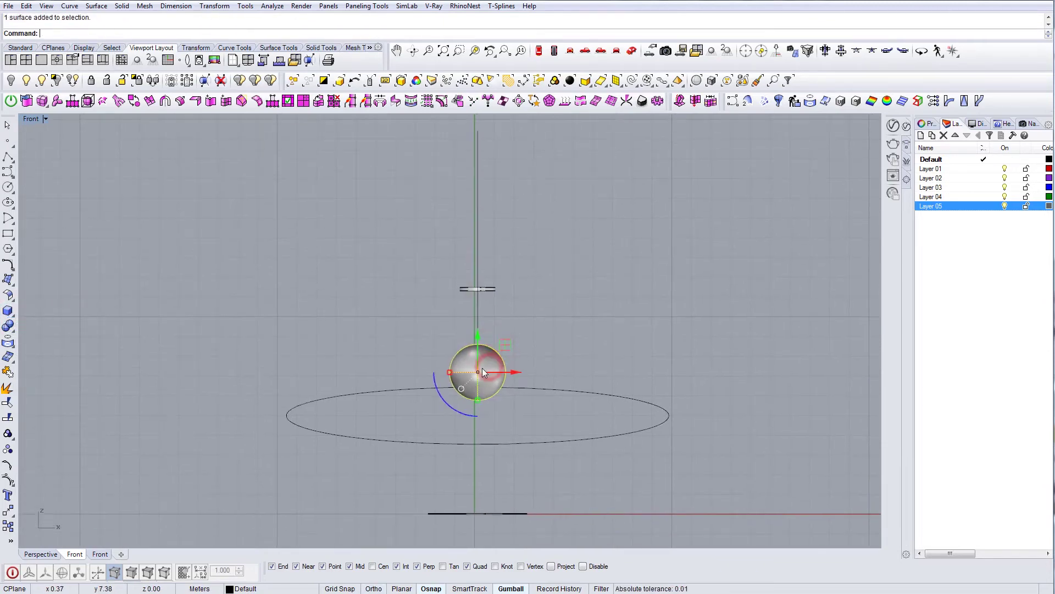
drag(479, 416, 480, 420)
key(ctrl+z)
click(486, 350)
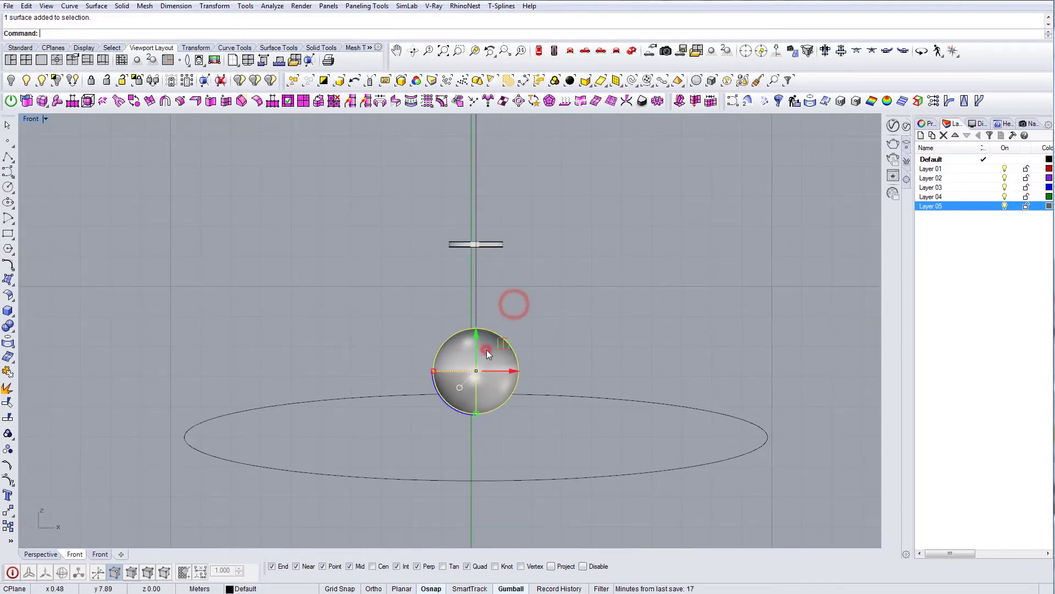
drag(476, 341, 478, 324)
click(492, 332)
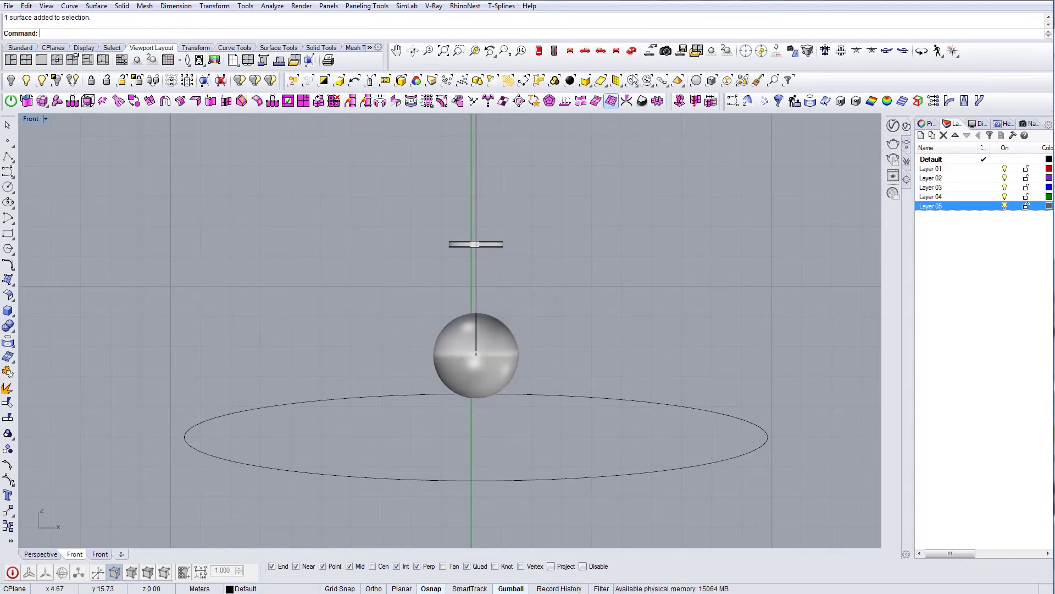
Step: Turn the vertical line into a pipe with flat caps and a radius of 0.05 at both ends
click(632, 51)
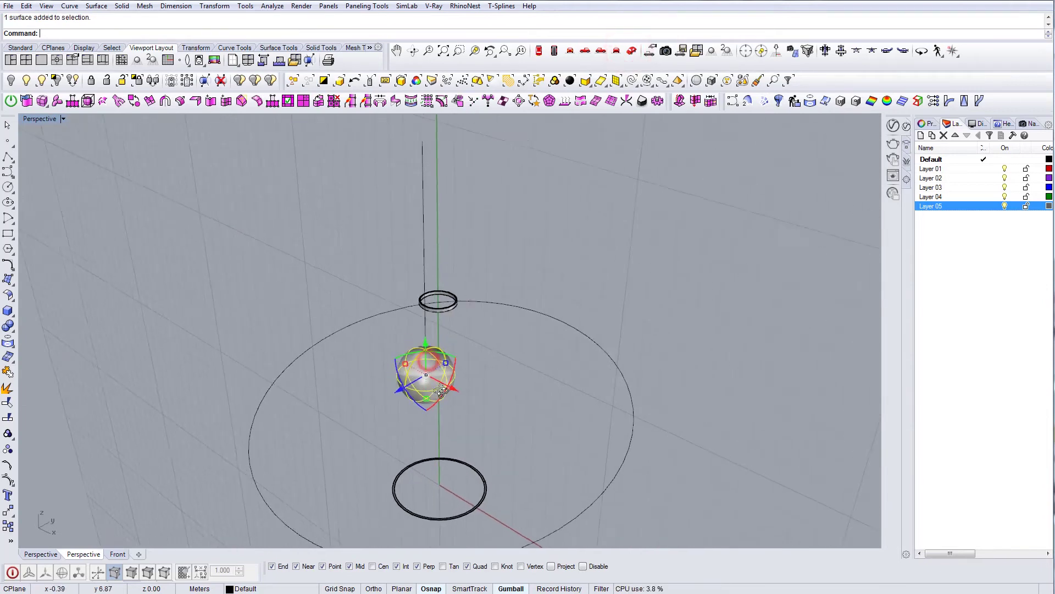
scroll(422, 388, up, 3)
shift+drag(473, 346, 463, 360)
click(493, 371)
right_drag(493, 370, 518, 351)
click(483, 245)
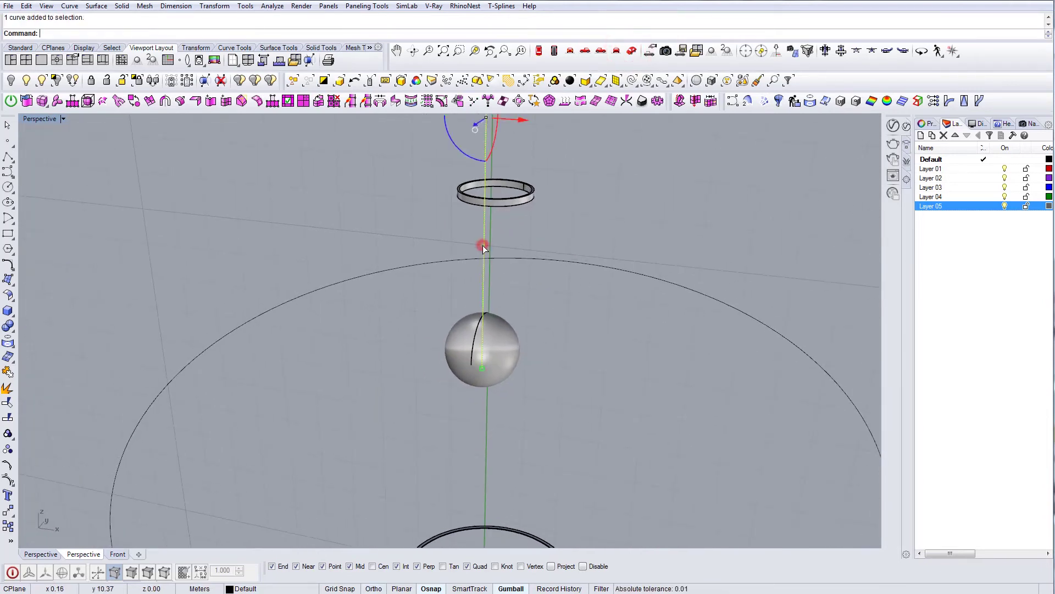
text(Pipe)
key(Return)
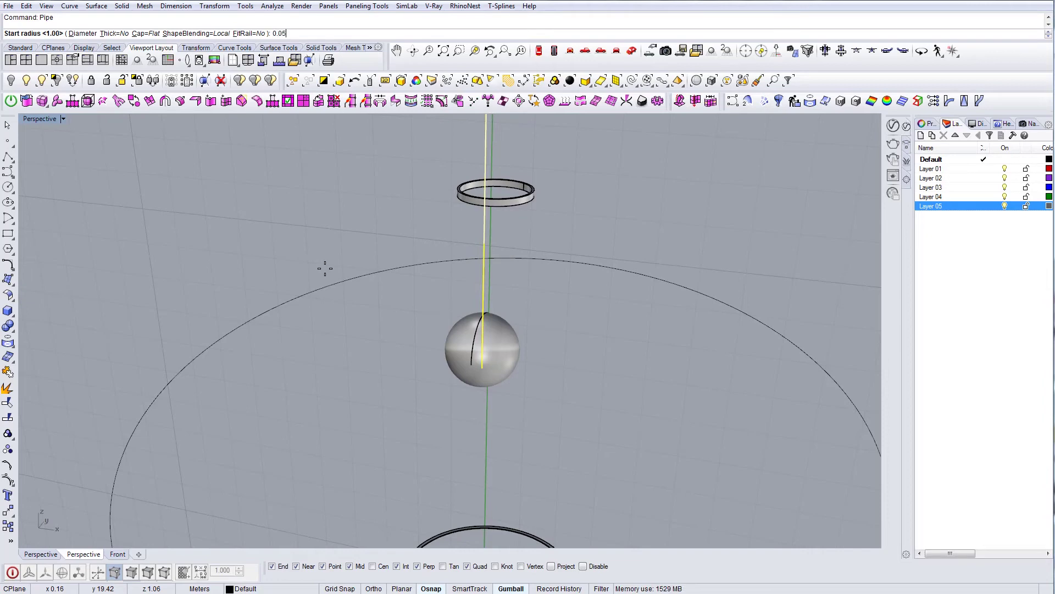
key(Return)
key(Return)
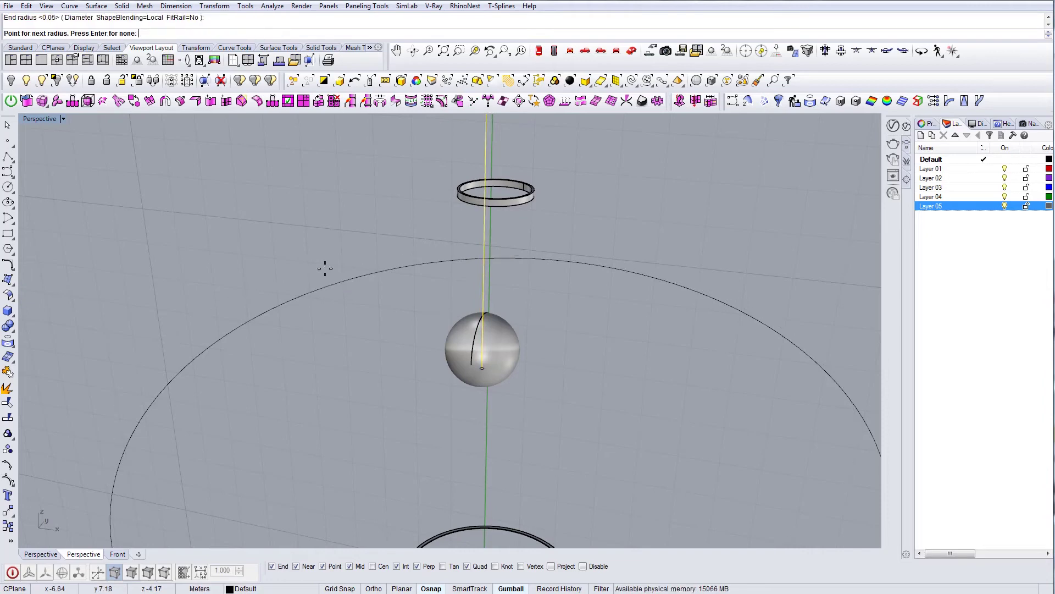
key(Return)
Step: Copy the sphere upward along the pipe with the gumball so that the copy slightly overlaps the original
right_drag(553, 339, 483, 344)
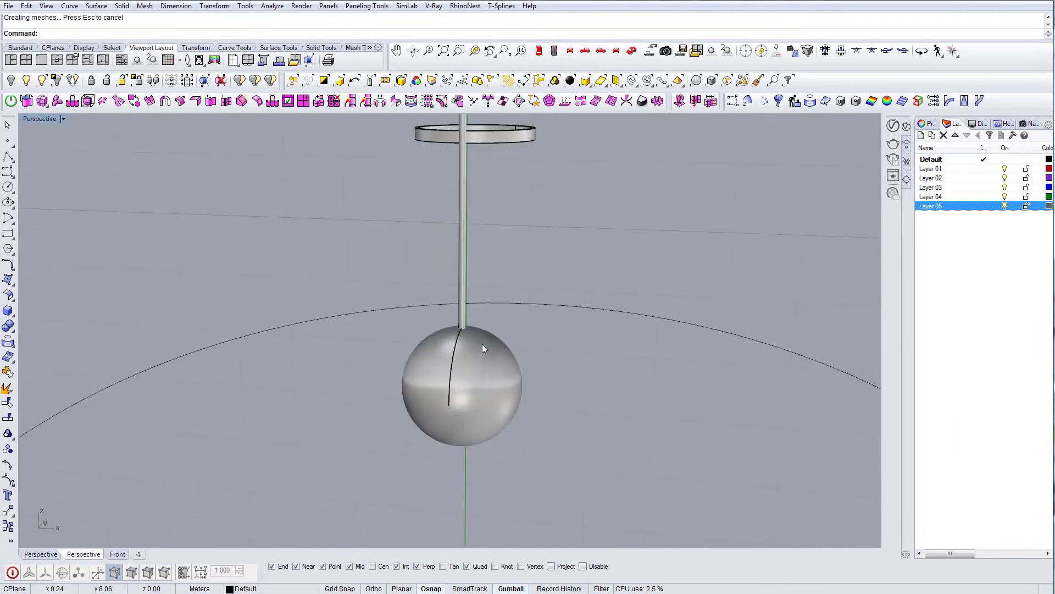
click(483, 344)
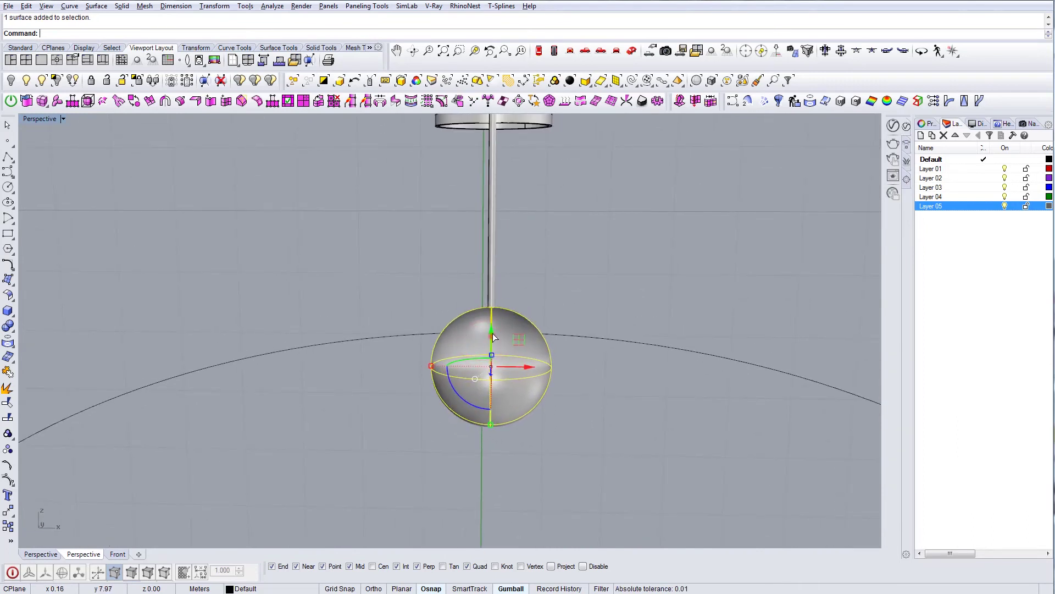
drag(493, 333, 511, 220)
key(alt)
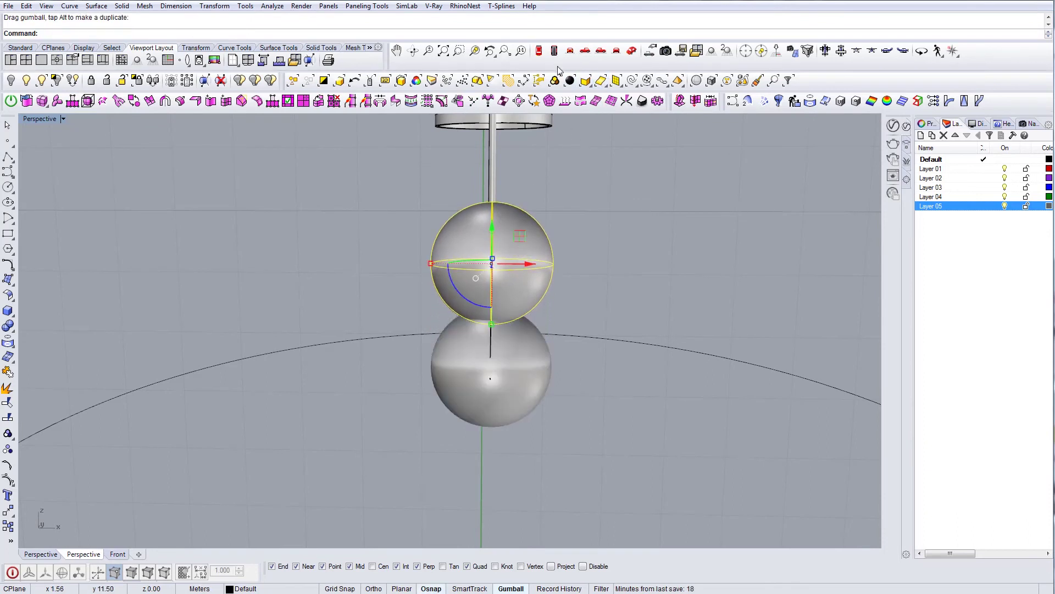
Step: Draw a horizontal line in the Front view across the upper sphere, slightly above its middle and extending past both sides
click(570, 51)
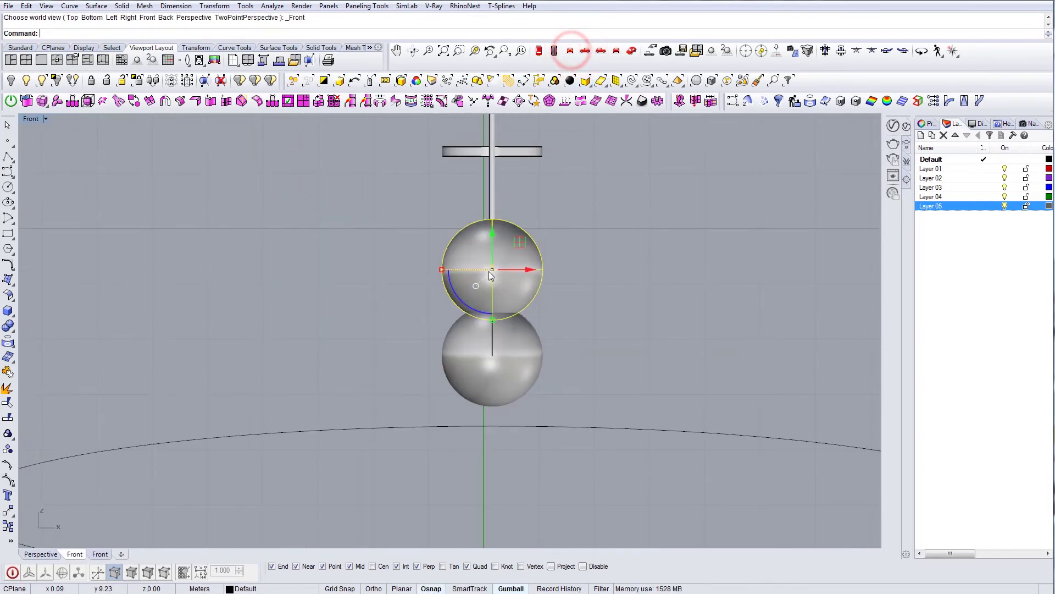
text(line)
key(Return)
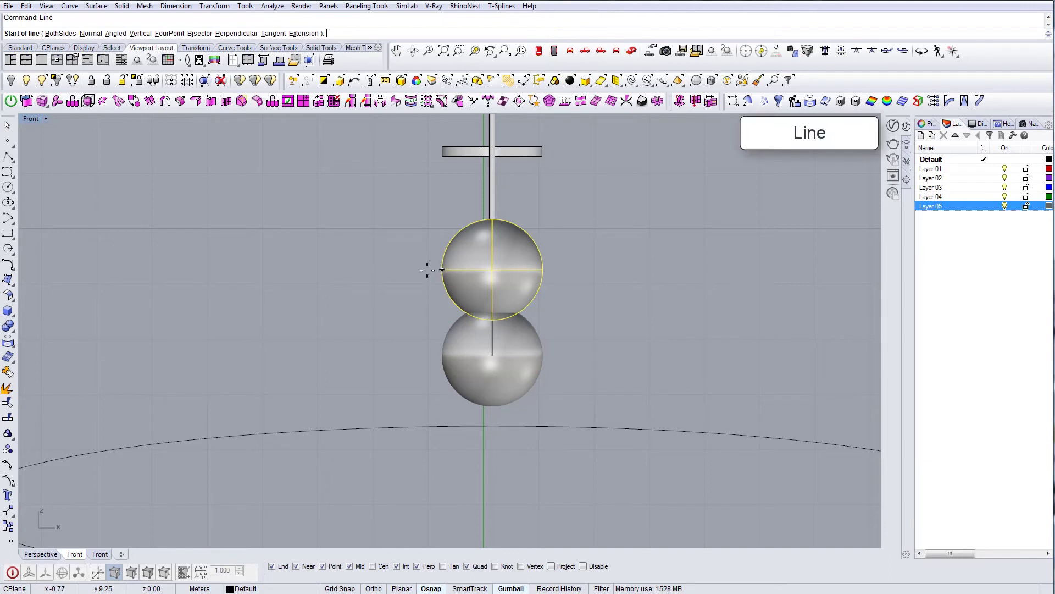
click(387, 264)
click(588, 263)
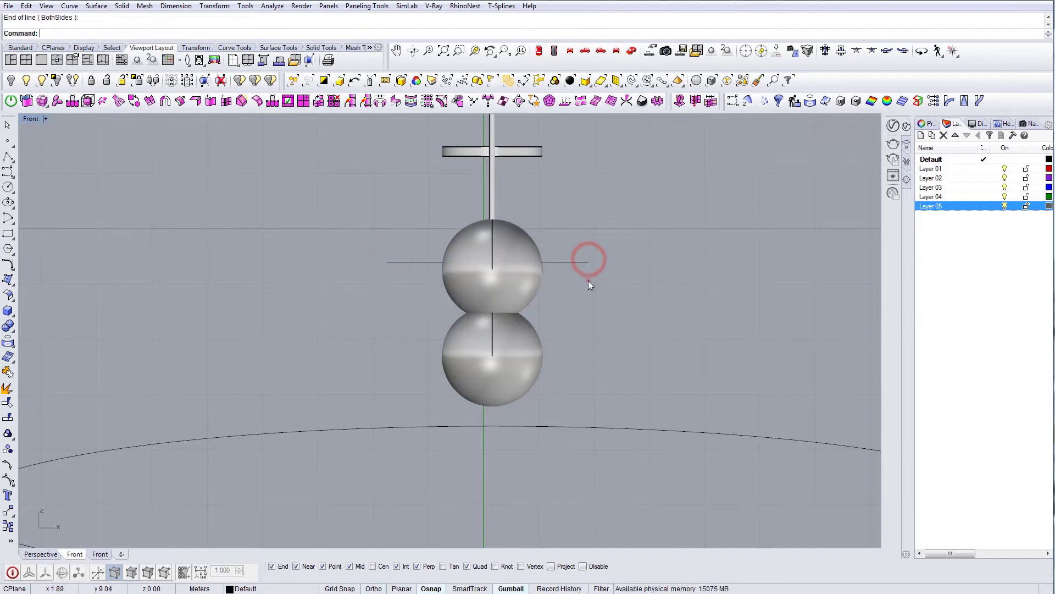
Step: Extrude the horizontal line with the gumball into a flat cutting surface that passes through the upper sphere
click(588, 281)
right_drag(564, 266, 573, 290)
click(632, 51)
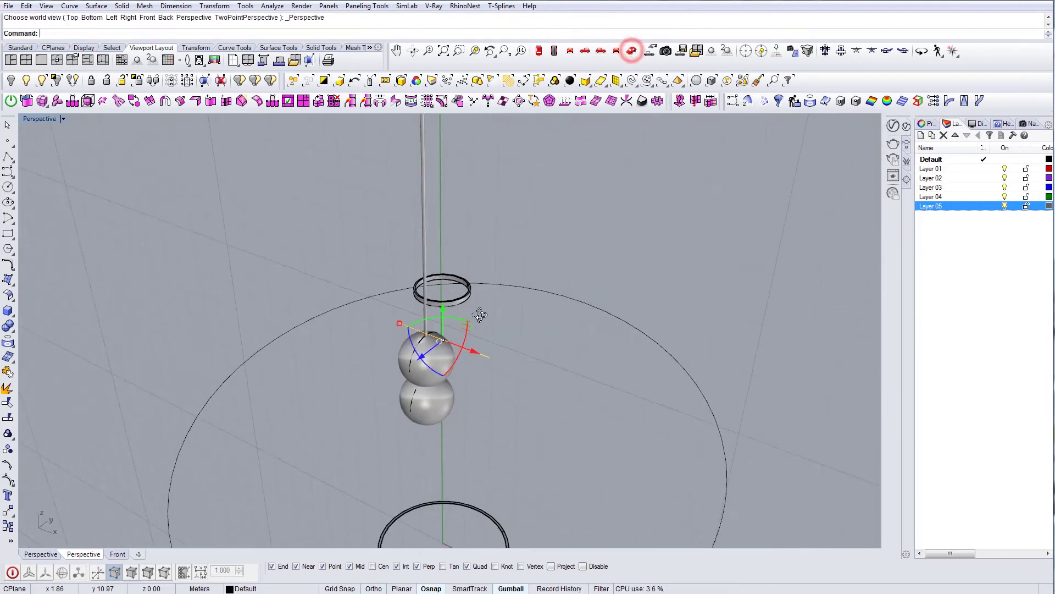
drag(412, 350, 315, 392)
click(315, 391)
right_drag(315, 391, 423, 359)
Step: Boolean-split the upper sphere with the flat cutting surface
text(B)
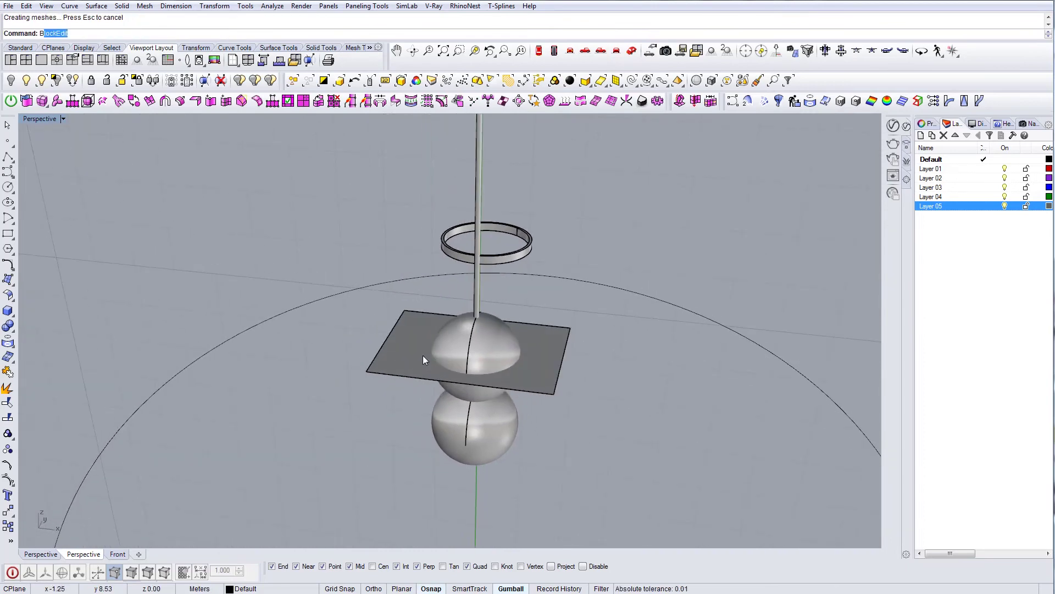
text(ooleanSplit)
key(Return)
click(505, 349)
right_click(505, 348)
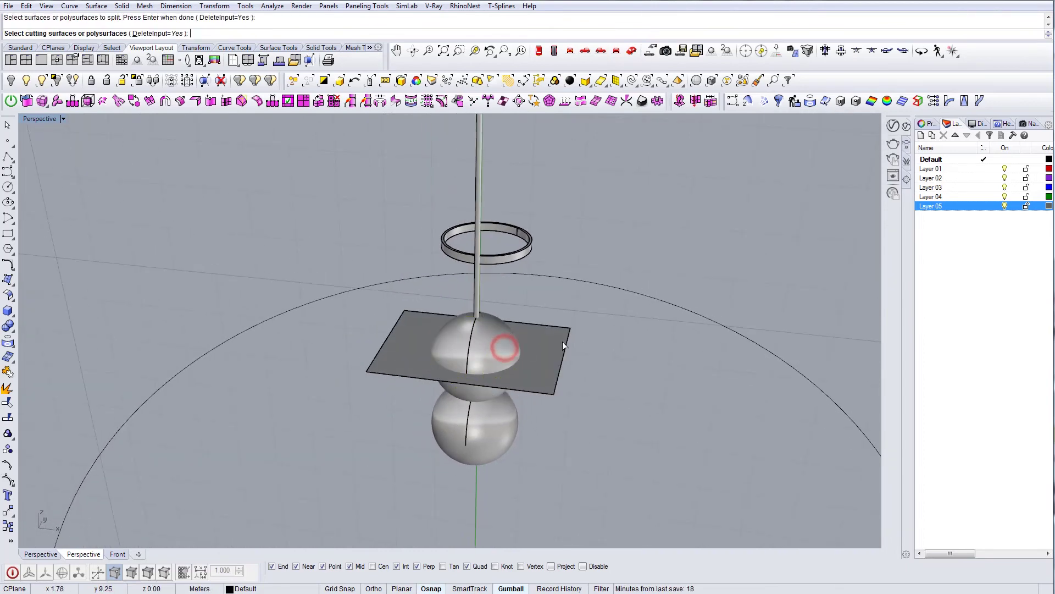
click(562, 342)
right_click(563, 341)
Step: Delete the cutting surface and the lower part of the split sphere, keeping only the upper cap
click(552, 358)
key(Delete)
click(492, 385)
key(Delete)
Step: Reshape the remaining cap into a taller, narrower dome with the gumball and lower it onto the bulb
right_drag(491, 384, 509, 293)
click(523, 314)
drag(501, 299, 497, 311)
right_drag(497, 311, 503, 370)
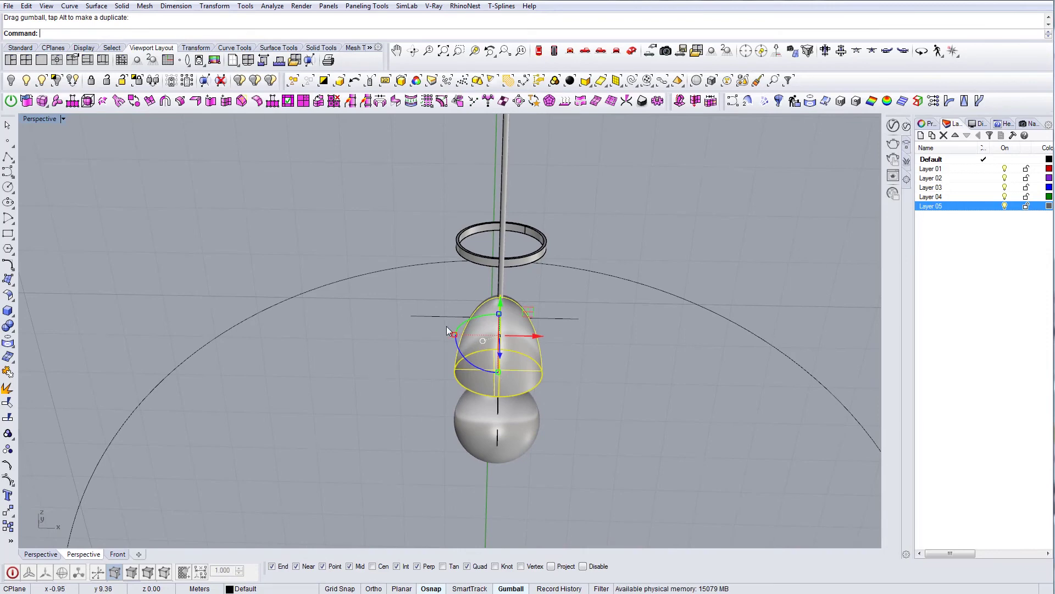
drag(447, 328, 473, 339)
right_drag(473, 338, 497, 268)
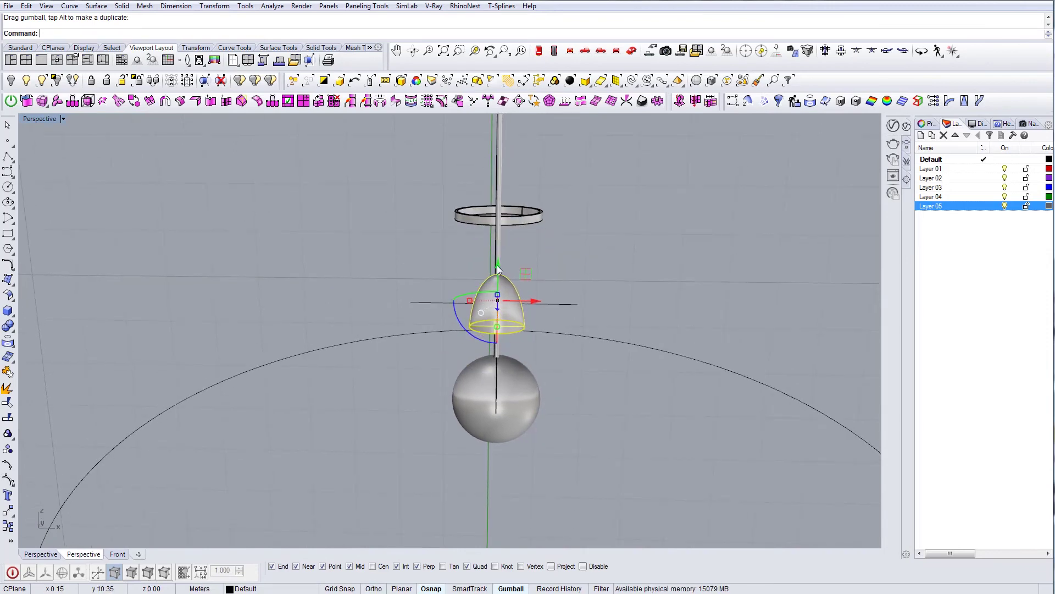
drag(498, 267, 499, 304)
Step: Scale the dome-shaped bulb holder down slightly and uniformly with the gumball
right_drag(500, 306, 467, 318)
click(650, 292)
right_drag(583, 324, 334, 341)
click(362, 333)
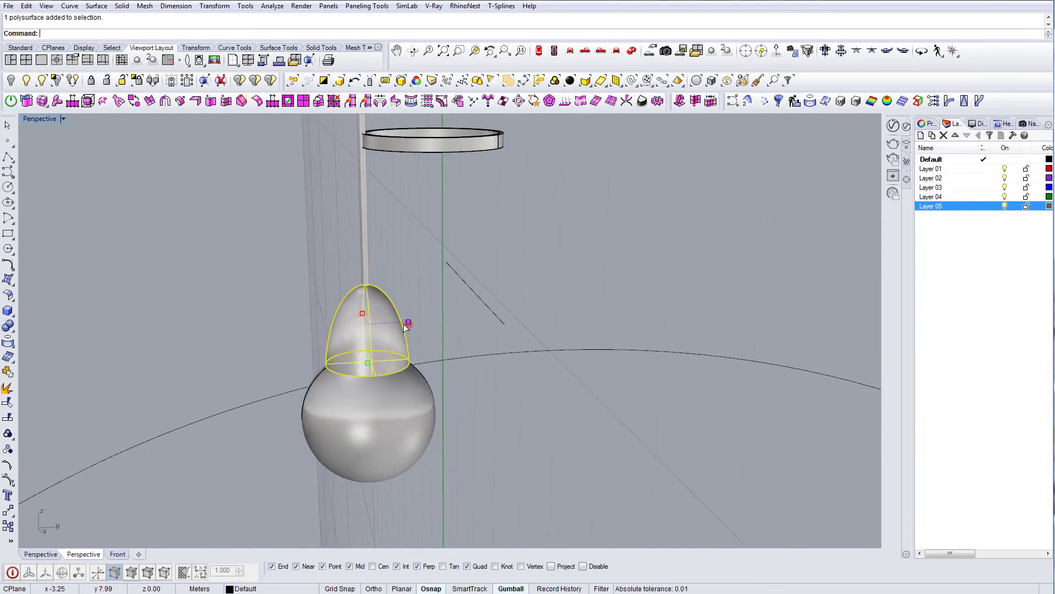
shift+drag(404, 325, 397, 325)
right_drag(397, 324, 397, 292)
Step: Shrink the base face of the bulb holder uniformly and nudge the holder slightly down onto the bulb
scroll(399, 292, up, 7)
click(484, 323)
right_drag(478, 324, 362, 447)
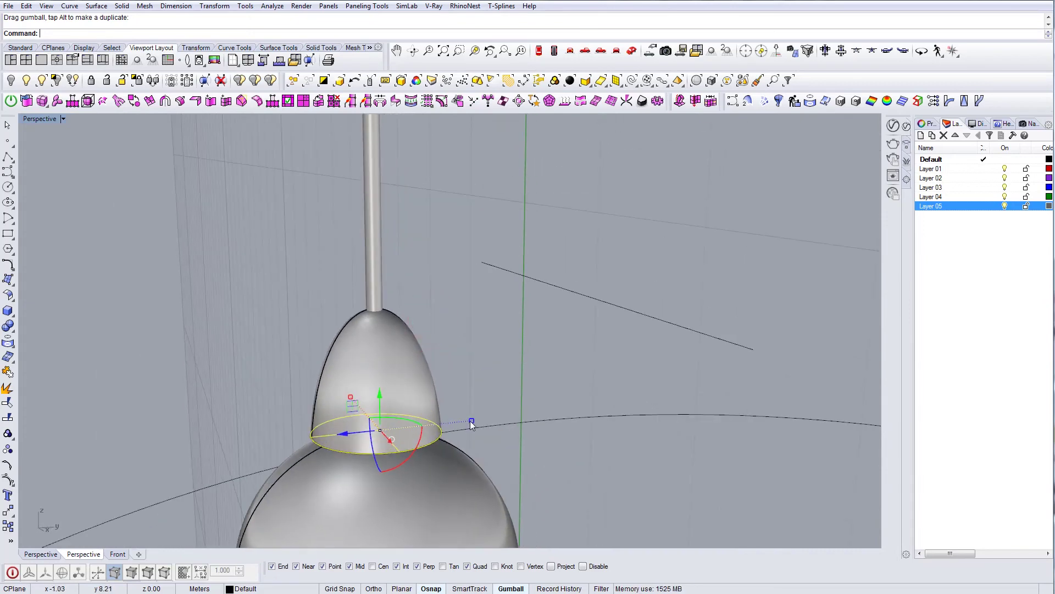
shift+drag(471, 421, 451, 424)
right_drag(450, 423, 583, 363)
click(603, 308)
drag(586, 319, 584, 332)
key(Escape)
Step: Delete the leftover horizontal line beside the bulb holder that served for the cutting surface
scroll(580, 332, down, 6)
right_drag(580, 332, 549, 406)
scroll(543, 358, down, 6)
click(544, 344)
key(Delete)
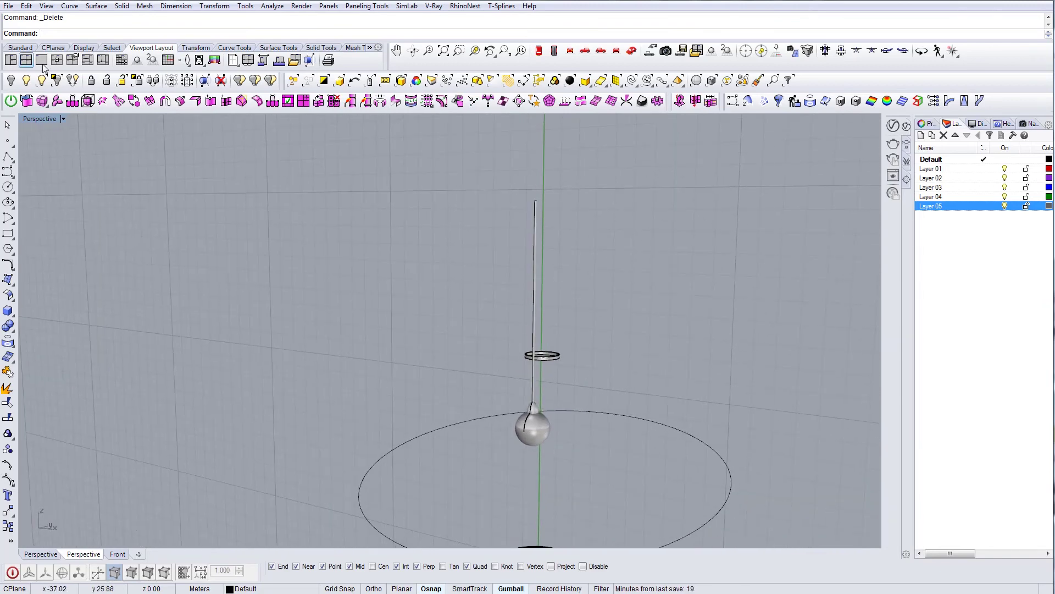
Step: Show all hidden lampshade parts and set the construction plane to the horizontal world plane
click(26, 81)
right_drag(549, 330, 554, 319)
click(53, 47)
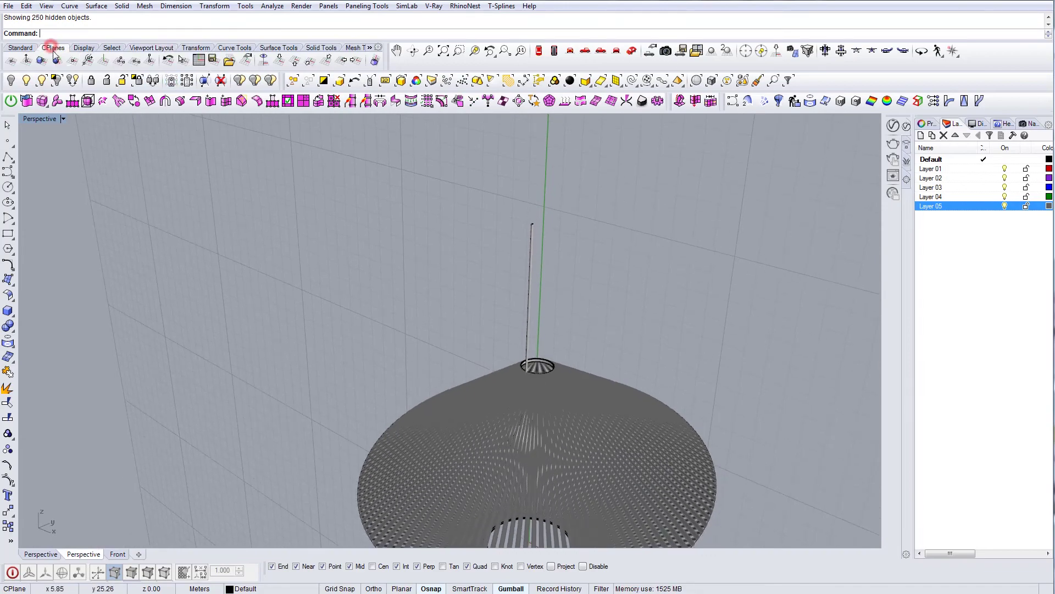
click(278, 58)
mouse_move(446, 248)
right_down()
mouse_move(483, 207)
mouse_move(424, 225)
mouse_move(448, 266)
right_up()
Step: In the Top view, select only the hanging rod, bulb and holder, leaving the rings and lampshade unselected
click(538, 50)
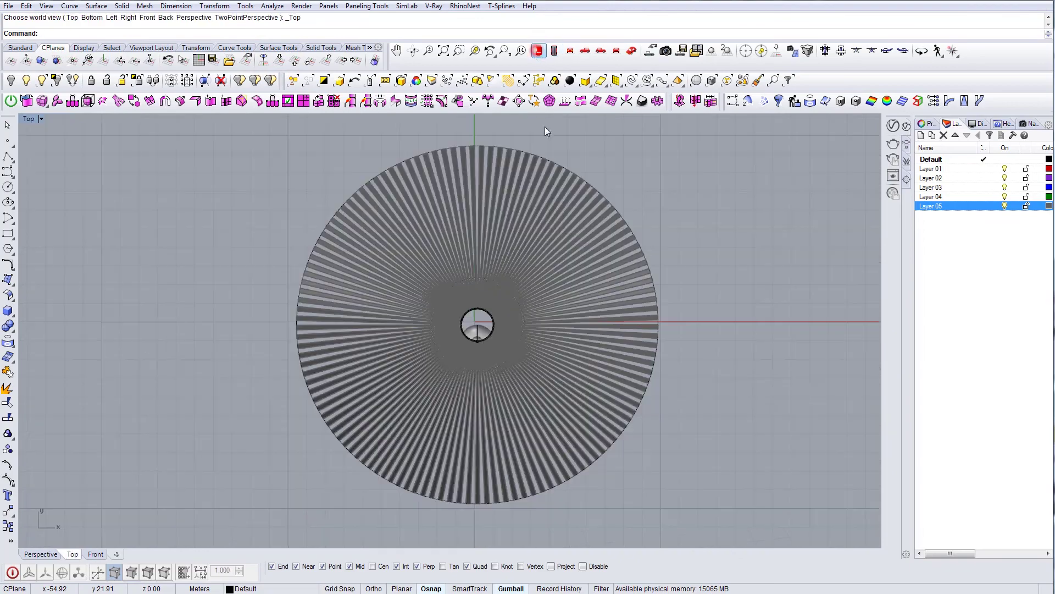
scroll(494, 345, down, 4)
drag(200, 262, 548, 408)
scroll(503, 337, up, 8)
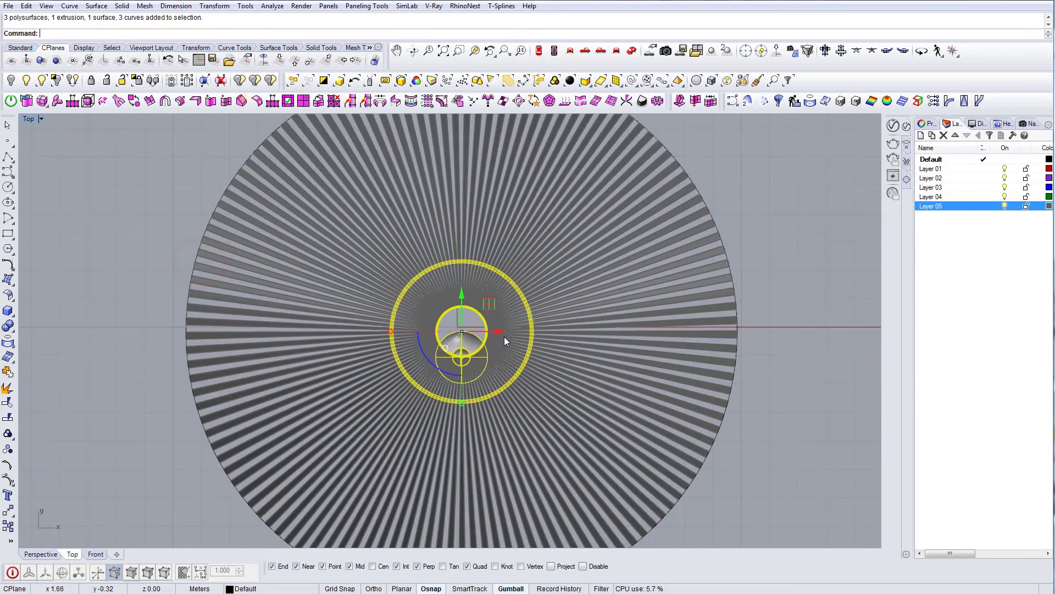
scroll(503, 336, down, 4)
ctrl+drag(750, 299, 487, 326)
scroll(488, 340, up, 12)
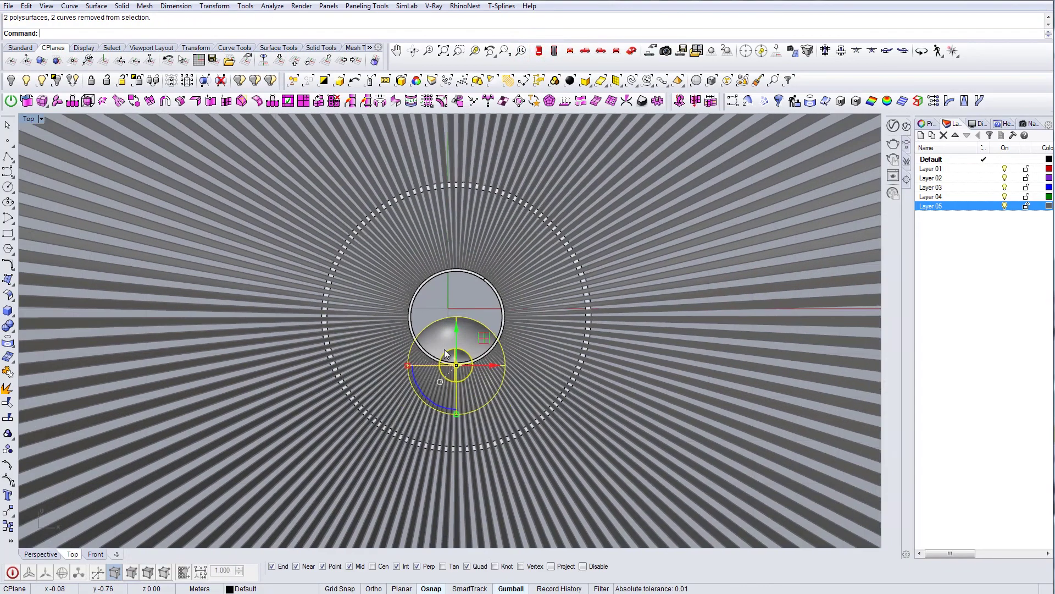
right_drag(456, 343, 488, 353)
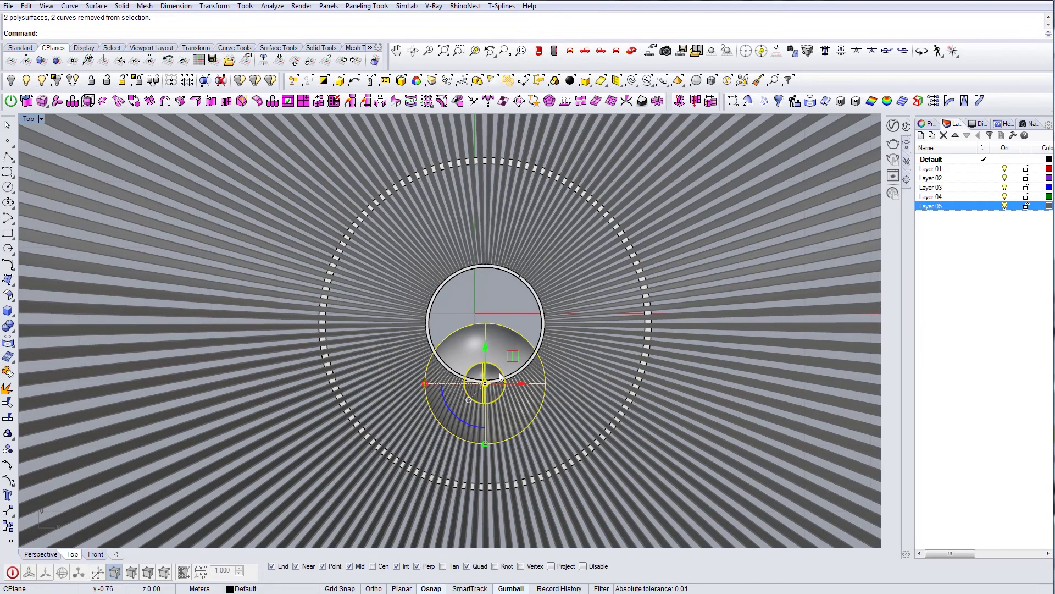
scroll(490, 392, up, 14)
text(m)
key(Return)
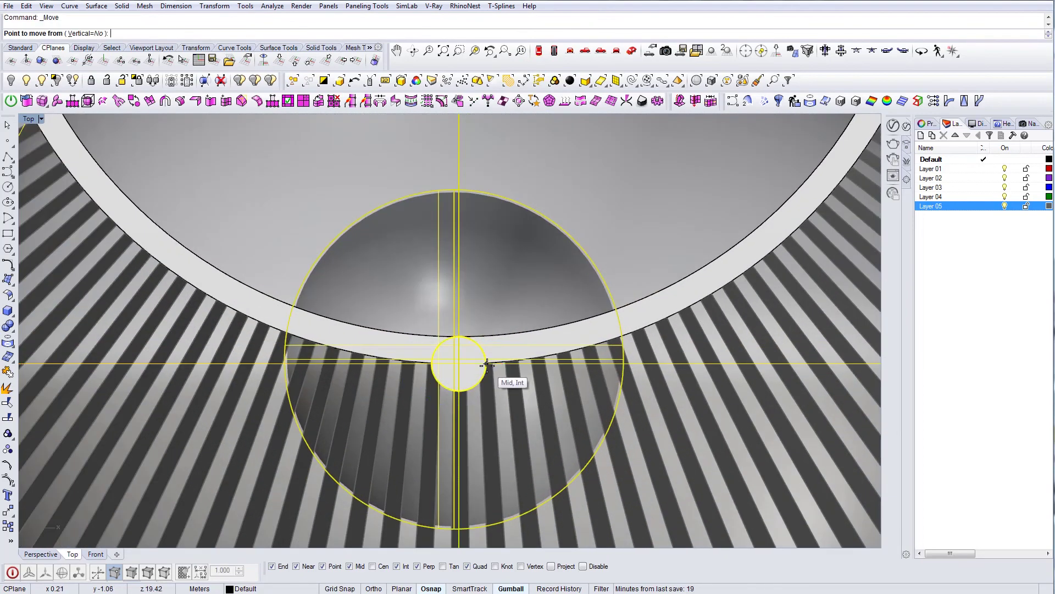
scroll(486, 363, up, 6)
scroll(463, 405, down, 20)
key(Escape)
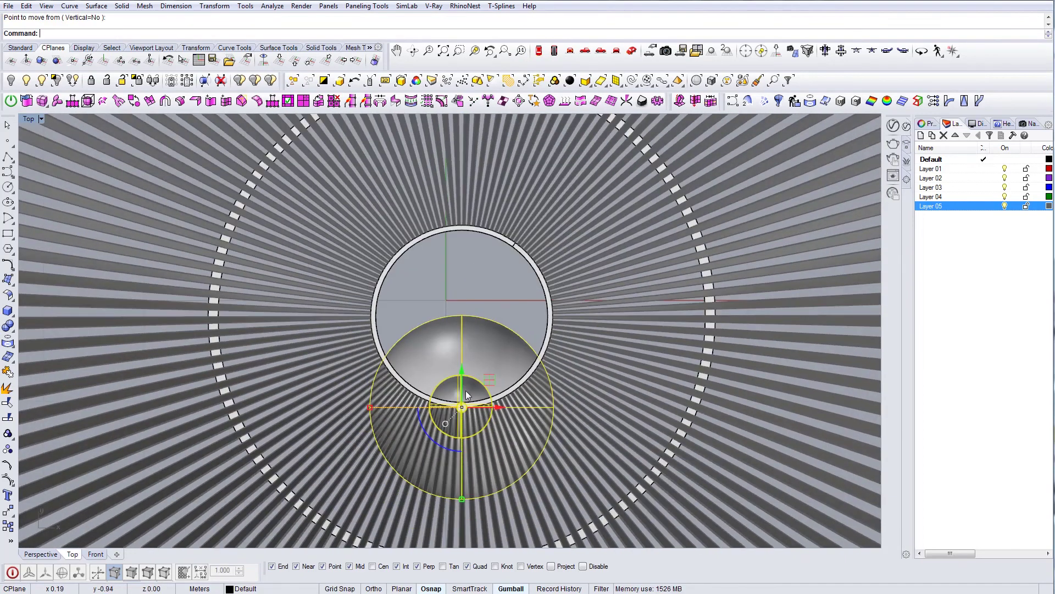
Step: Move the selected rod, bulb and holder with the gumball to the centre of the rings and deselect them
drag(462, 380, 473, 289)
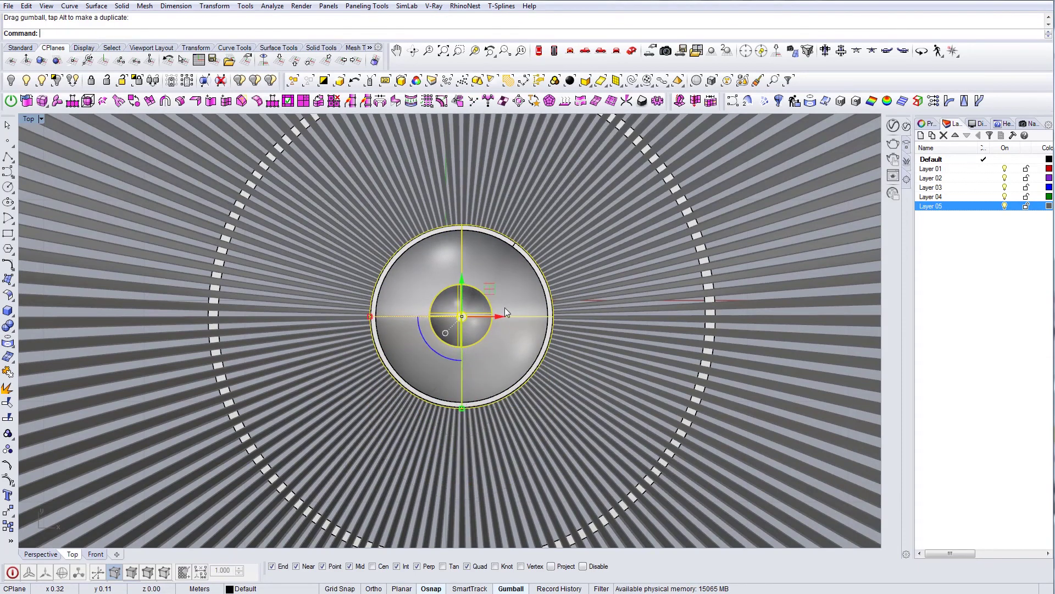
scroll(505, 307, down, 5)
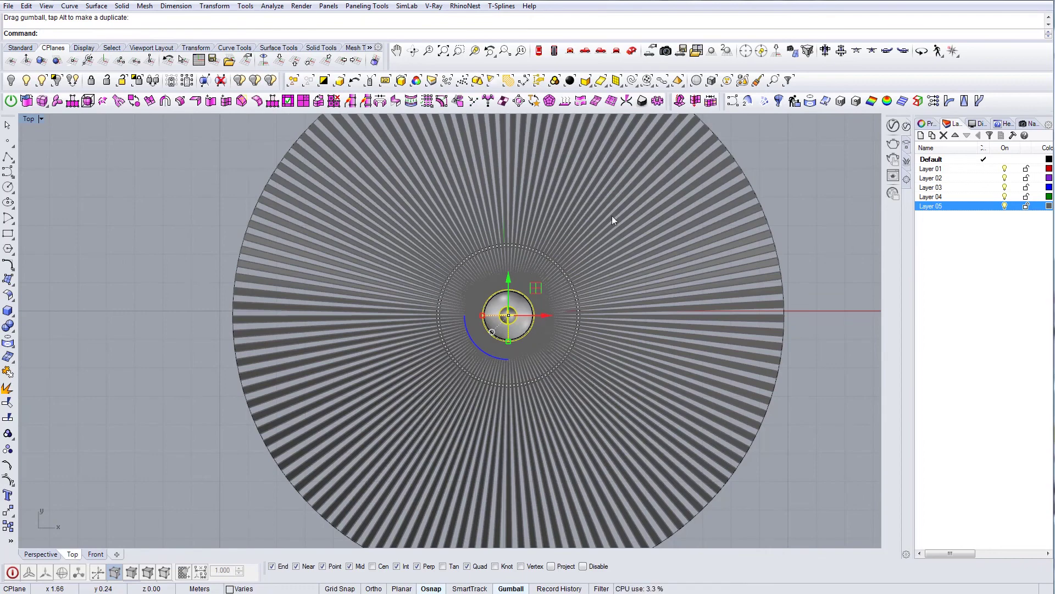
click(631, 51)
right_drag(487, 373, 474, 296)
click(529, 306)
Step: Turn on the hanging rod's solid control points and move its top points upward to lengthen the rod
scroll(525, 309, up, 5)
scroll(502, 349, down, 6)
scroll(502, 349, up, 5)
scroll(415, 333, down, 5)
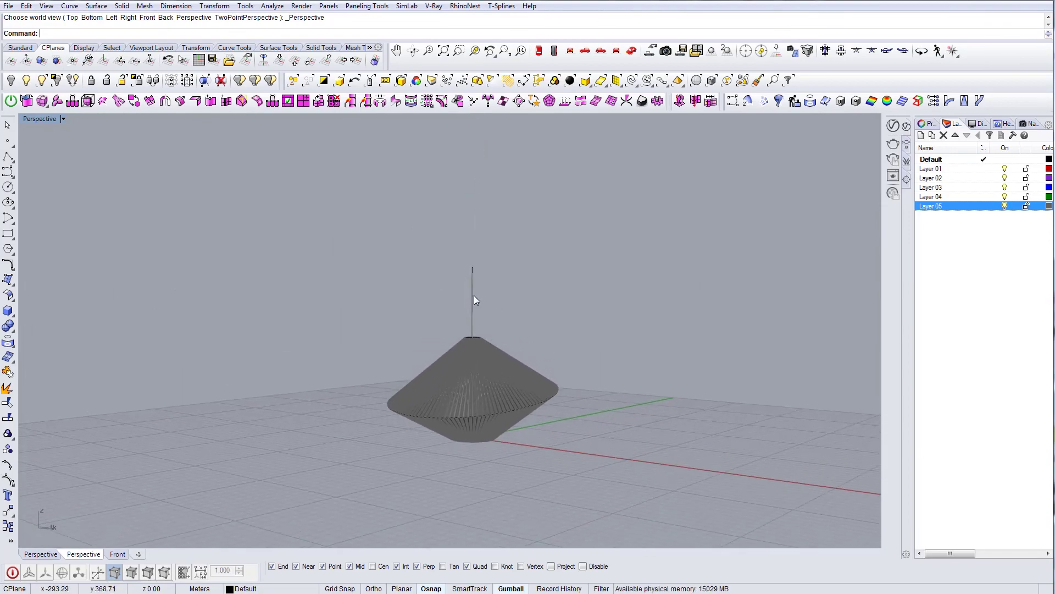
scroll(473, 296, up, 6)
drag(502, 280, 441, 266)
text(sp)
key(Return)
drag(426, 213, 521, 311)
drag(476, 231, 474, 158)
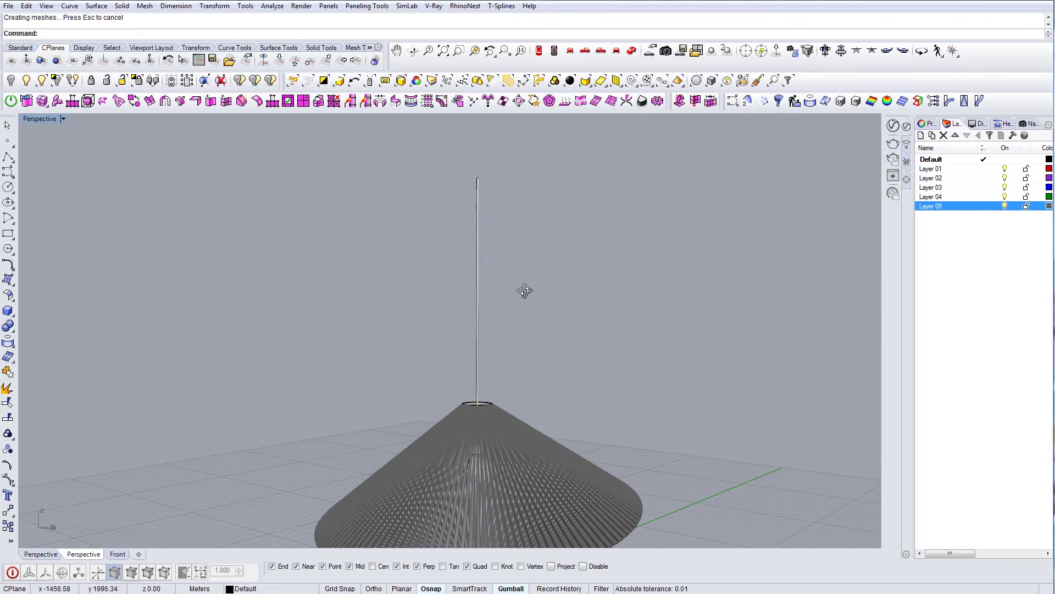
scroll(530, 314, down, 4)
right_drag(524, 290, 548, 298)
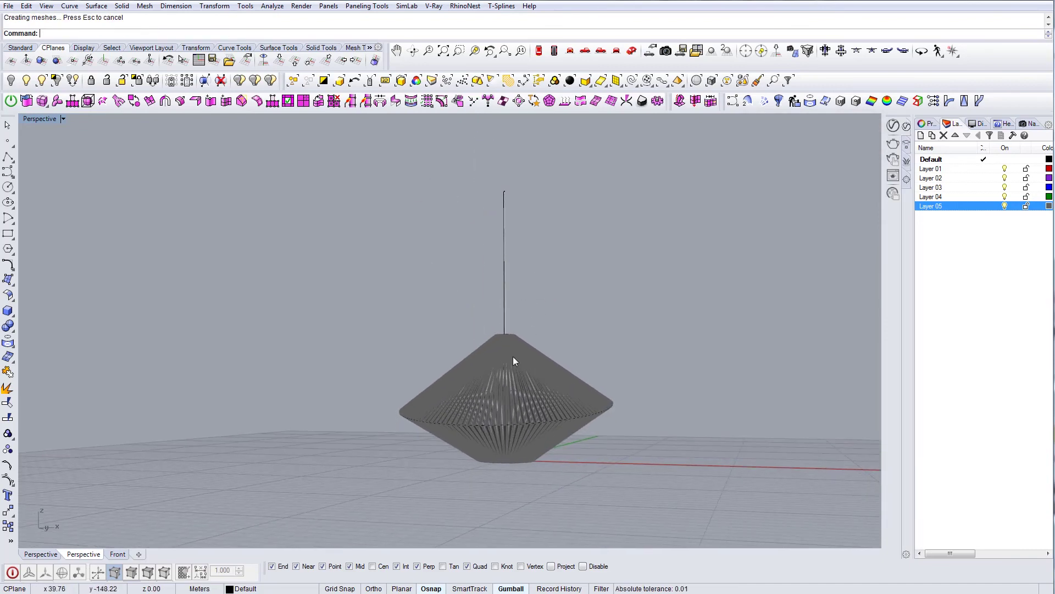
right_drag(513, 360, 530, 400)
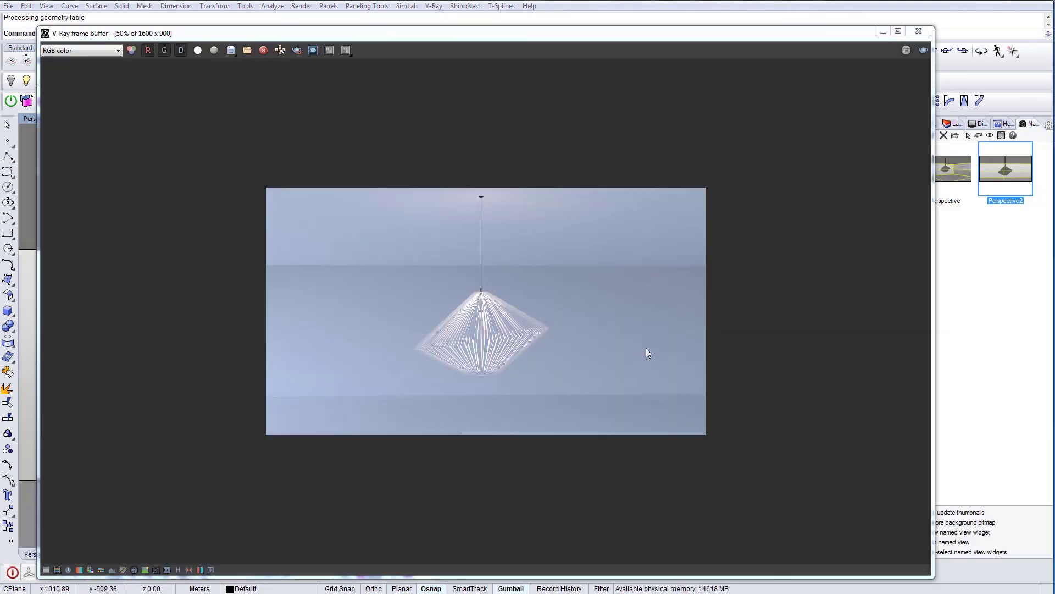